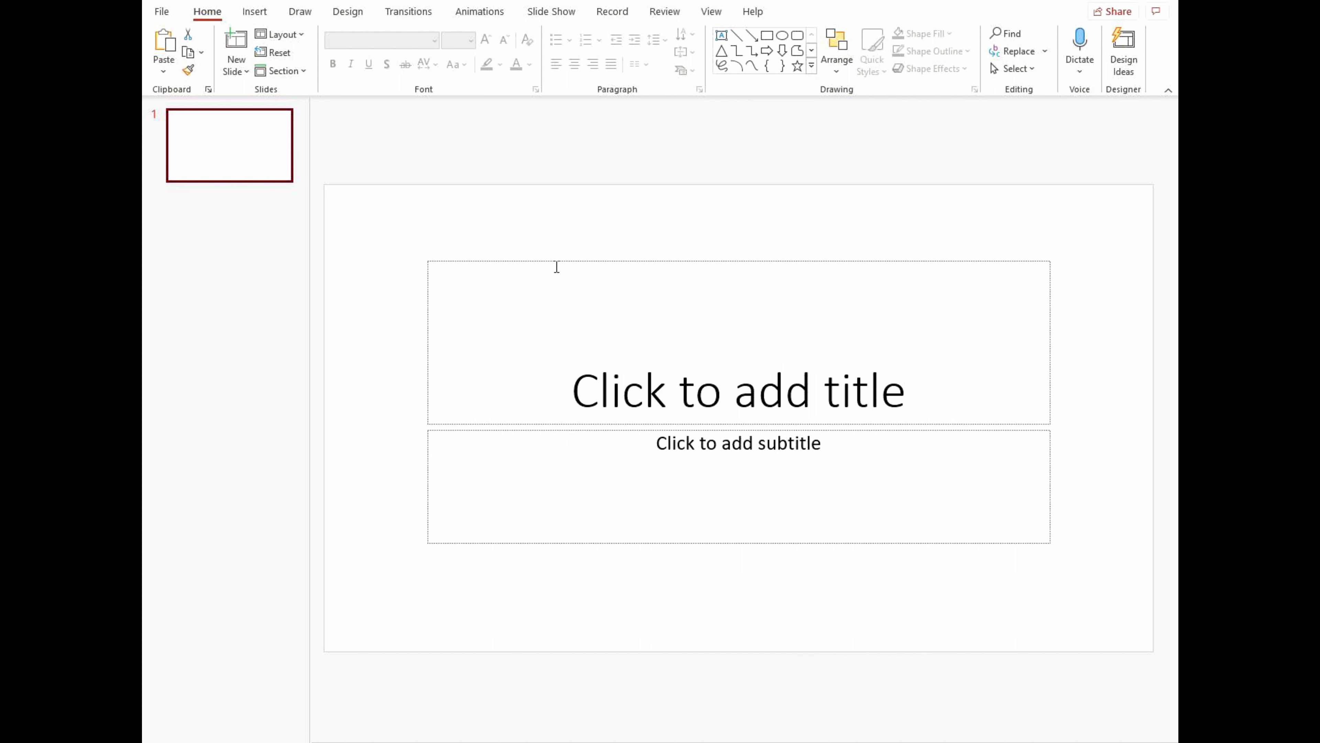
Step: Delete the title and subtitle placeholders from slide 1
mouse_move(352, 209)
left_mouse_down()
mouse_move(1030, 556)
mouse_move(1123, 622)
left_mouse_up()
key("Delete")
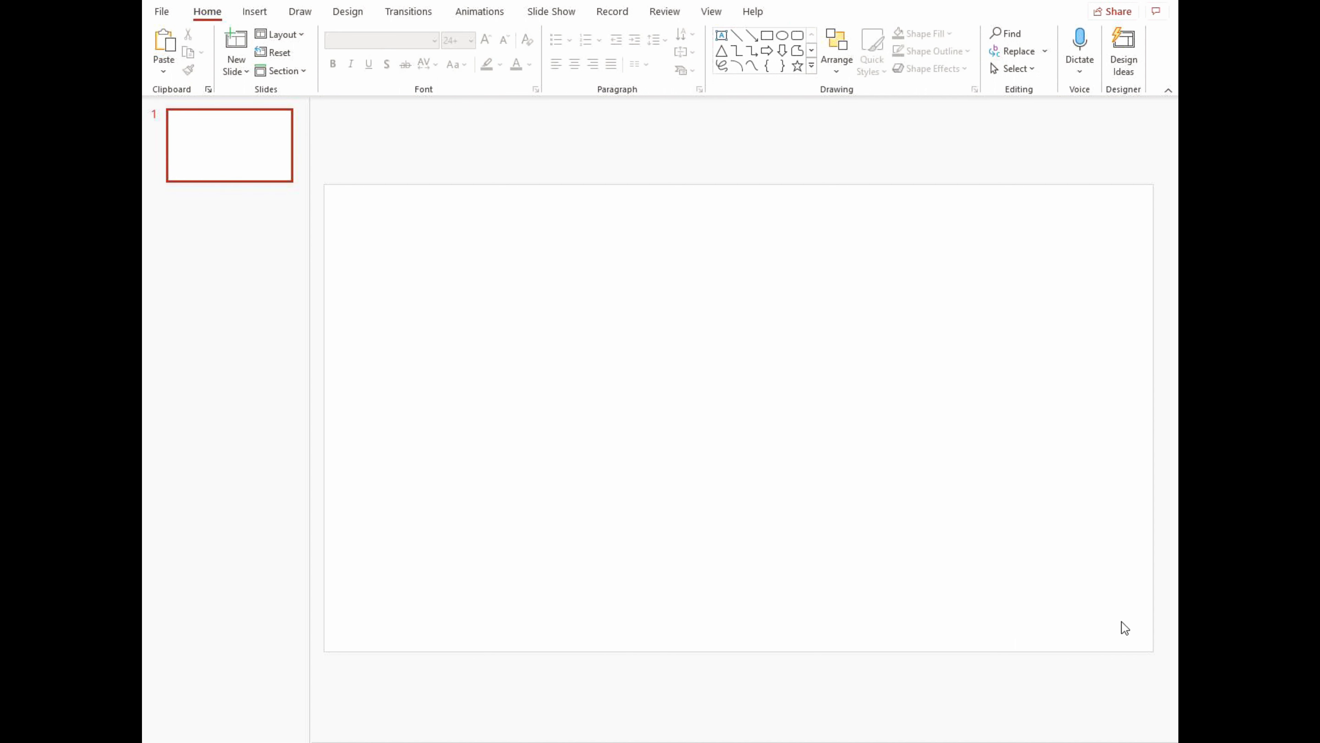
Step: Insert a table with 5 columns and 35 rows via Insert > Table
left_click(237, 71)
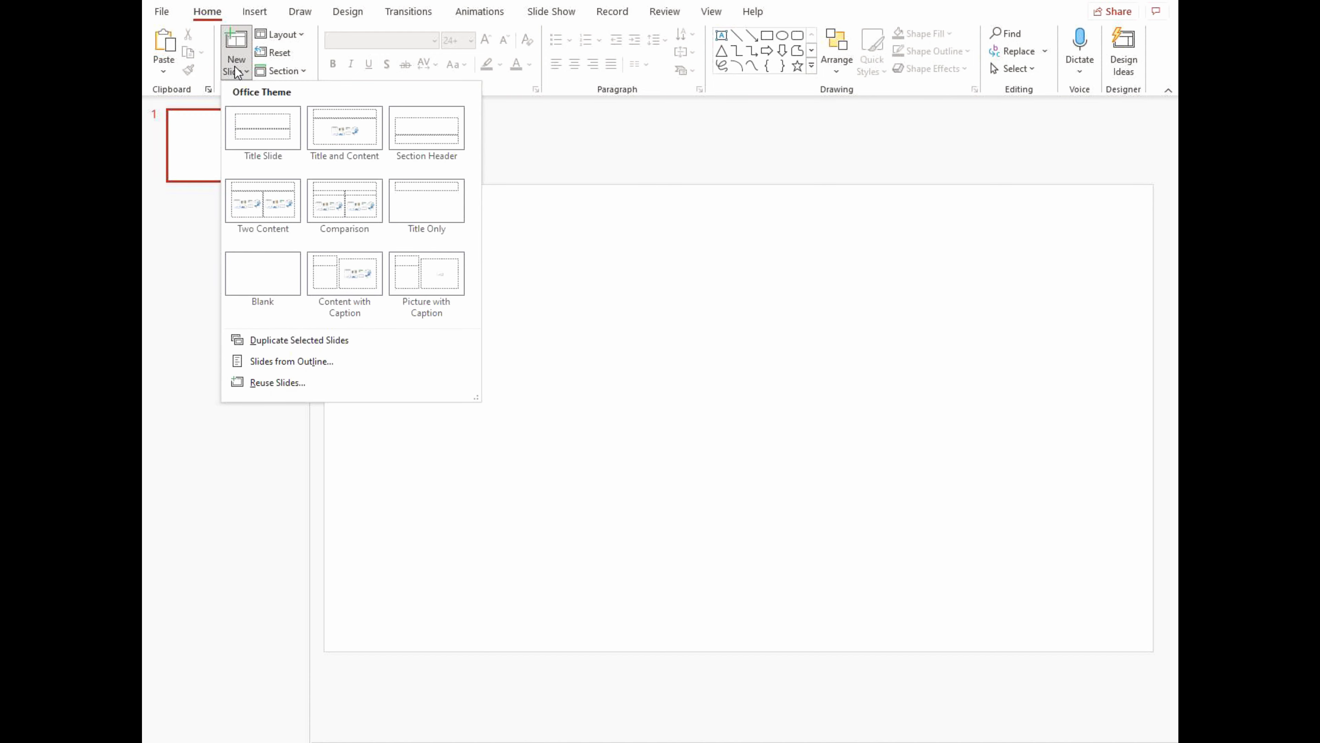
left_click(259, 15)
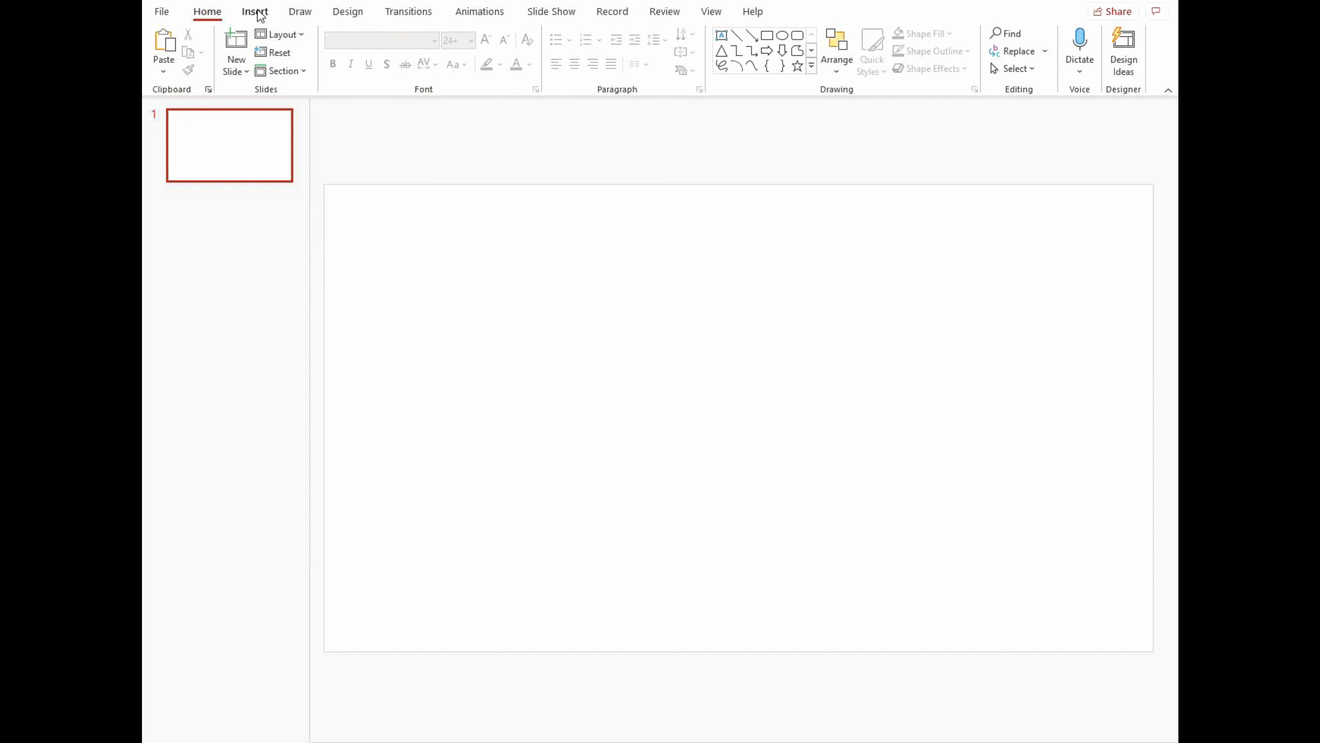
left_click(235, 74)
left_click(207, 62)
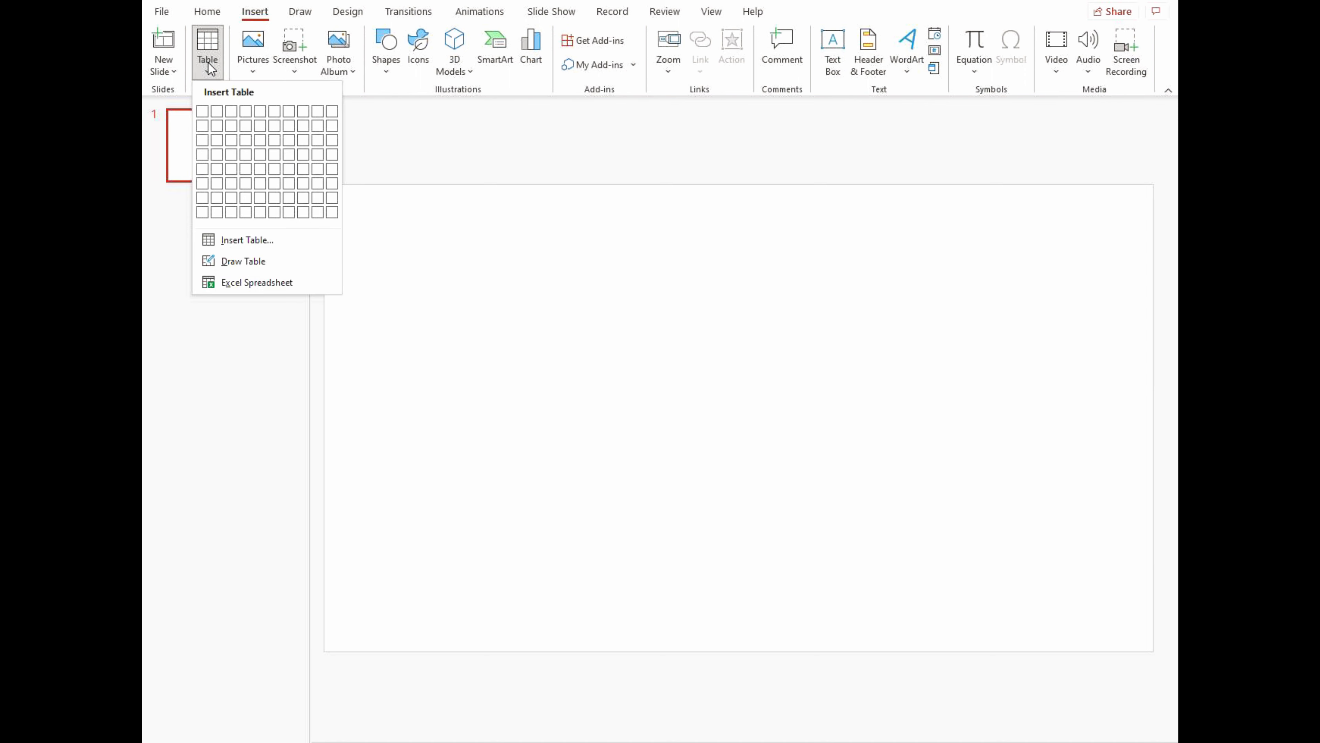
left_click(252, 240)
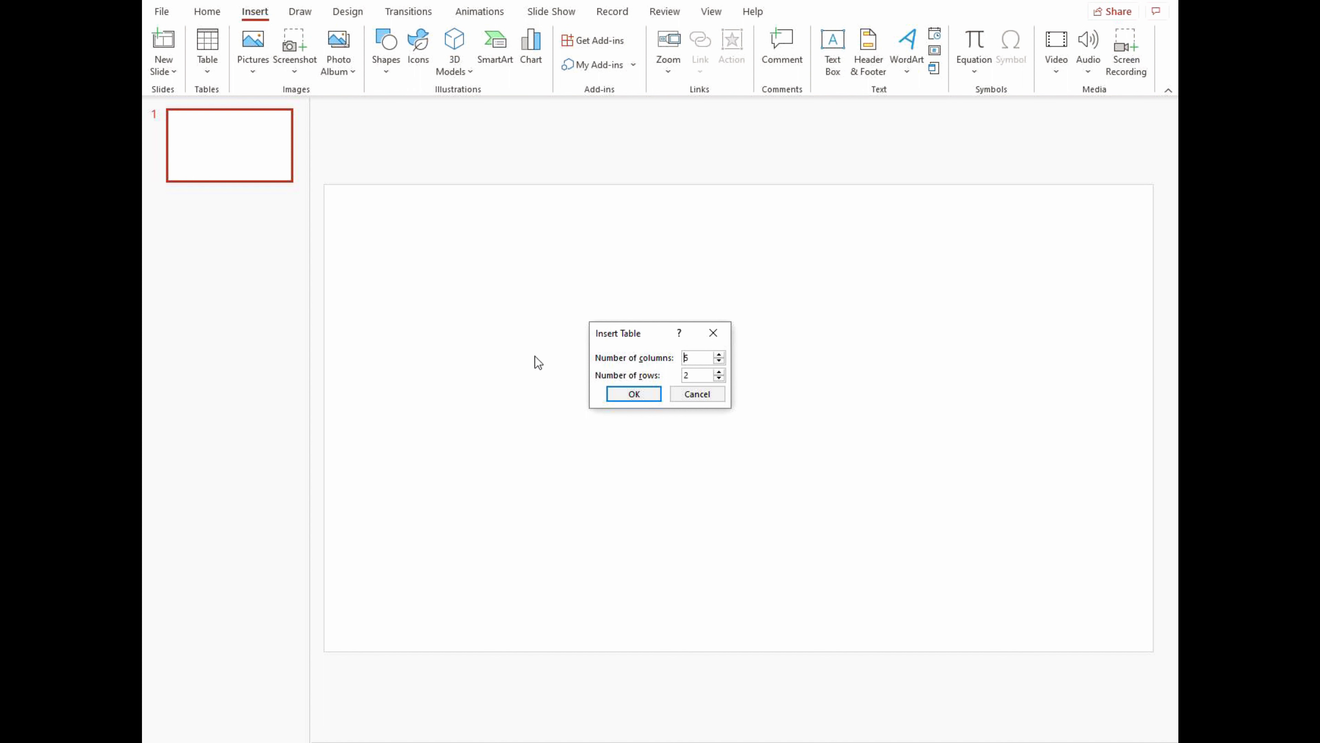
double_click(693, 376)
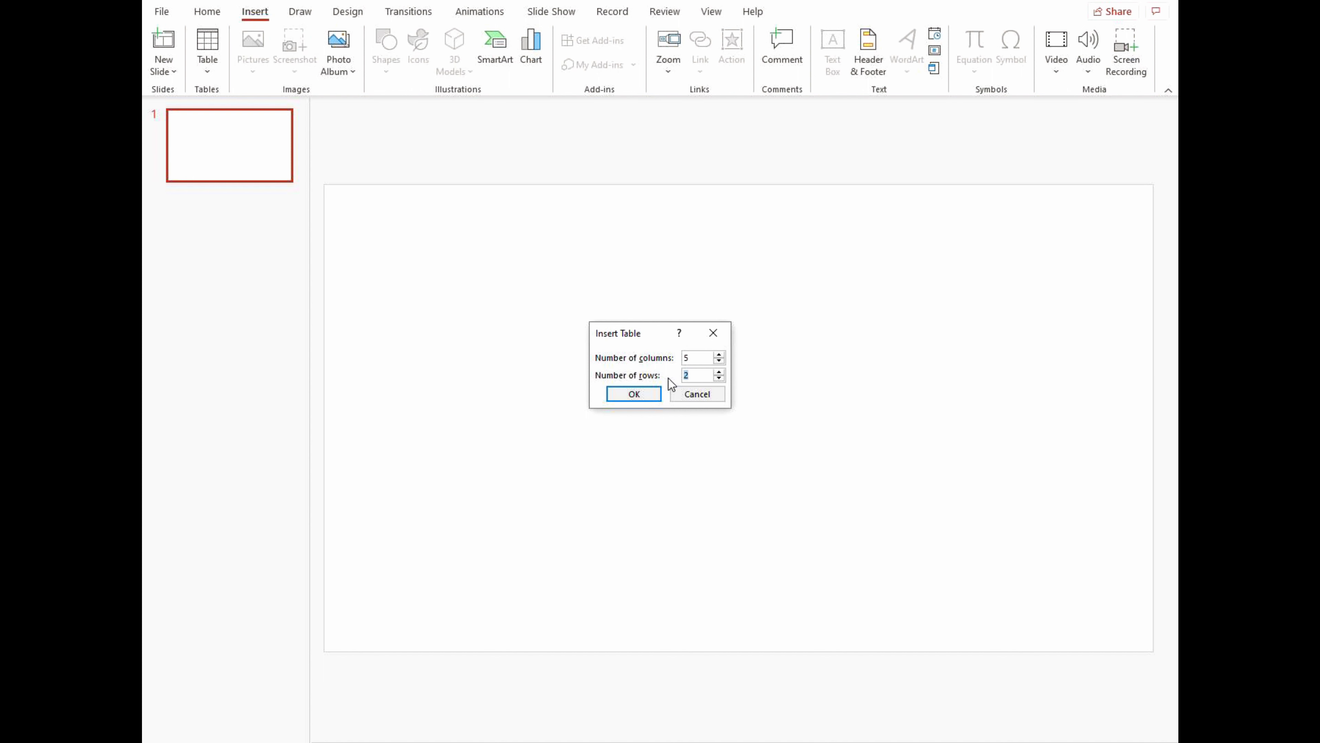
type("35")
left_click(632, 395)
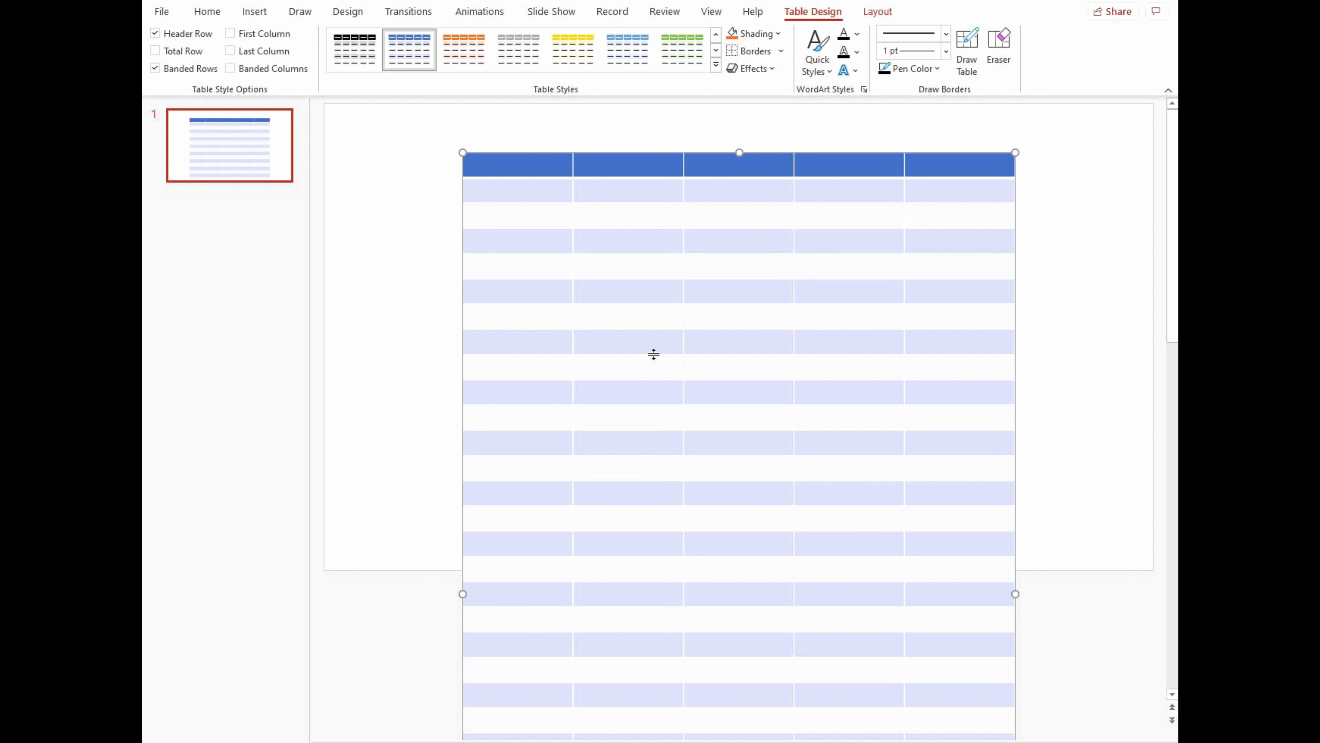
Step: Narrow the table from its left side and move it up toward the slide top
left_click_drag(461, 153, 564, 390)
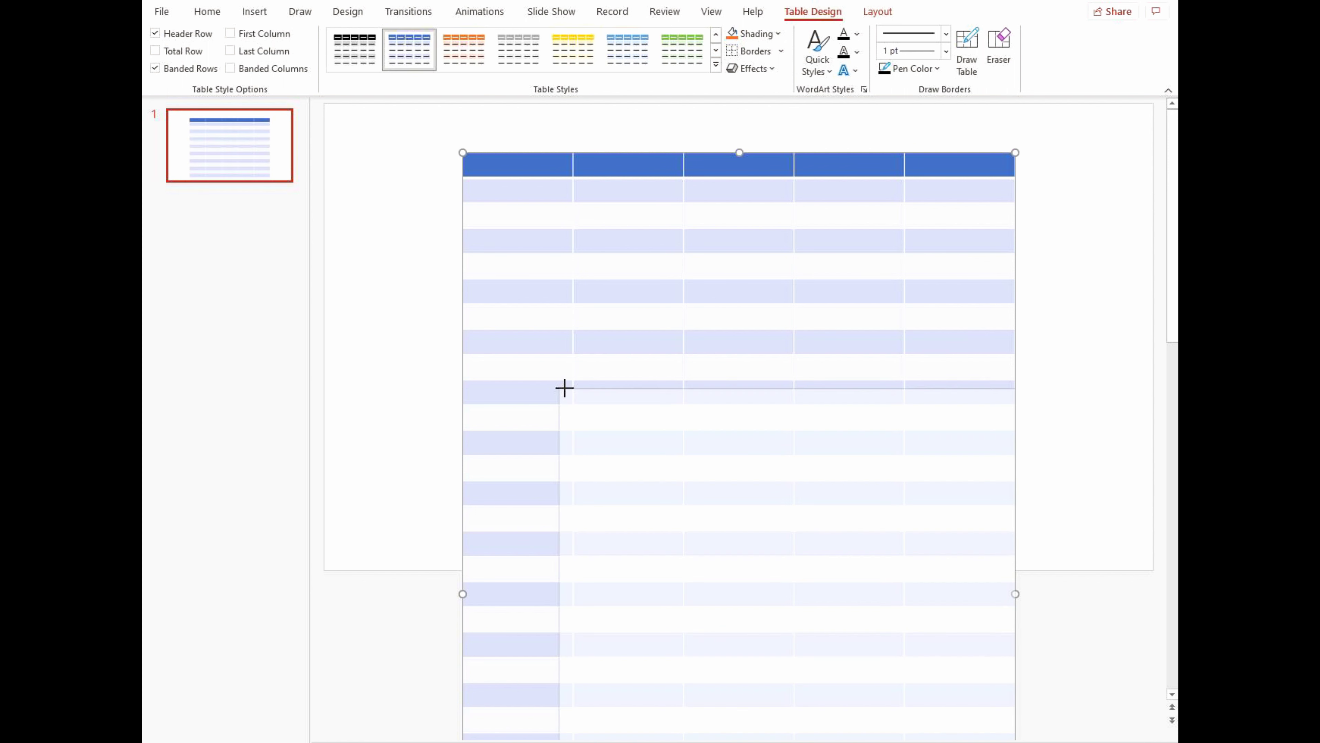
left_click_drag(784, 468, 773, 415)
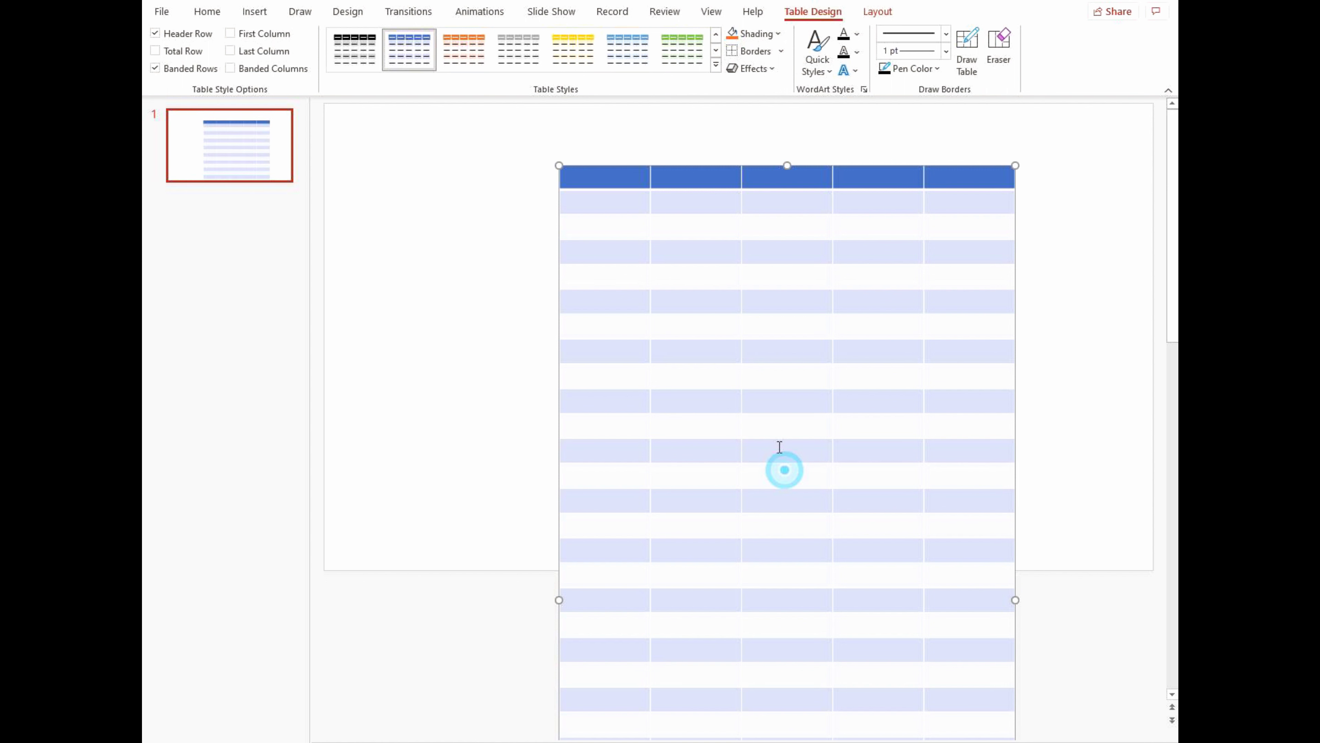
left_click(1014, 351)
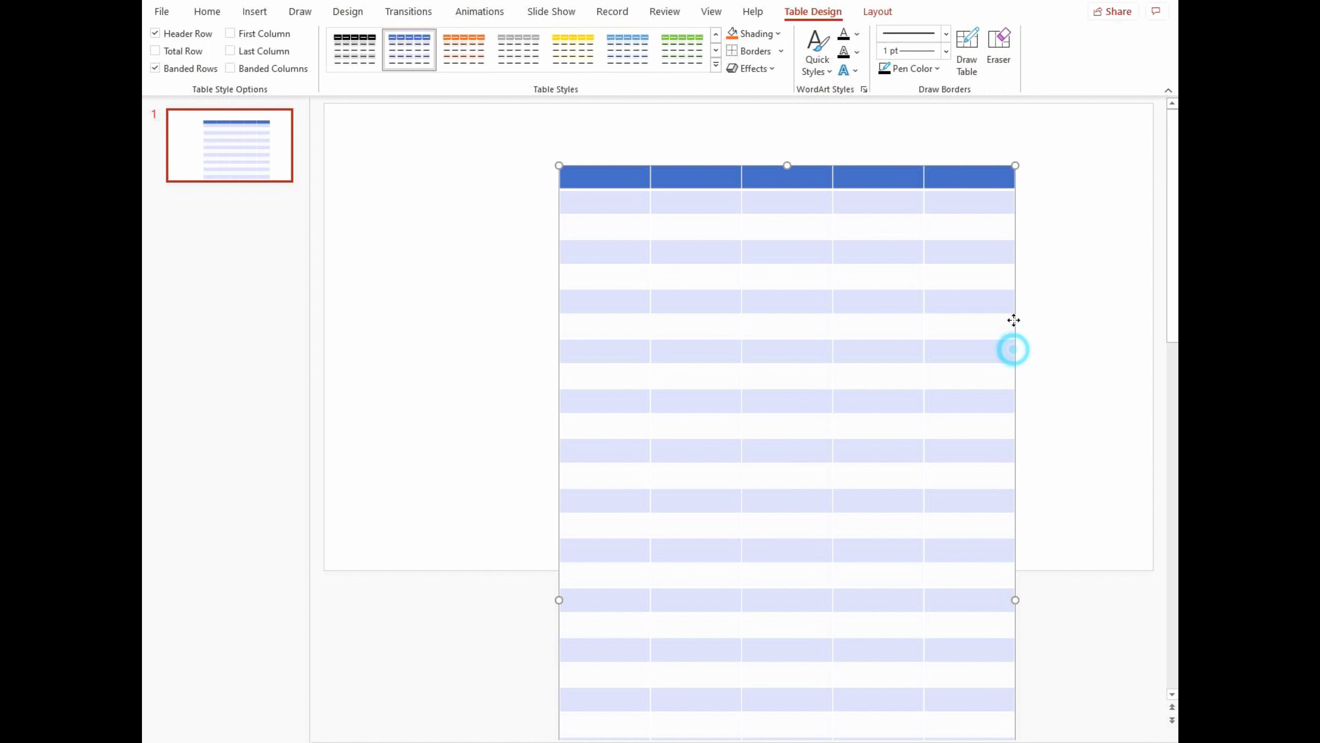
left_click_drag(1004, 302, 993, 254)
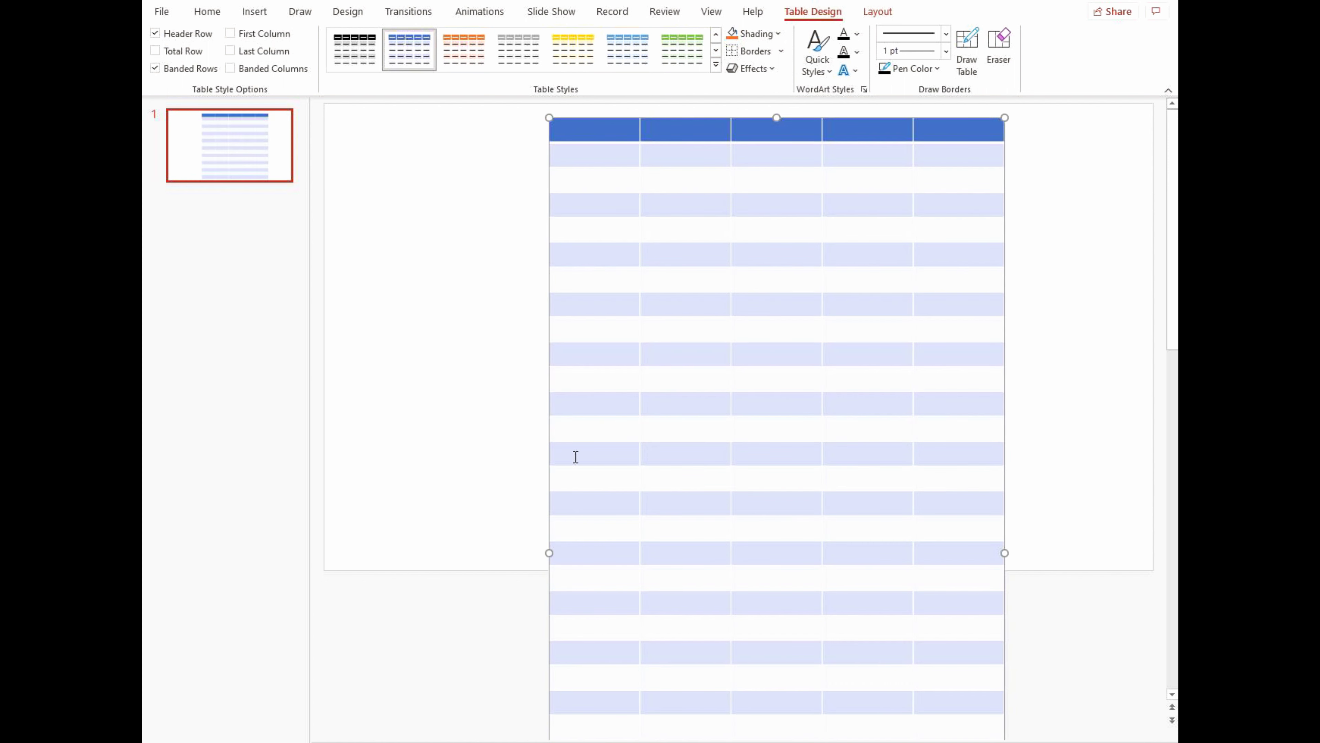
Step: Apply the plain black grid table style, then select the table's lower rows
left_click(715, 65)
left_click(354, 133)
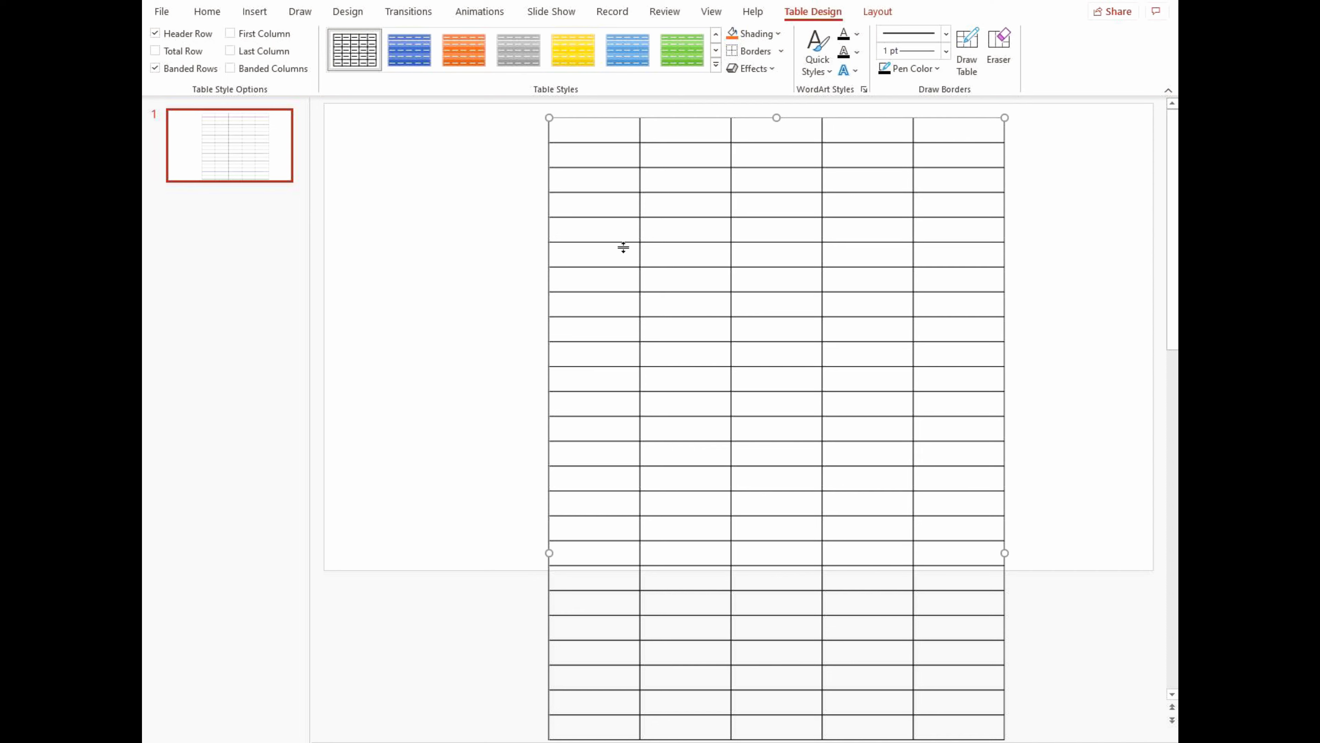
scroll(721, 406, "down", 1)
scroll(721, 406, "down", 1)
scroll(721, 406, "down", 2)
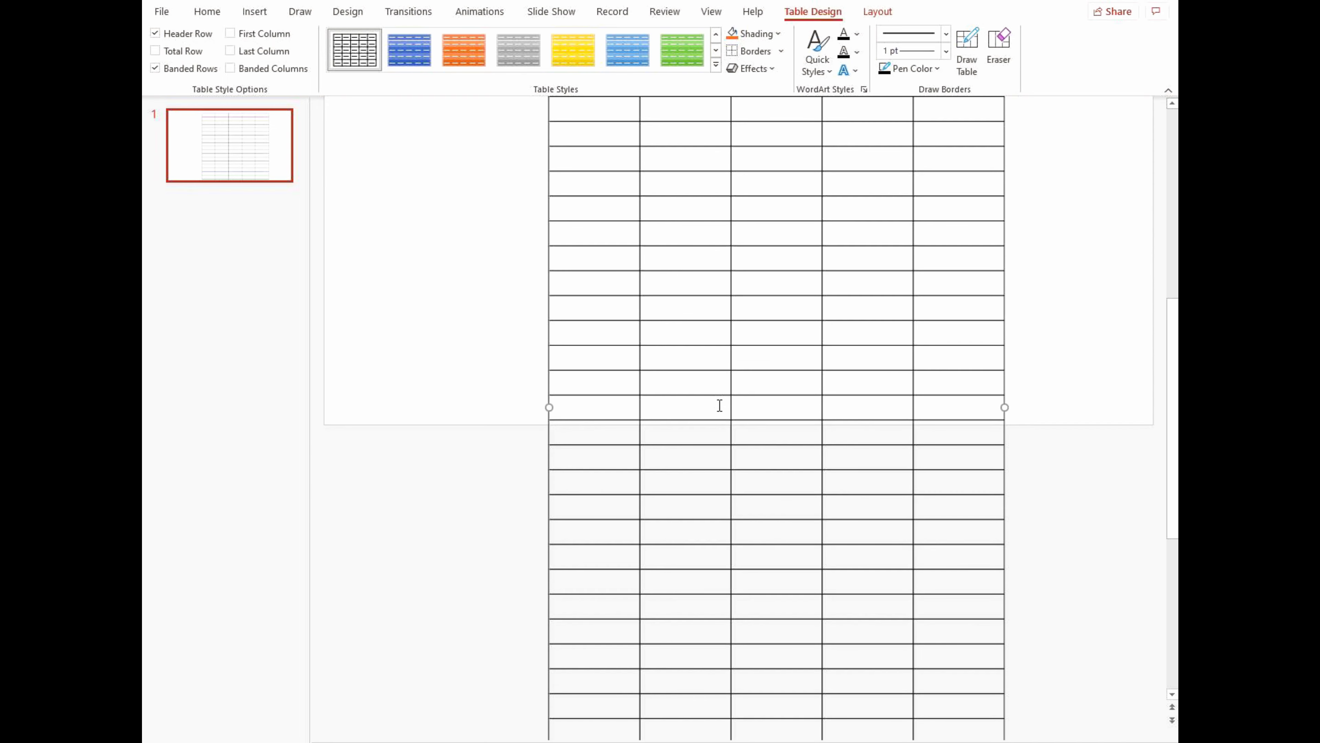
scroll(721, 405, "down", 3)
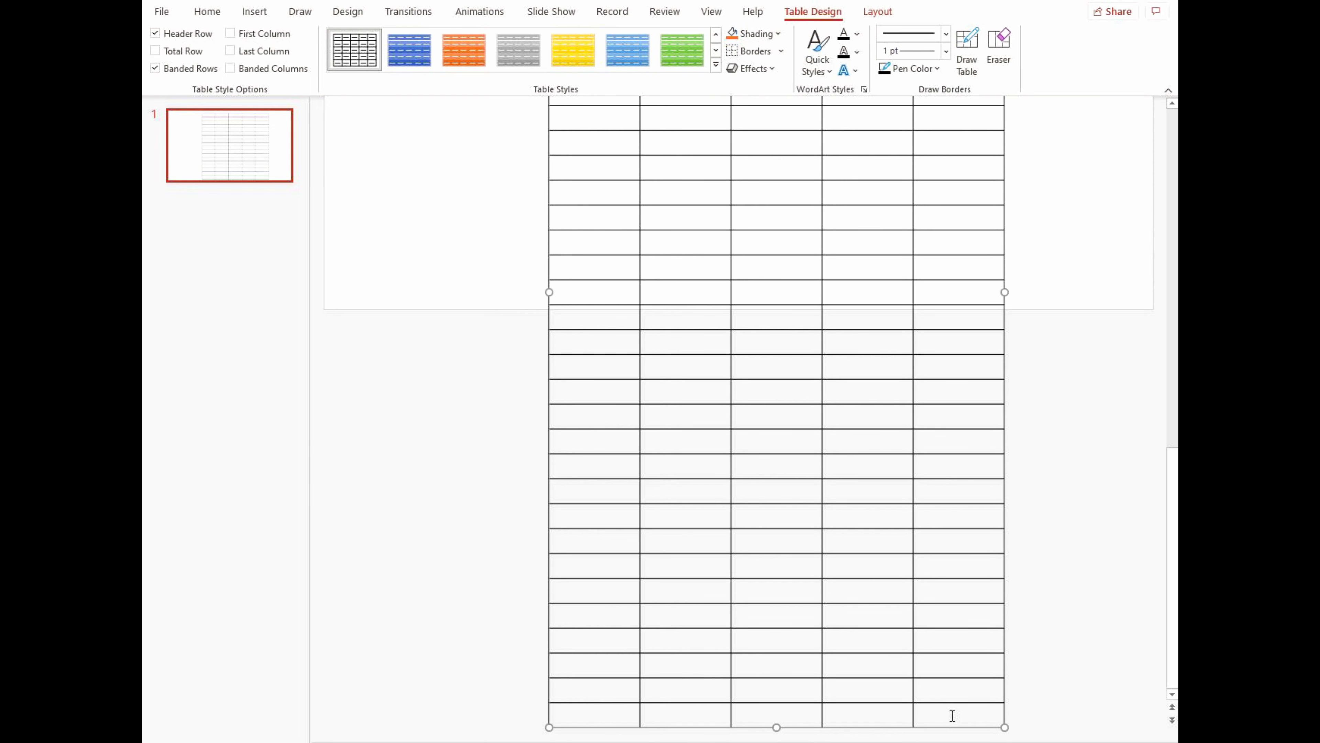
mouse_move(953, 713)
left_mouse_down()
mouse_move(724, 709)
mouse_move(587, 243)
left_mouse_up()
left_click_drag(585, 158, 596, 67)
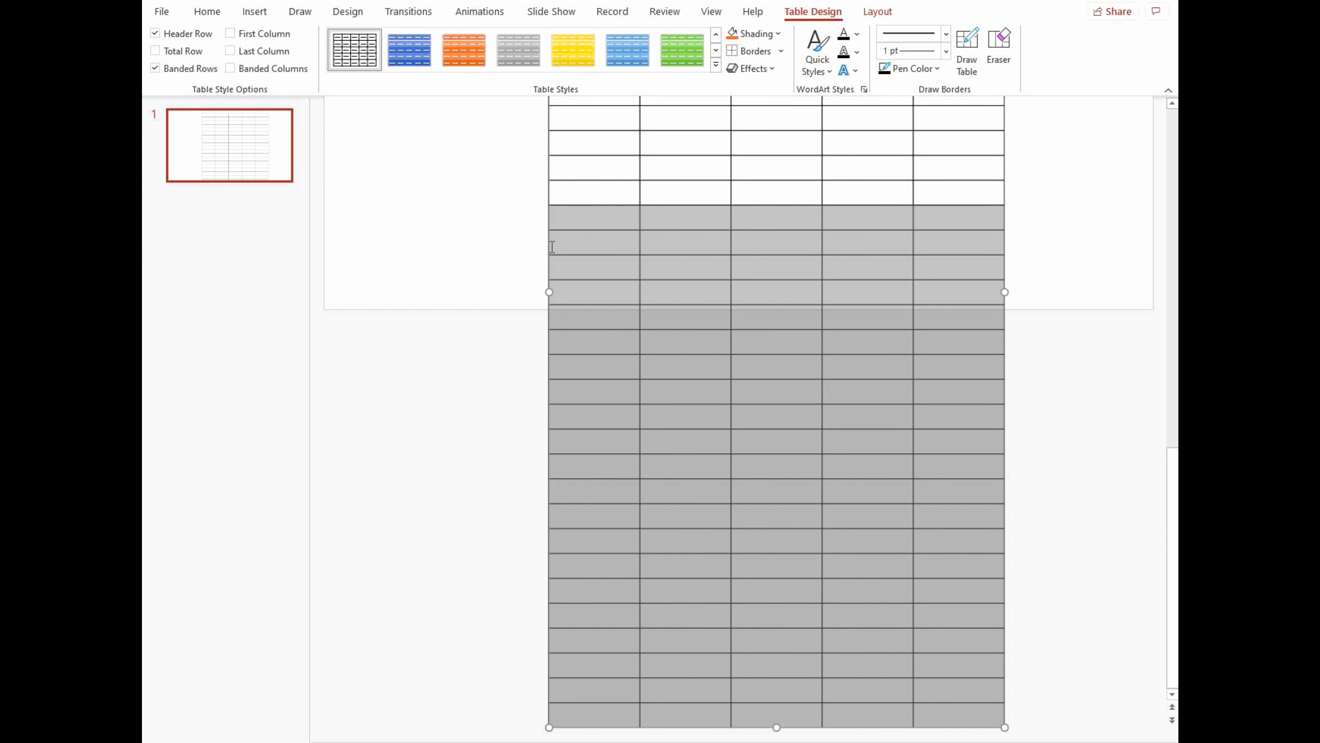
Step: Set the font size of all table rows to 8
left_click_drag(596, 67, 600, 113)
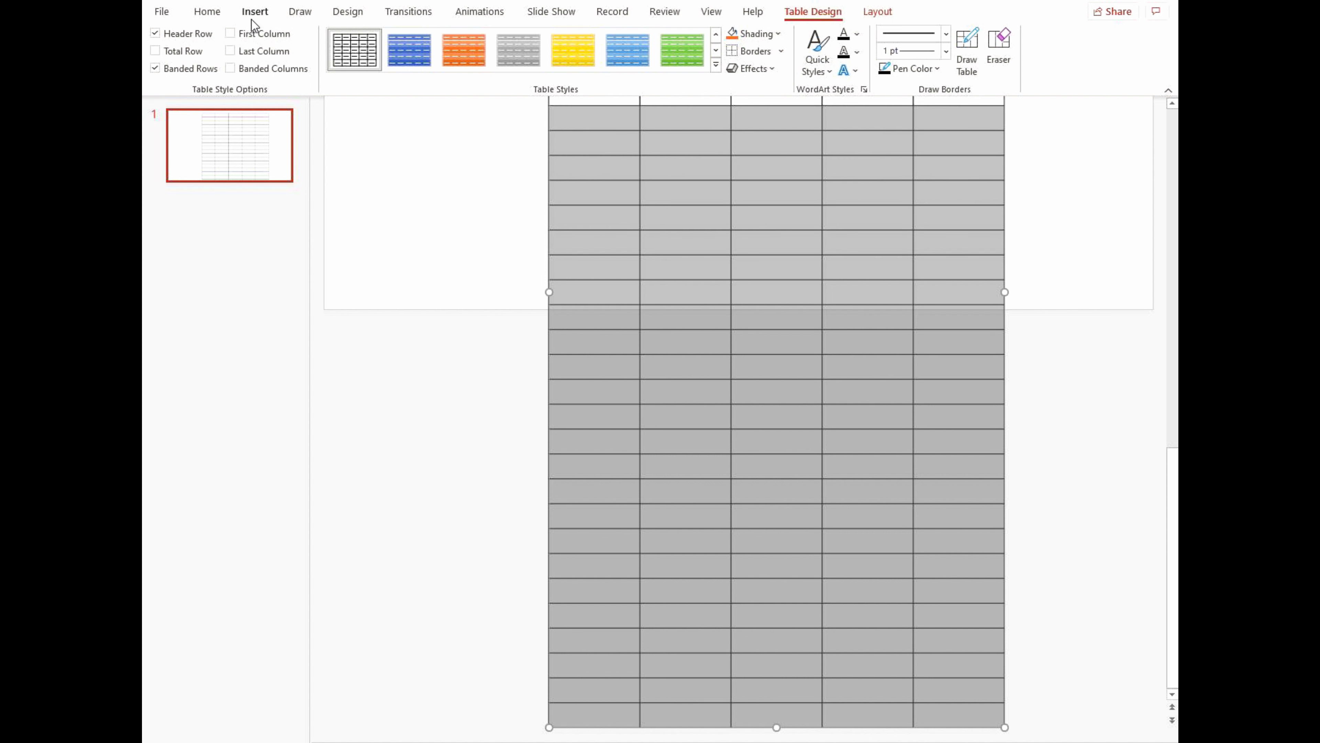
left_click(207, 11)
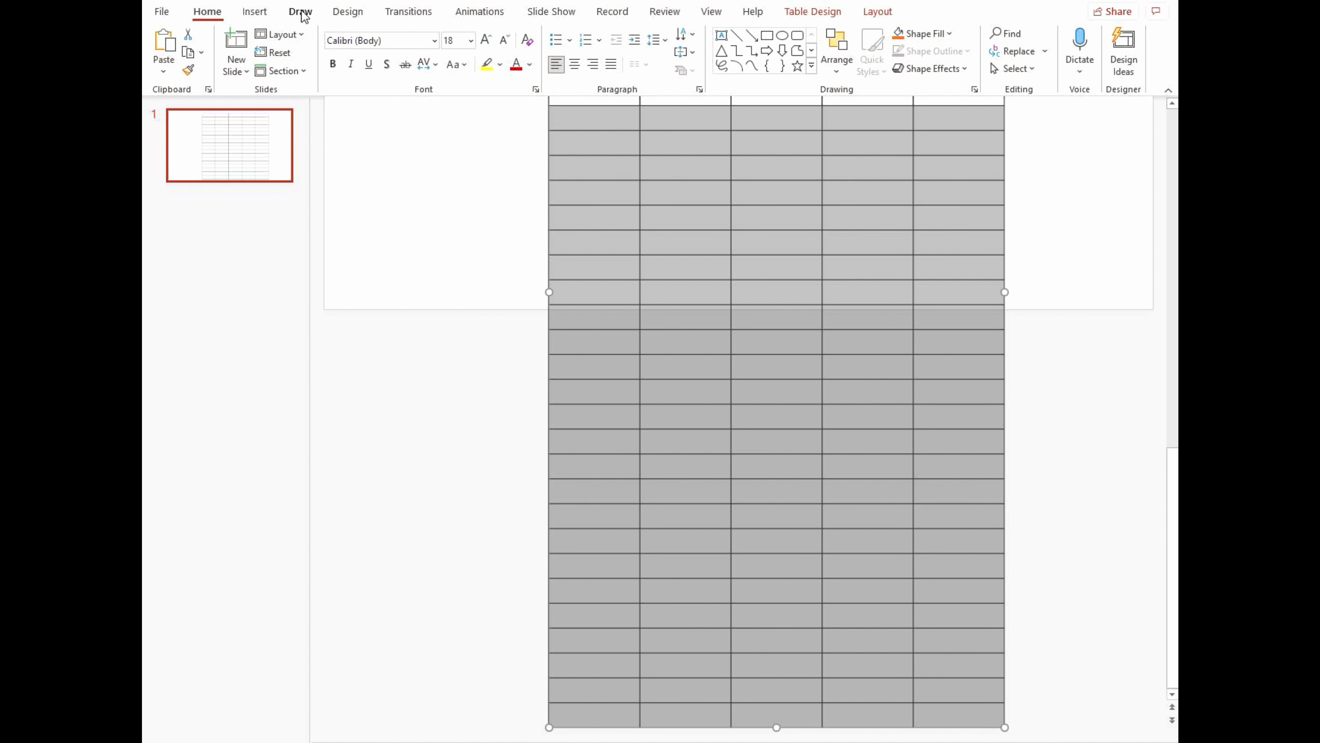
left_click(471, 40)
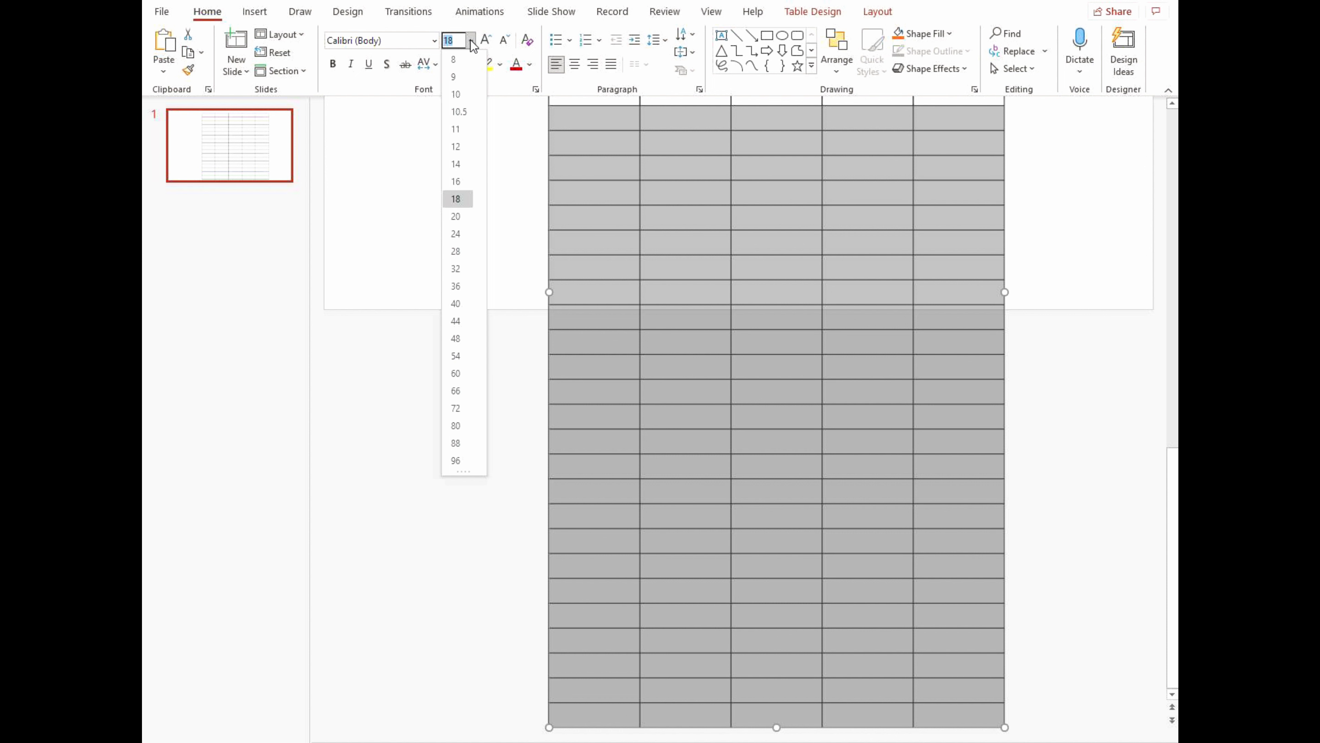
left_click(457, 59)
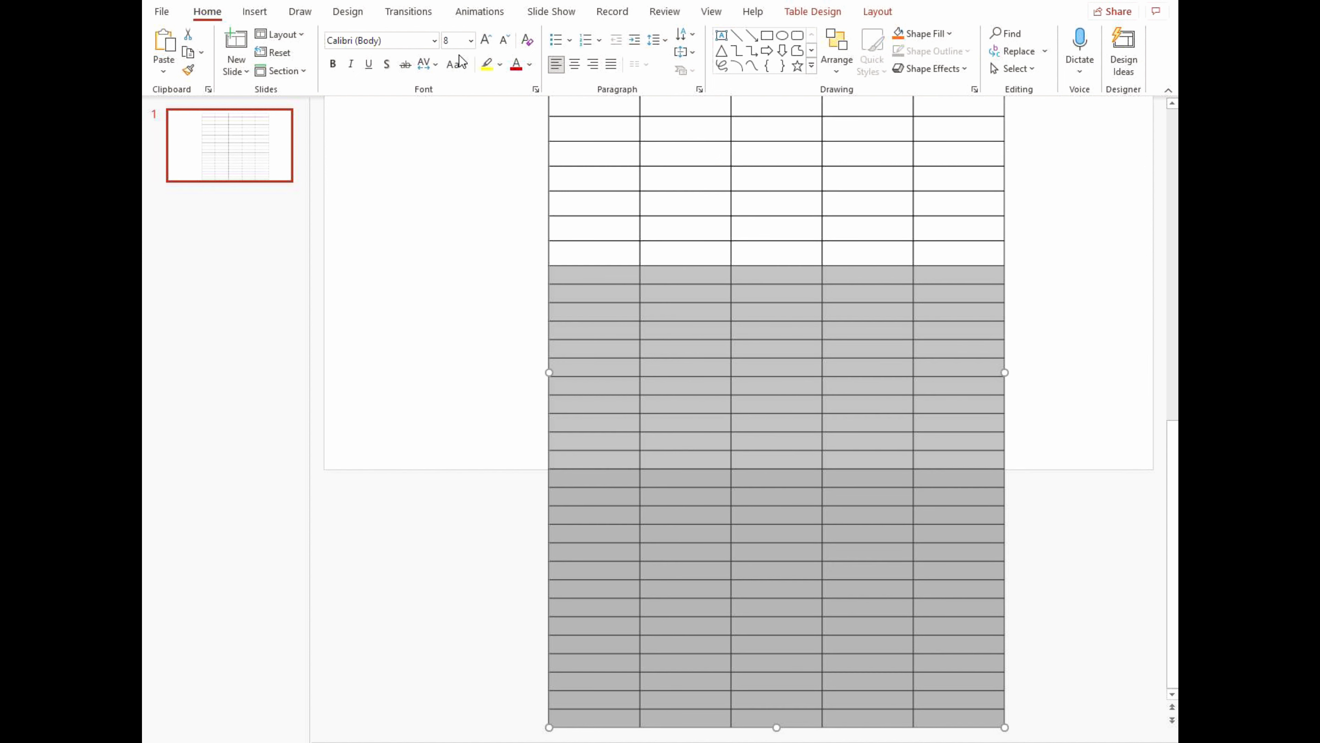
scroll(499, 312, "up", 1)
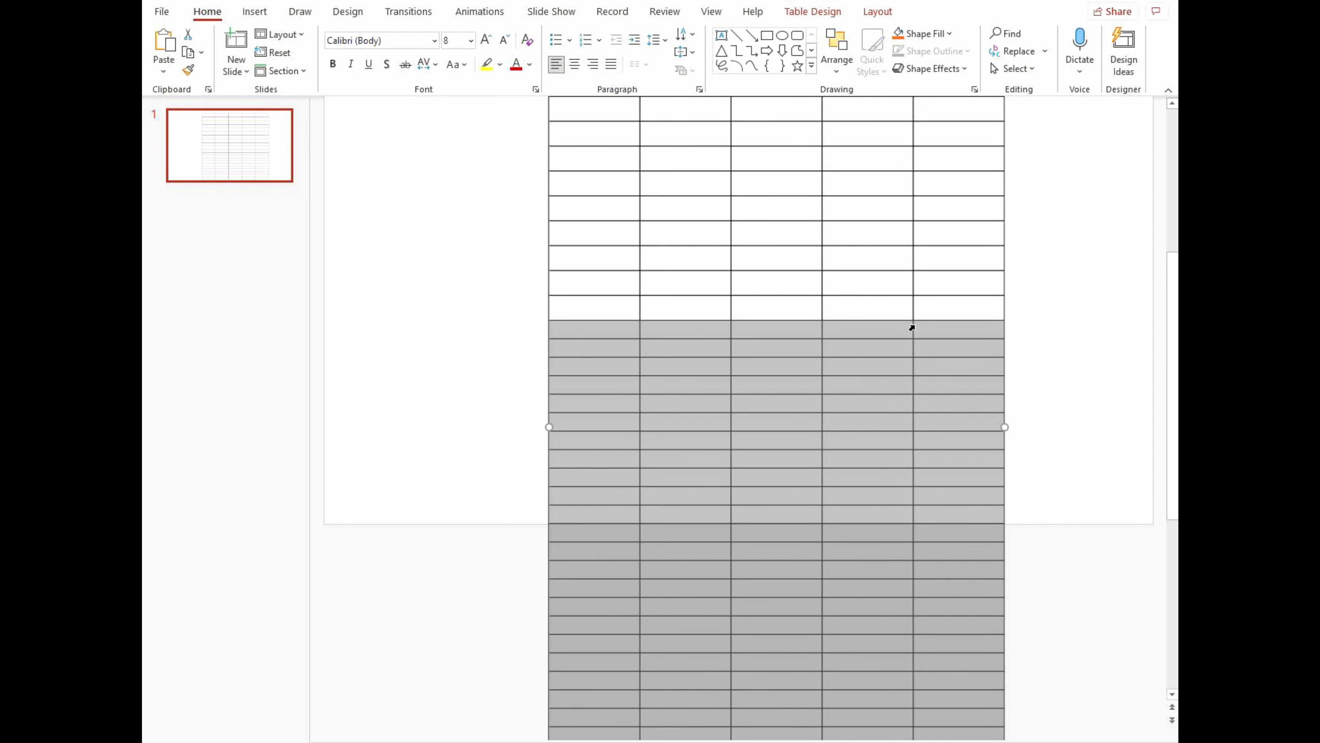
scroll(852, 381, "up", 1)
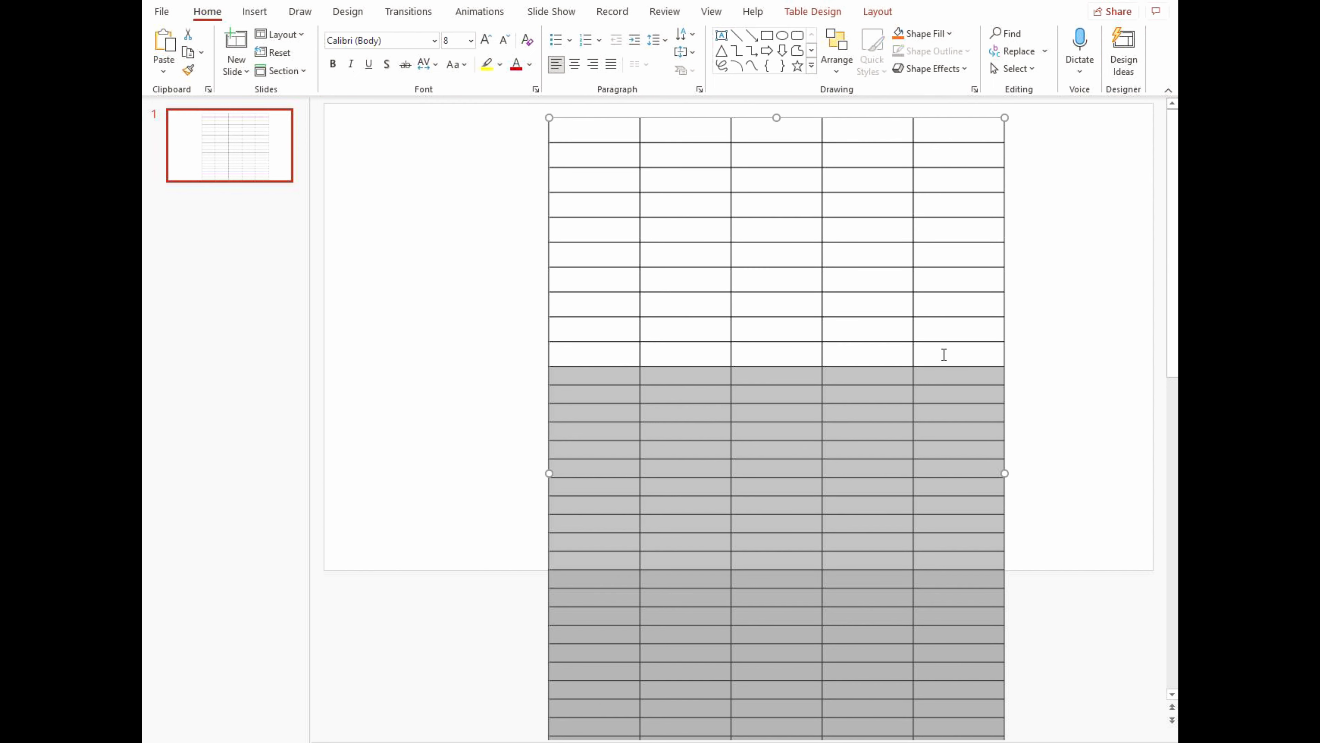
left_click_drag(944, 354, 570, 131)
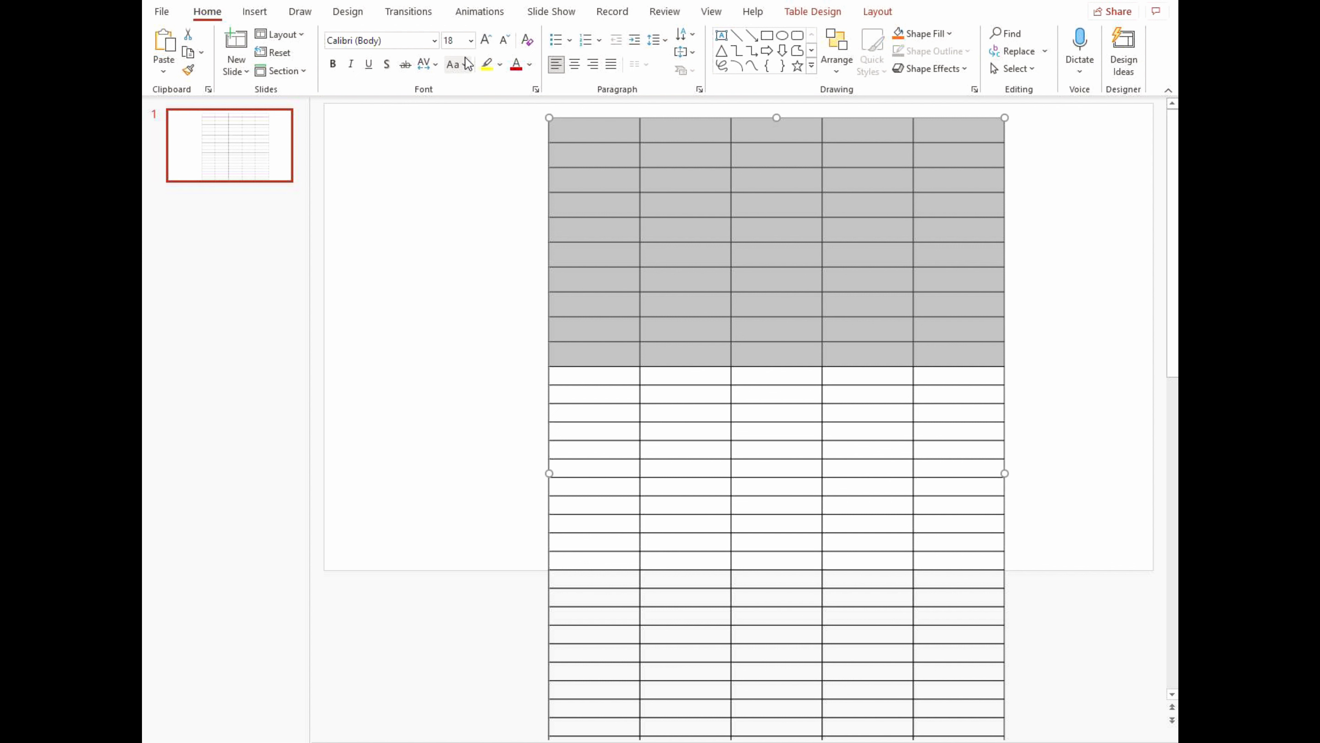
left_click(470, 40)
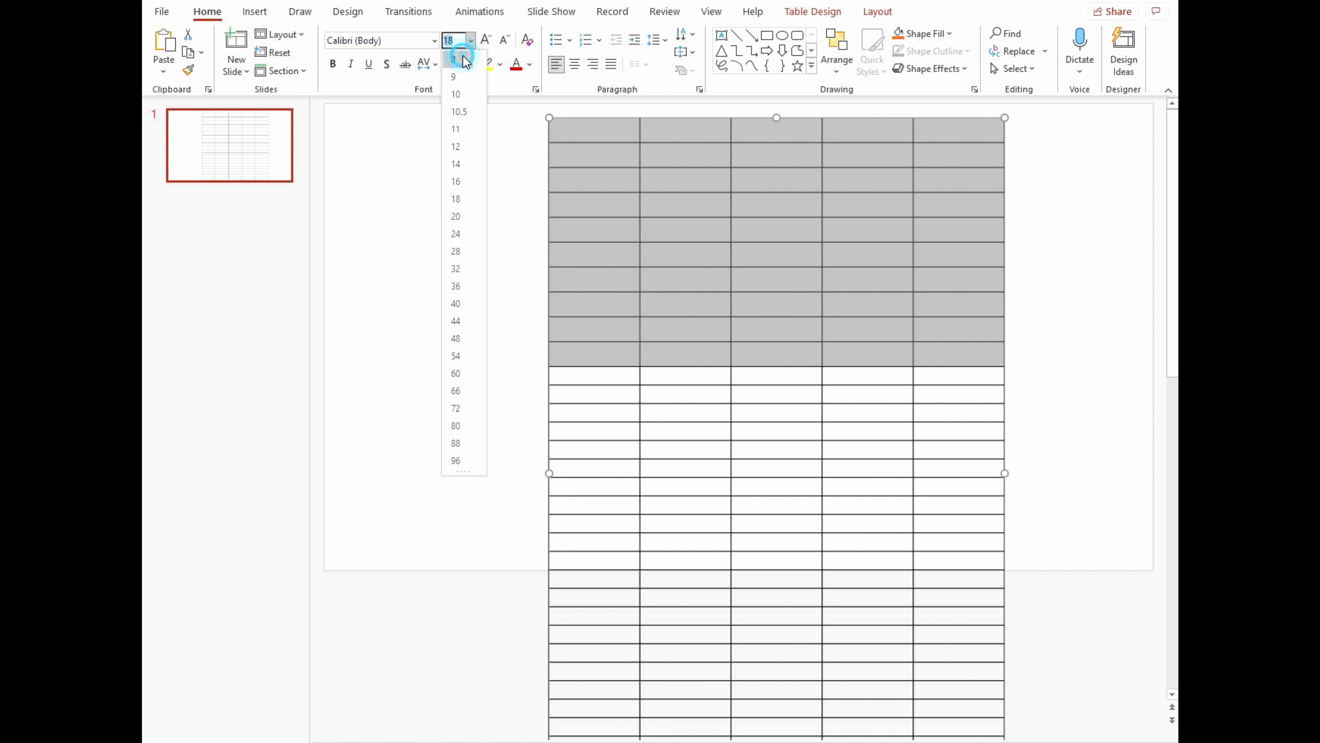
left_click(457, 59)
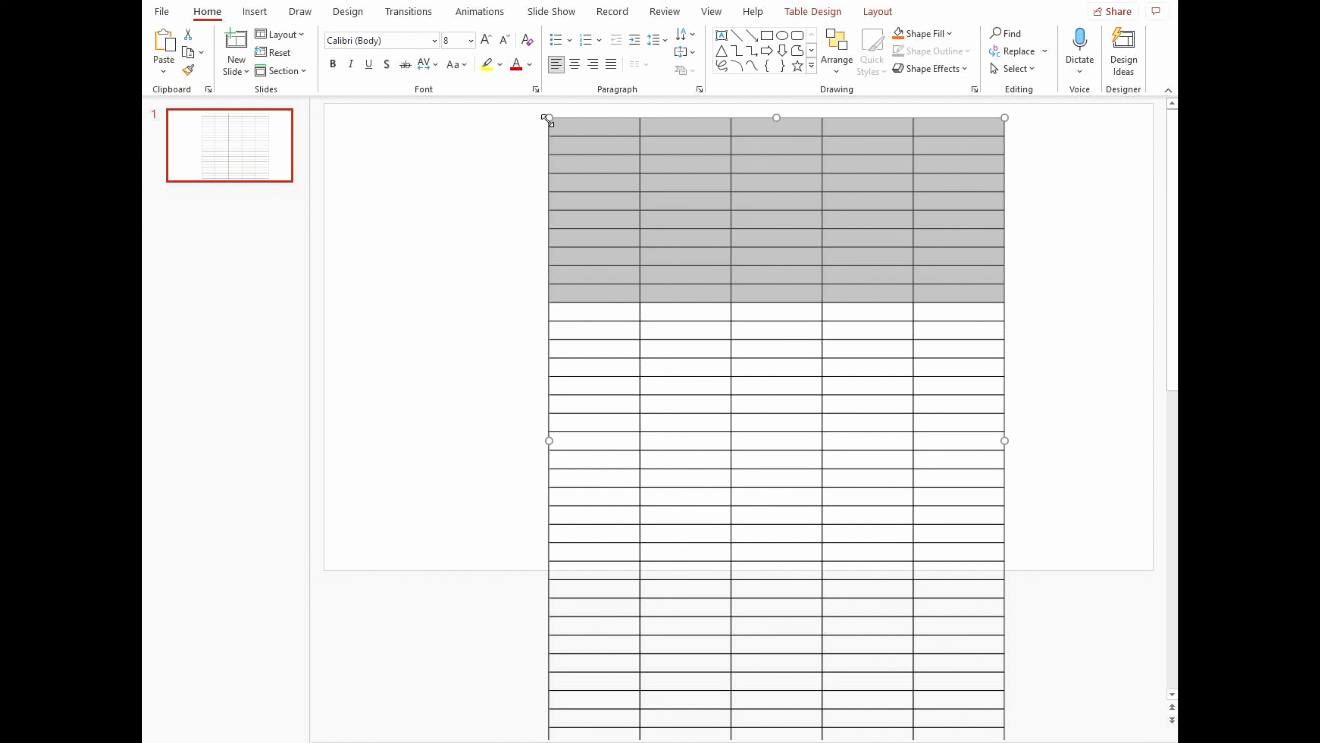
Step: Shrink and reposition the table, then set every cell to 5-point font
left_click_drag(547, 119, 670, 410)
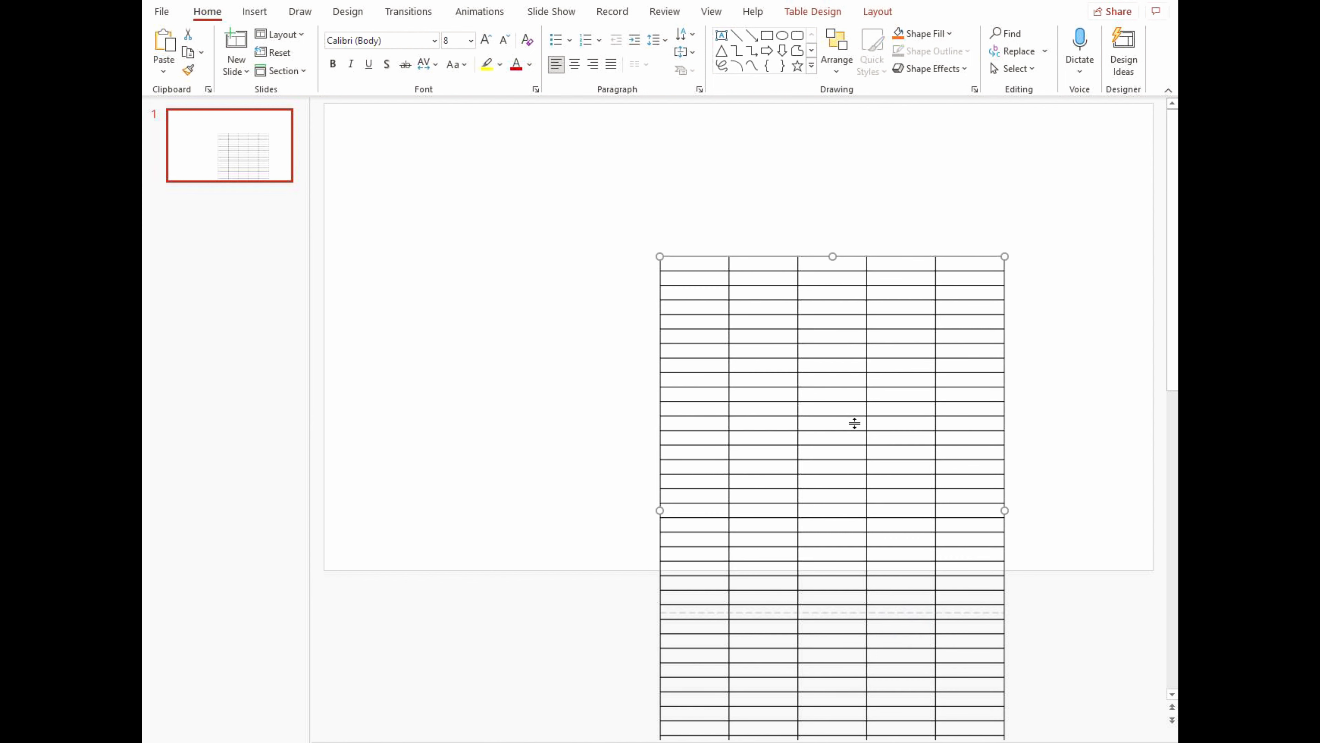
left_click_drag(1006, 420, 893, 276)
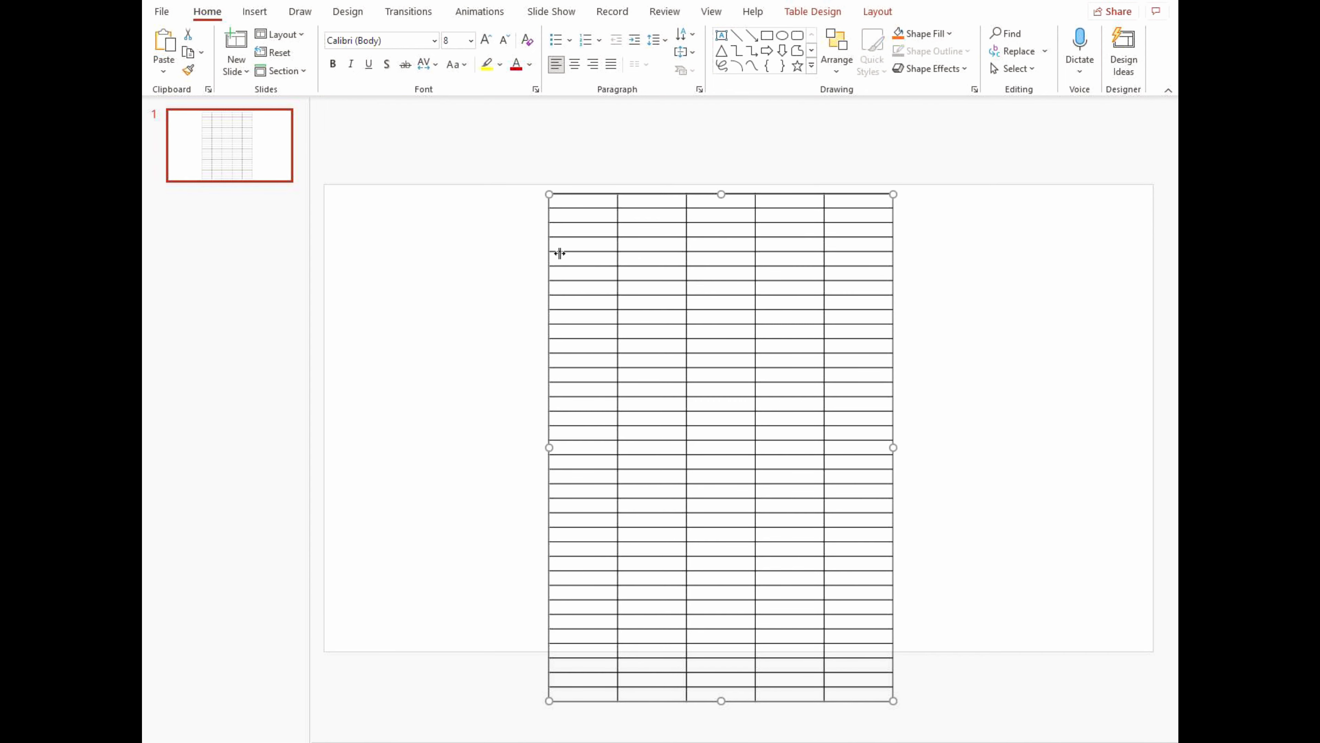
left_click(575, 201)
left_click_drag(585, 210, 878, 699)
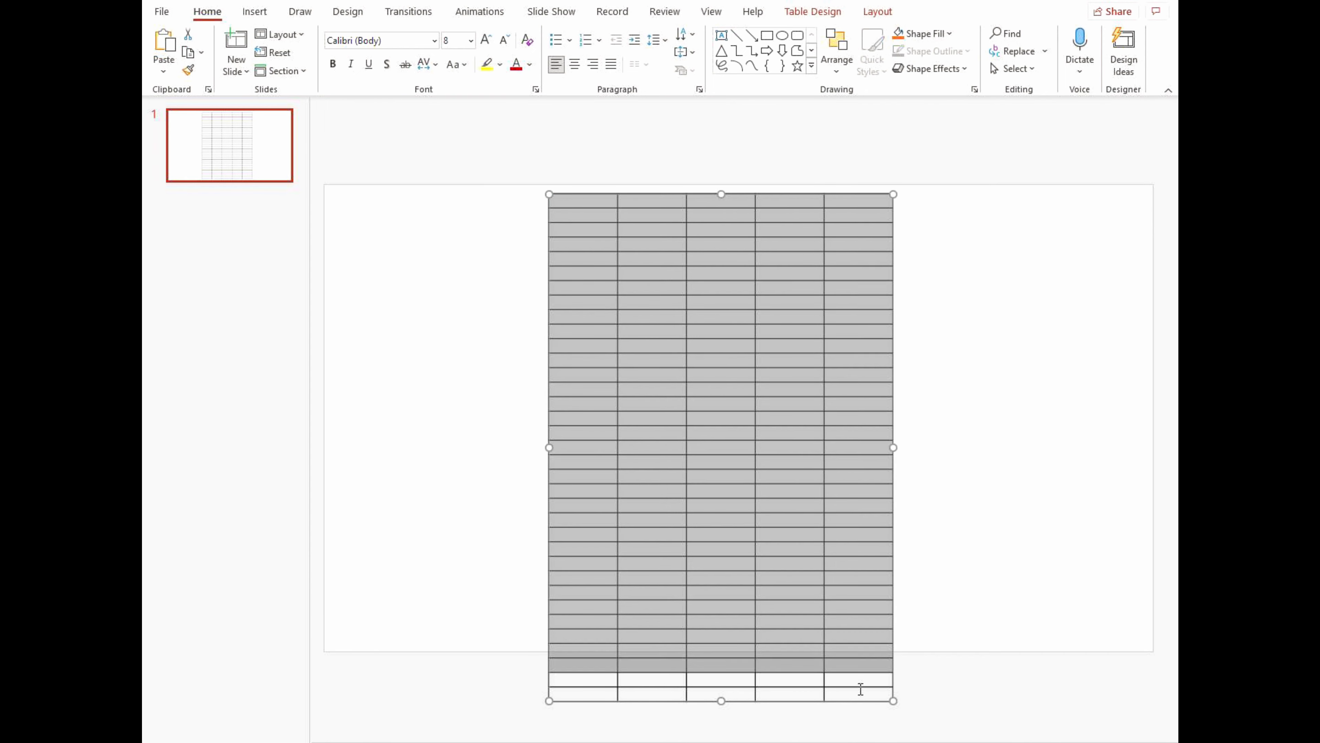
left_click(455, 40)
type("5")
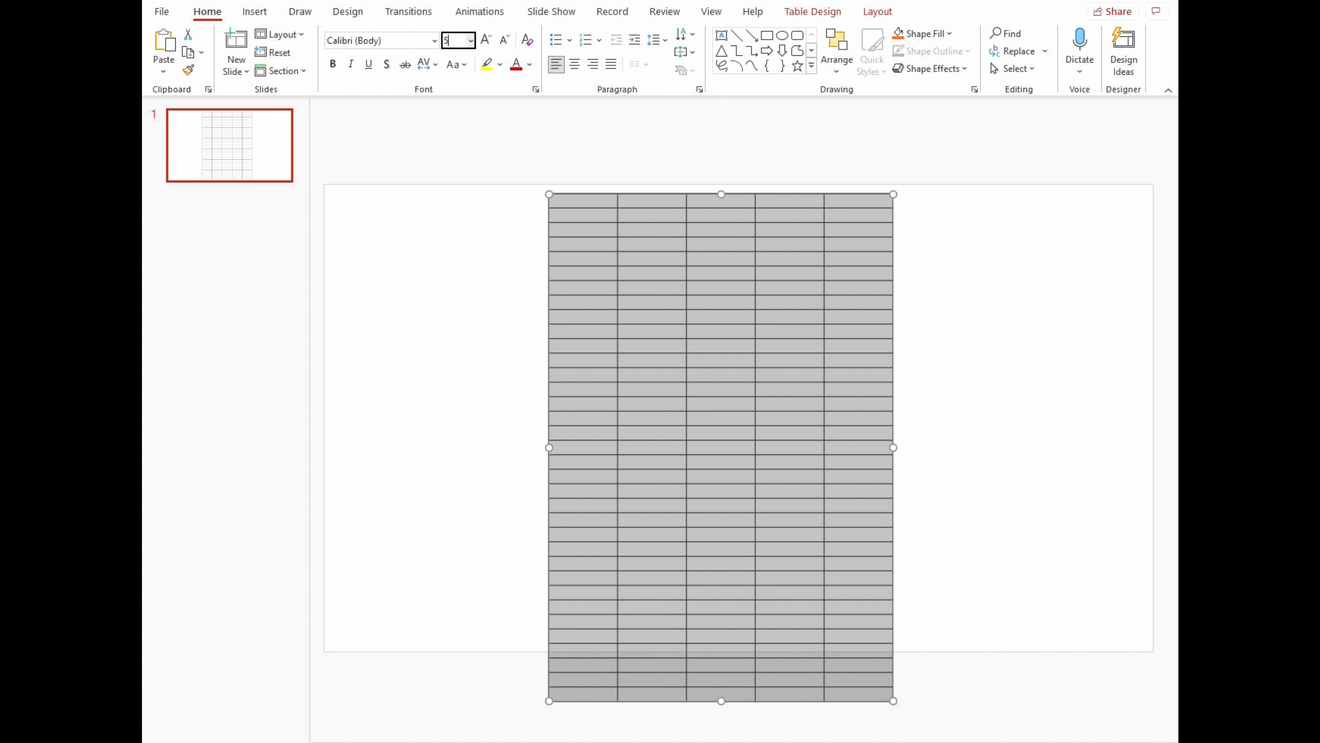
key("Return")
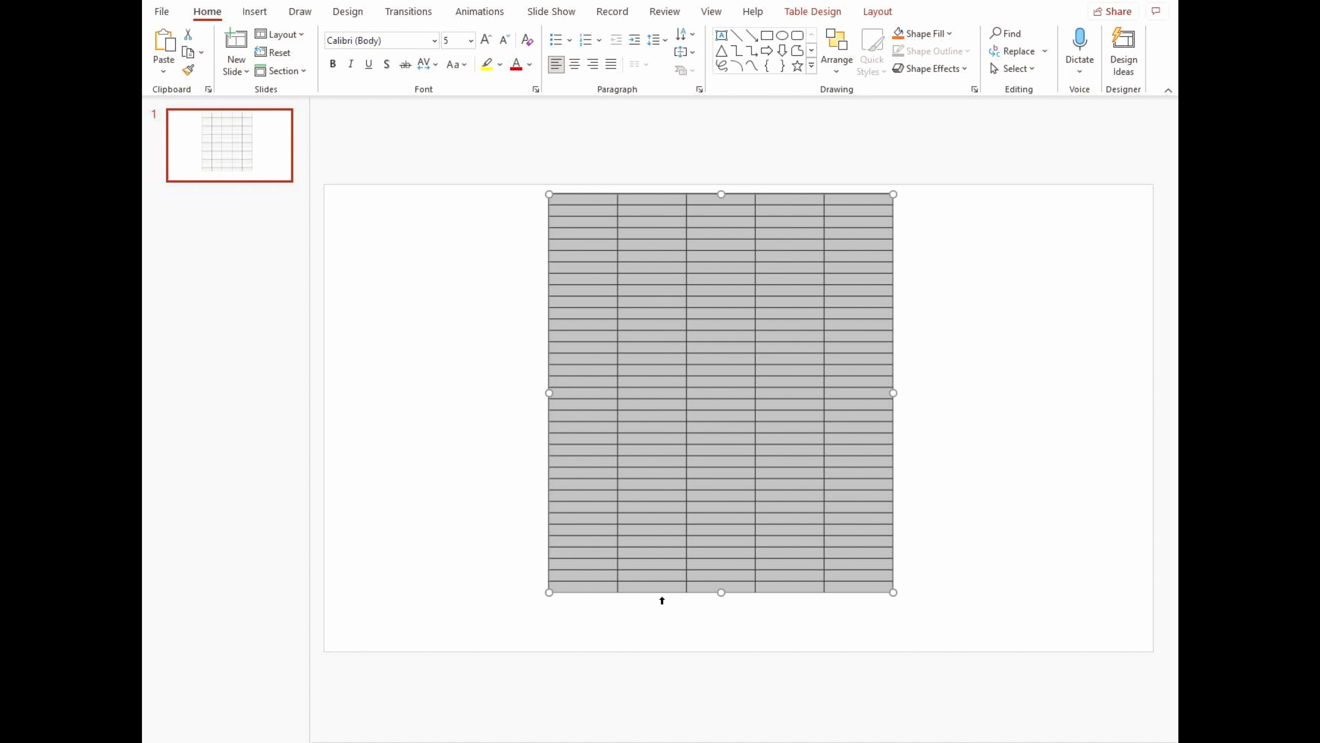
Step: Move the table to the left, widen it rightward, and narrow the last column to a slim strip
mouse_move(660, 593)
left_mouse_down()
mouse_move(464, 612)
mouse_move(449, 599)
left_mouse_up()
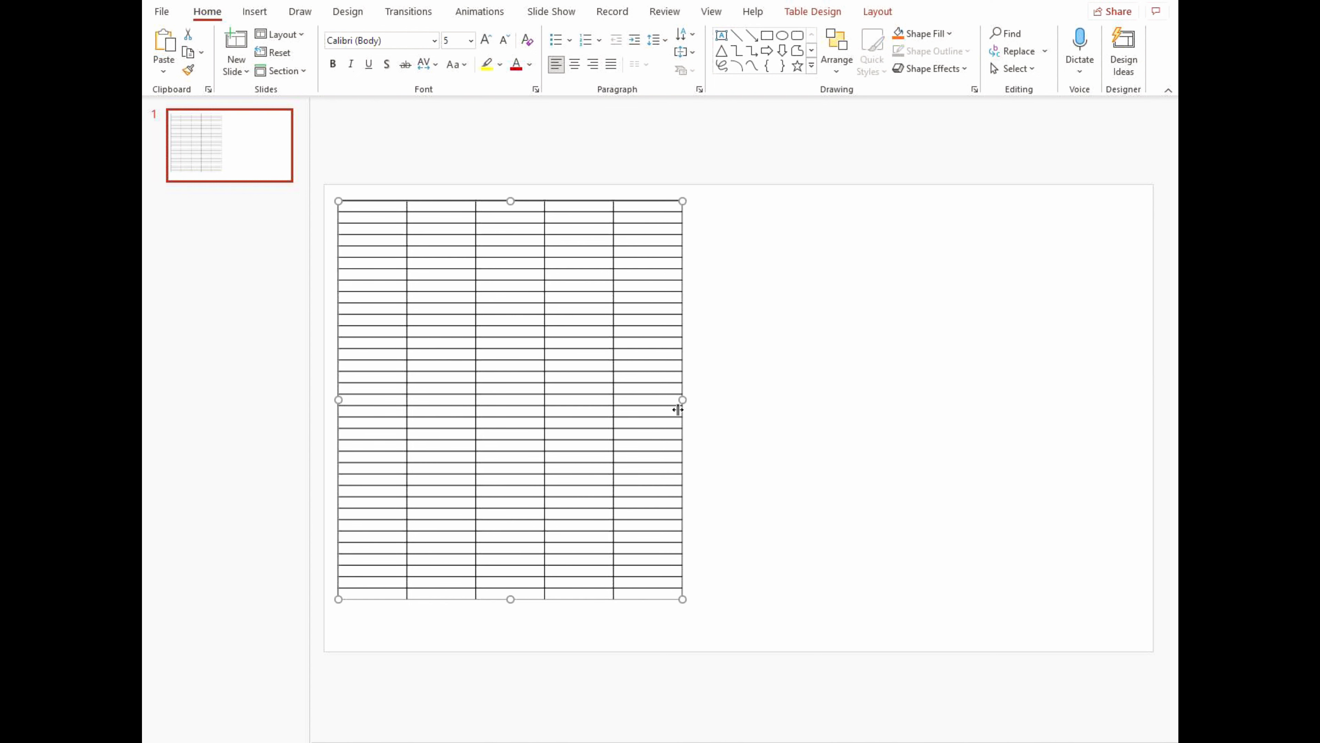
left_click_drag(682, 400, 1139, 431)
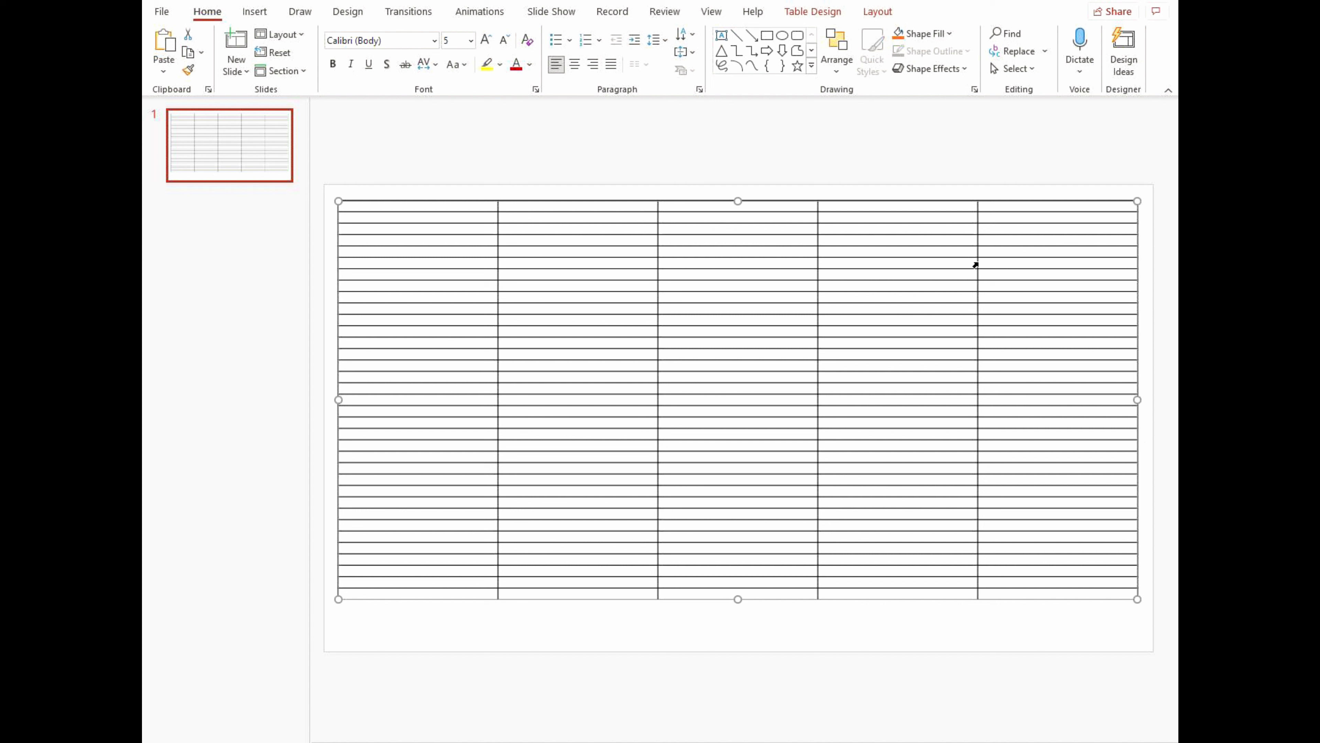
left_click_drag(977, 228, 1104, 237)
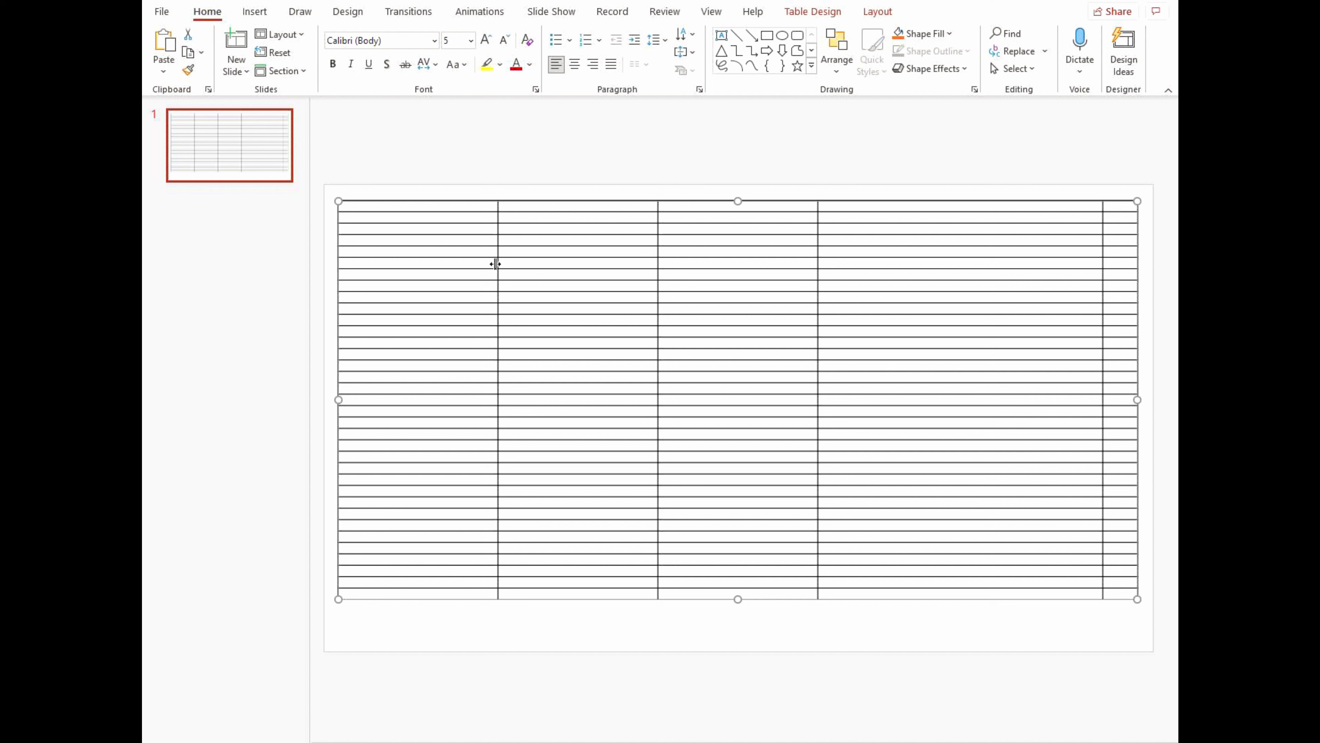
Step: Narrow the first column to a slim strip and select the three middle columns
left_click_drag(494, 264, 367, 261)
left_click_drag(367, 261, 370, 263)
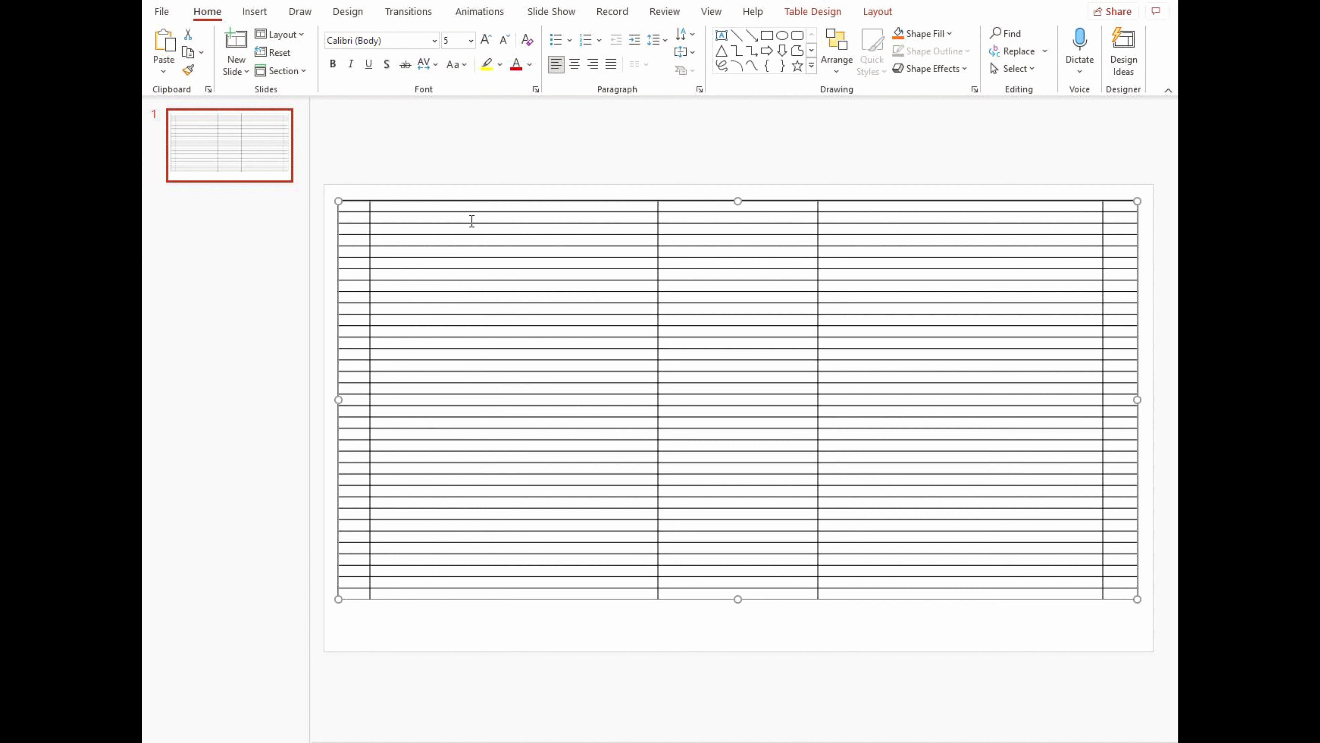
left_click_drag(533, 208, 979, 593)
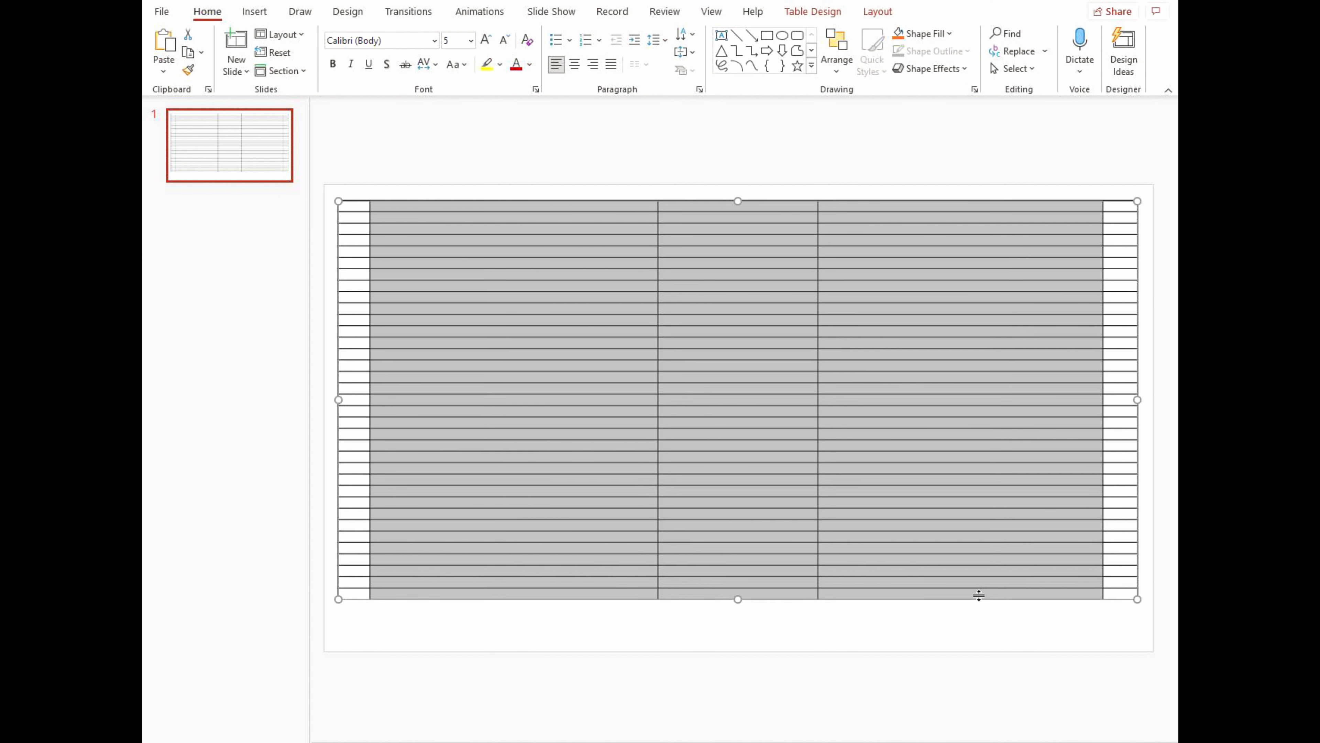
Step: Distribute the three middle columns equally at 3.93" each using Table Layout
left_click(822, 7)
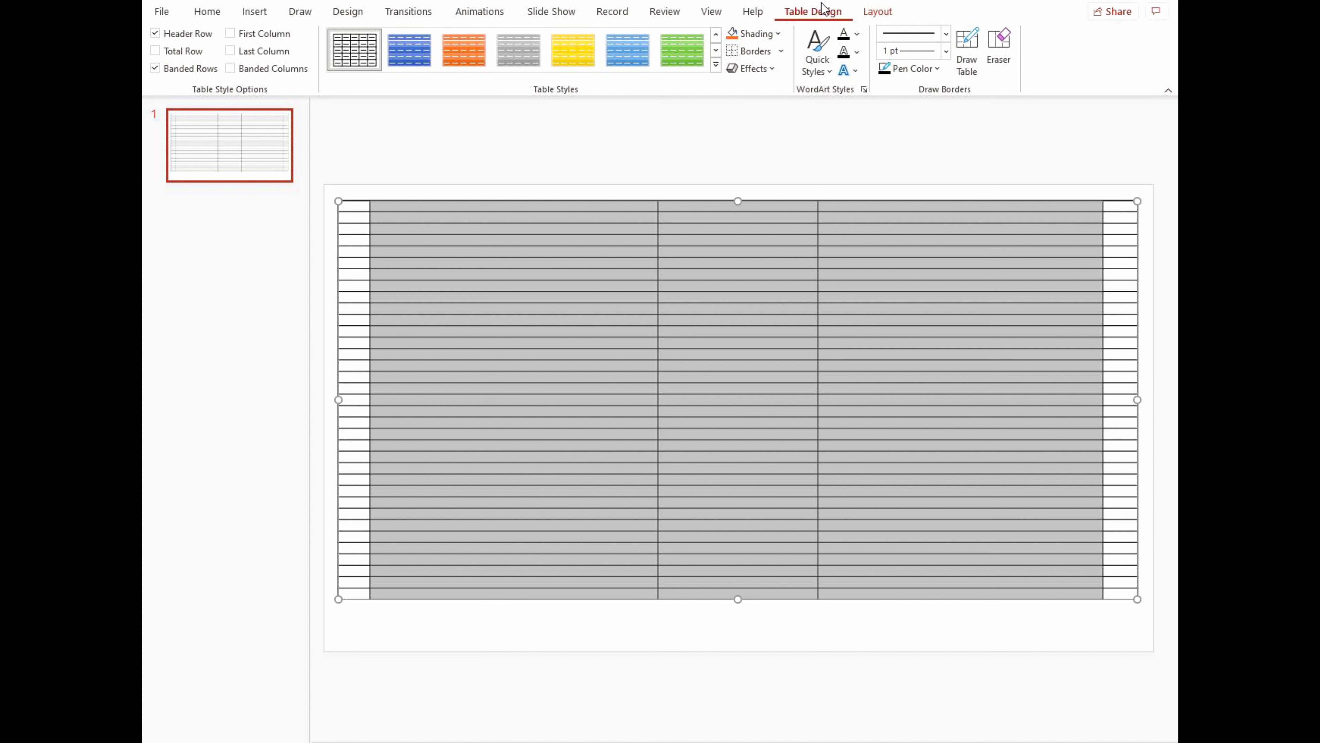
left_click(877, 12)
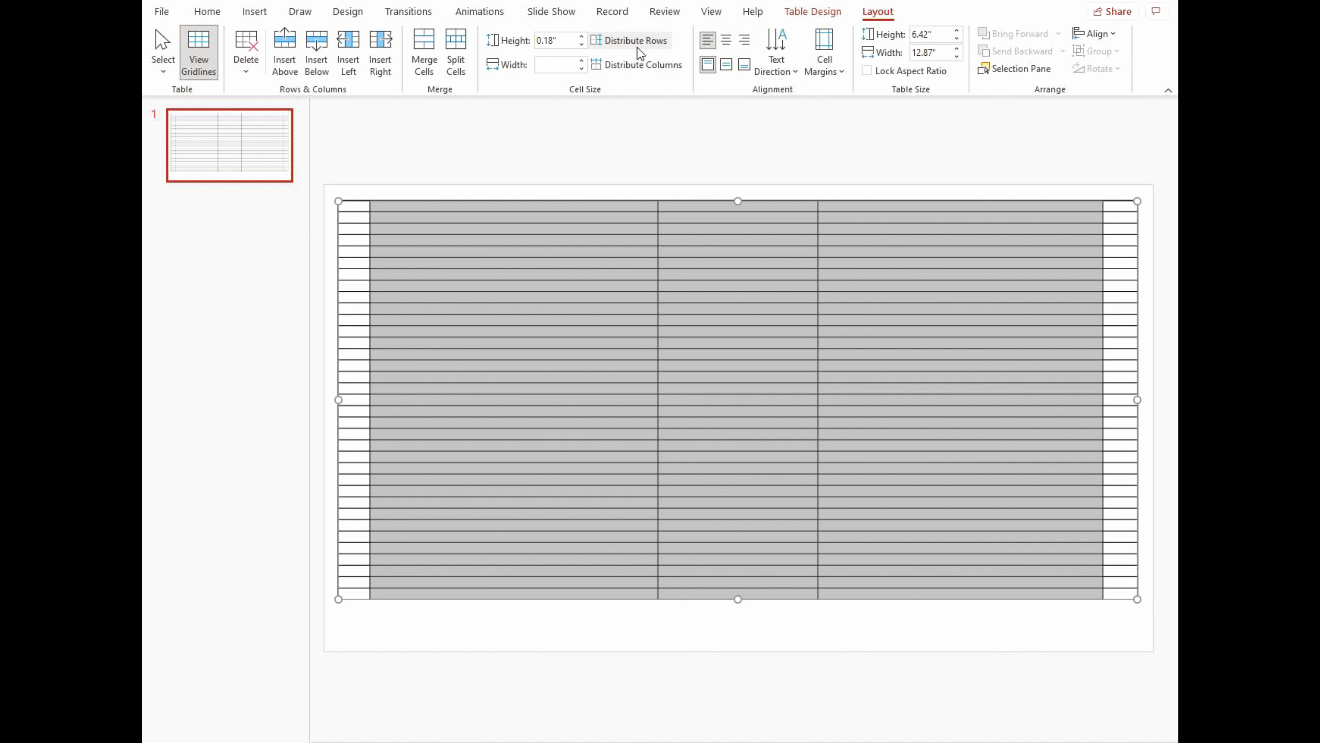
left_click(648, 66)
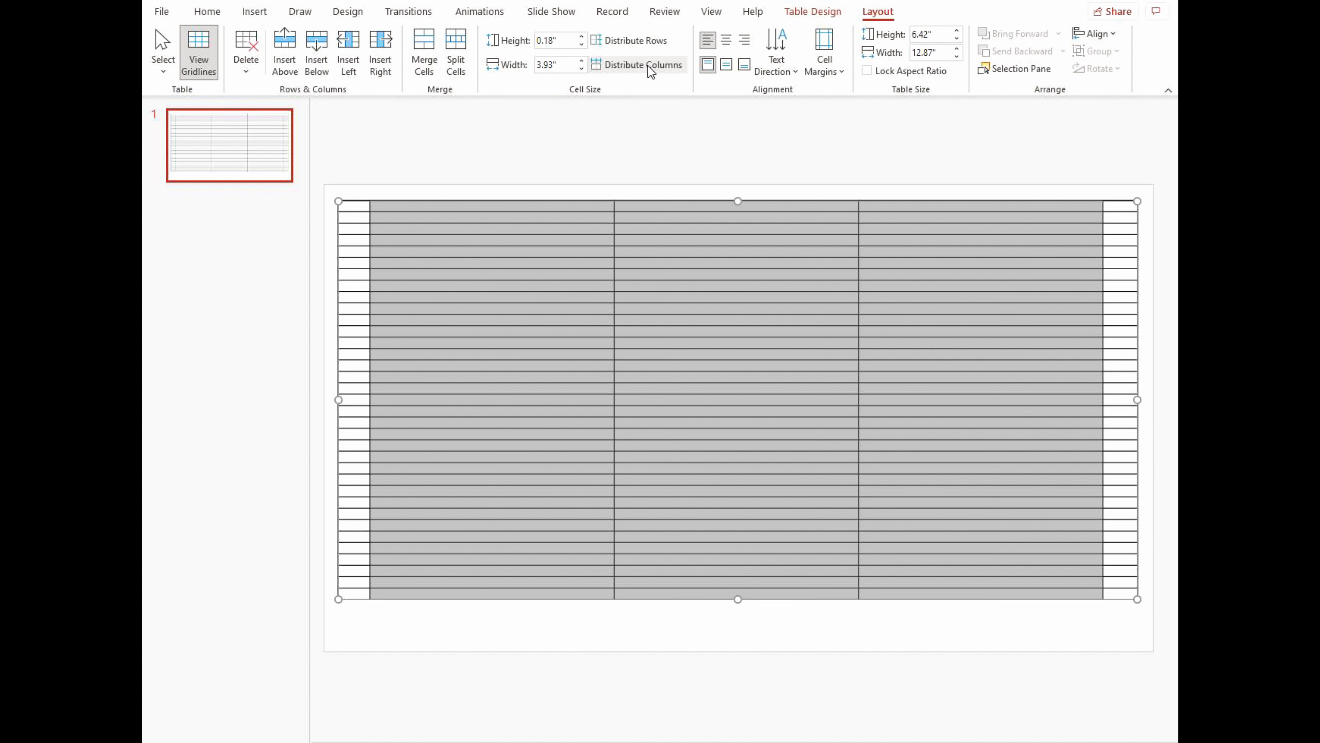
left_click(756, 621)
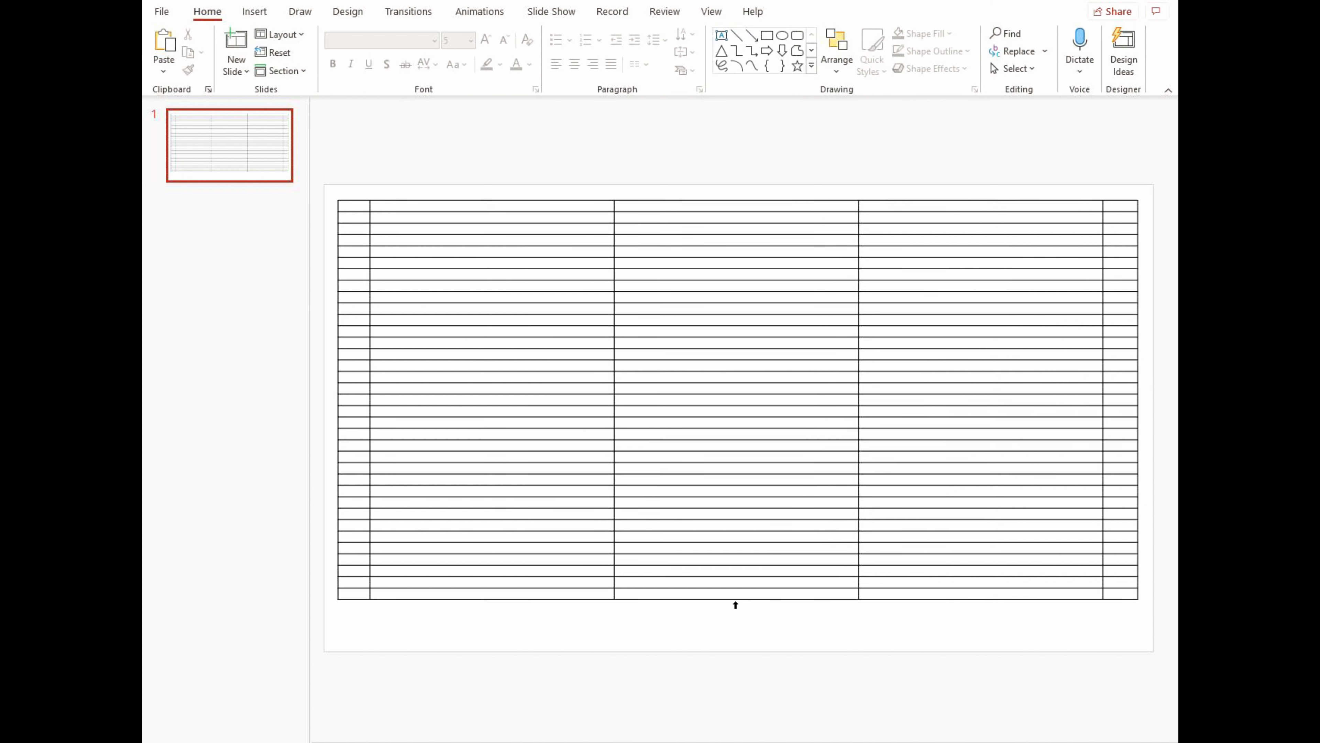
Step: Drag the table's bottom edge down to a 7.02" height, giving 0.2" rows
left_click(744, 578)
left_click(738, 598)
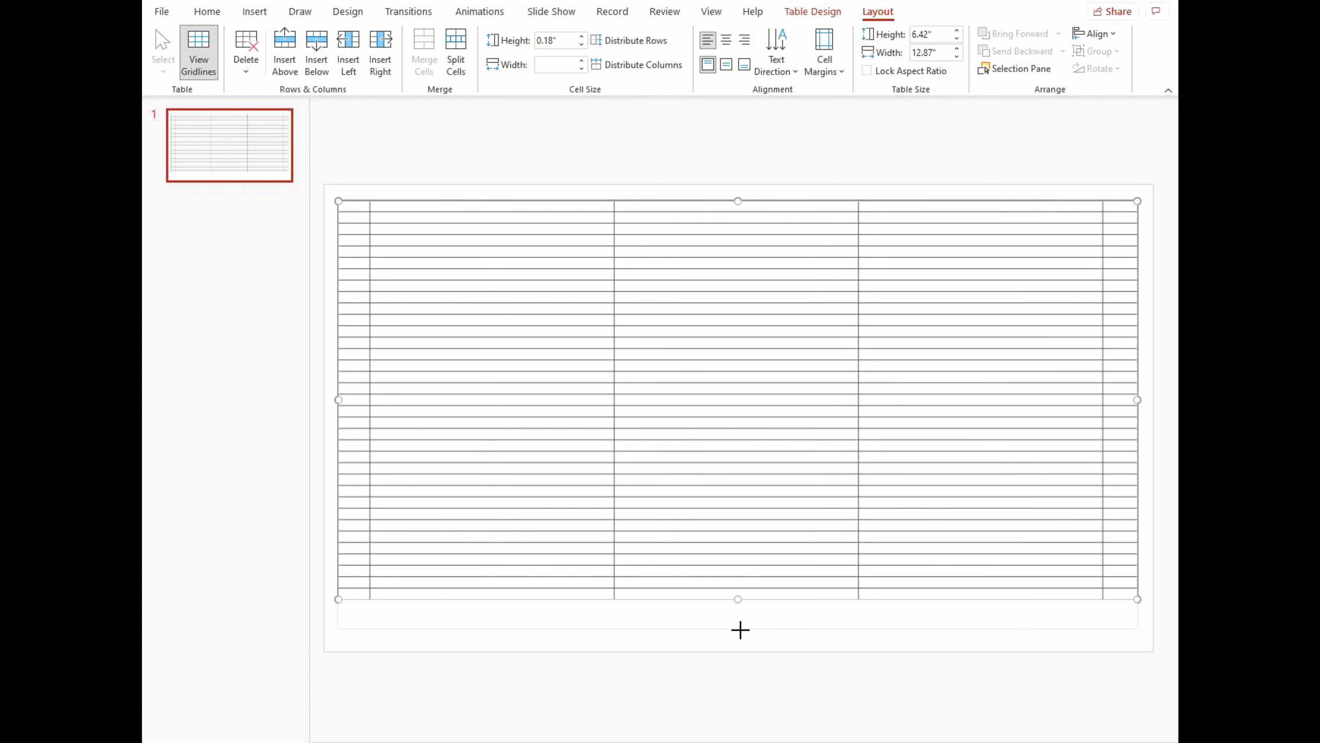
left_click_drag(740, 630, 740, 637)
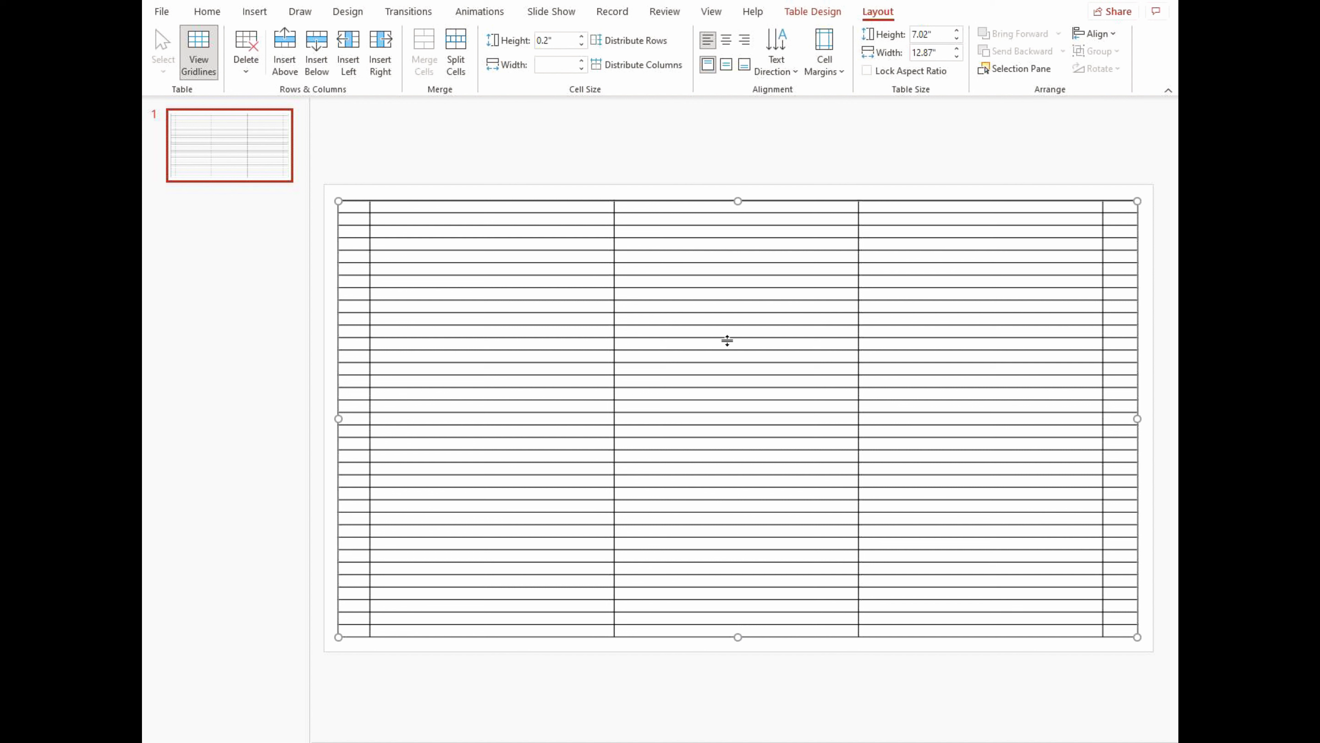
left_click(360, 208)
Step: Set the border pen colour to white and whiten the top and another outer border of a corner cell
left_click(809, 12)
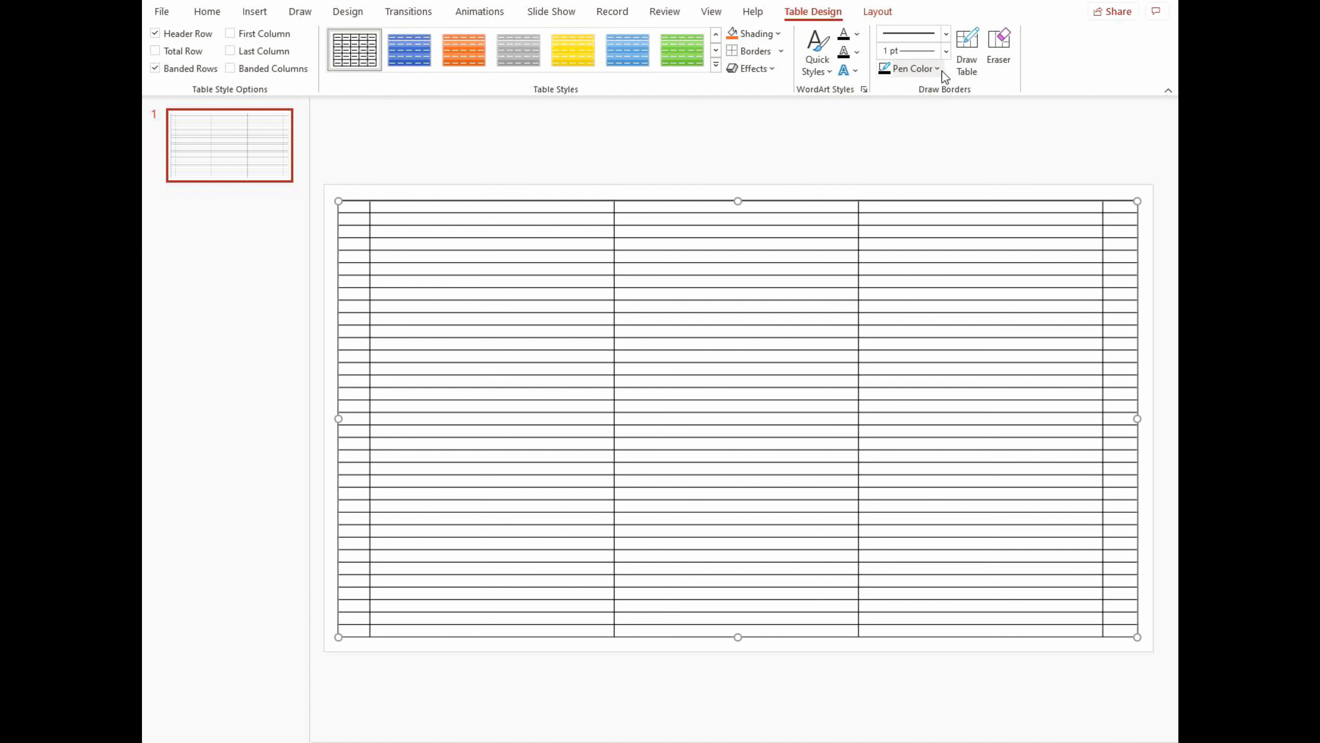
left_click(930, 69)
left_click(885, 108)
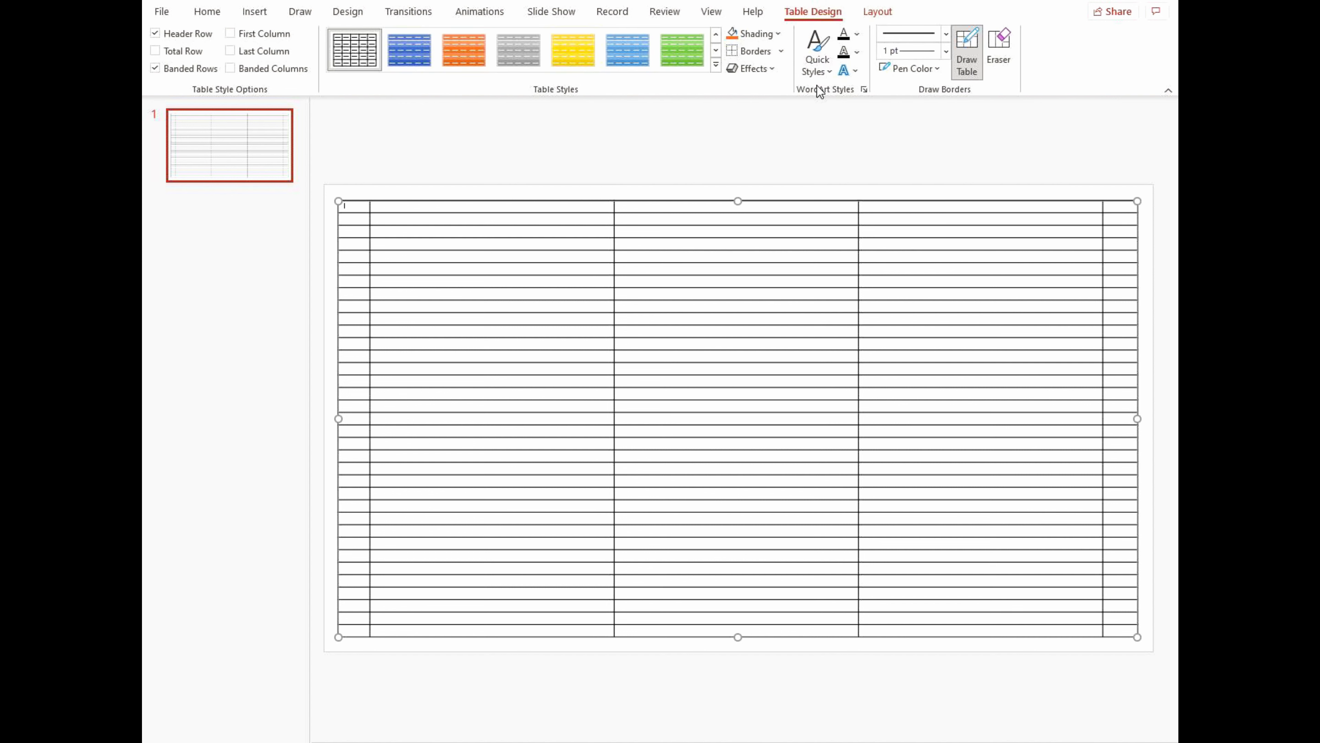
left_click(781, 51)
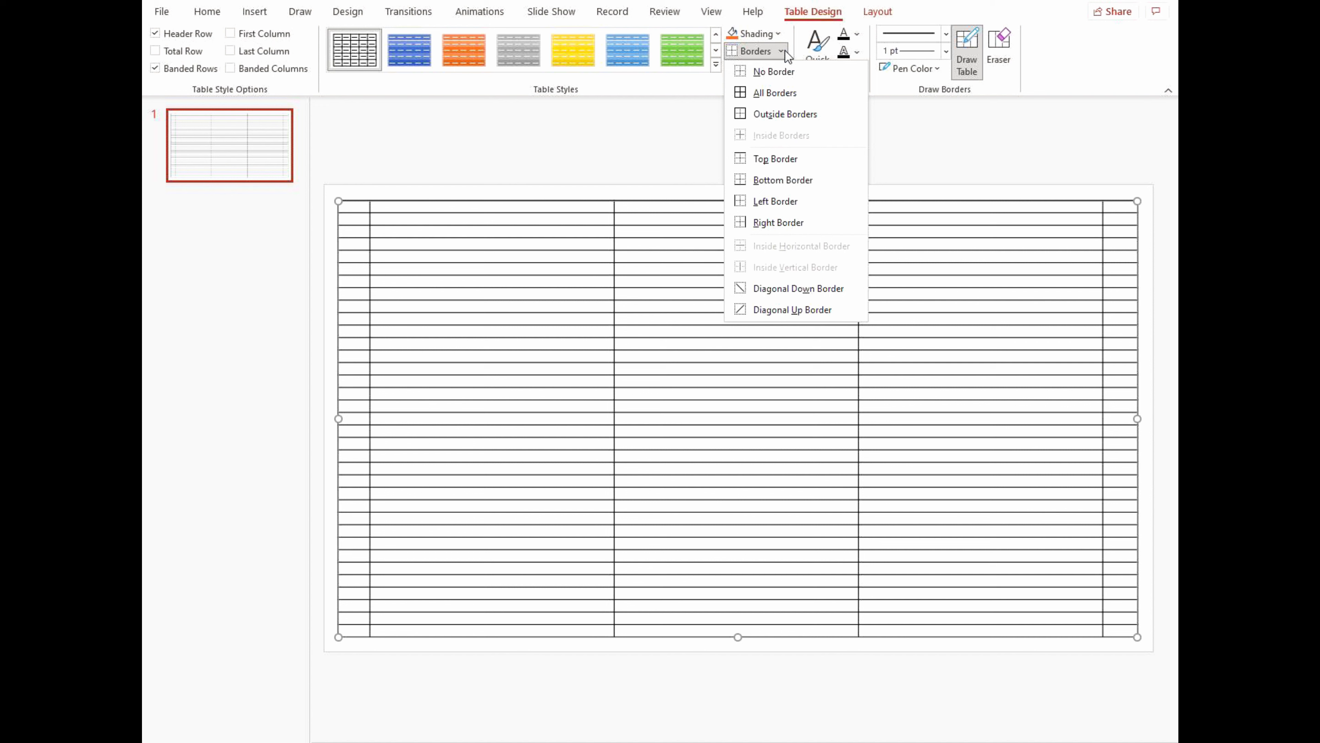
left_click(776, 161)
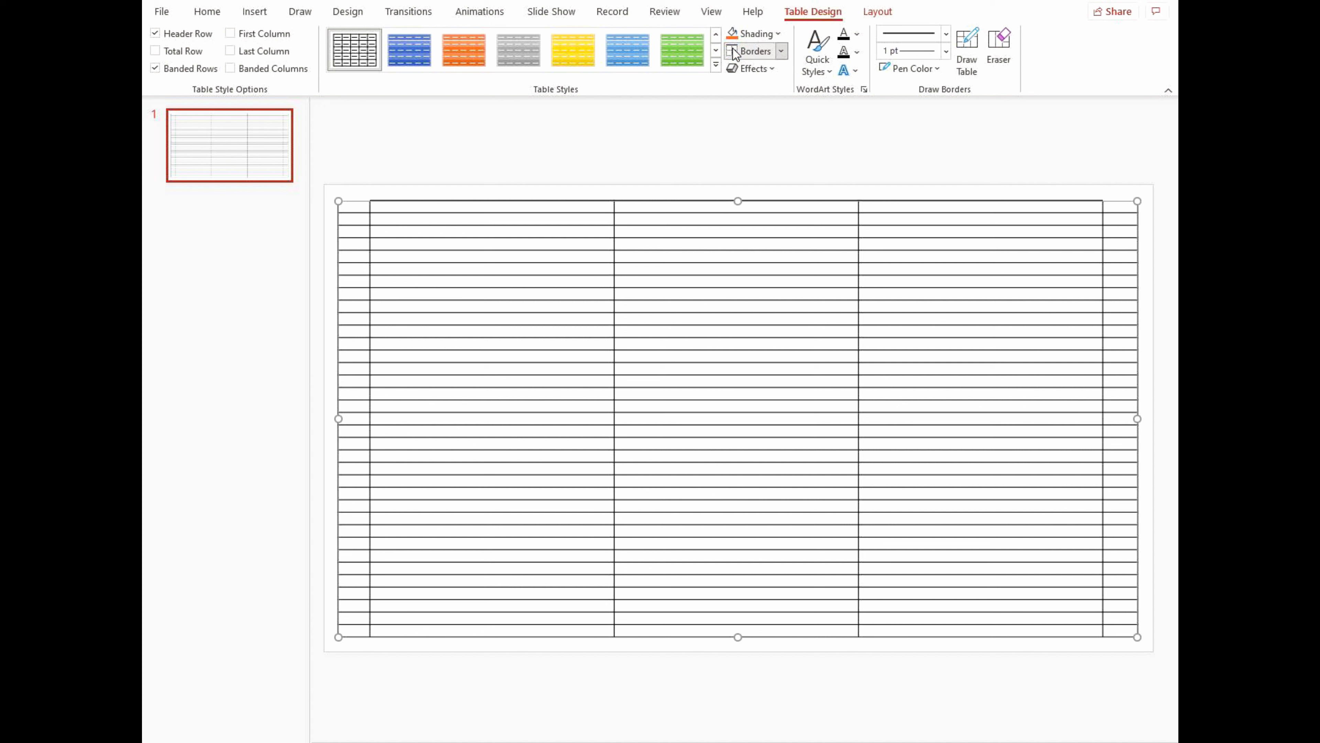
left_click(780, 51)
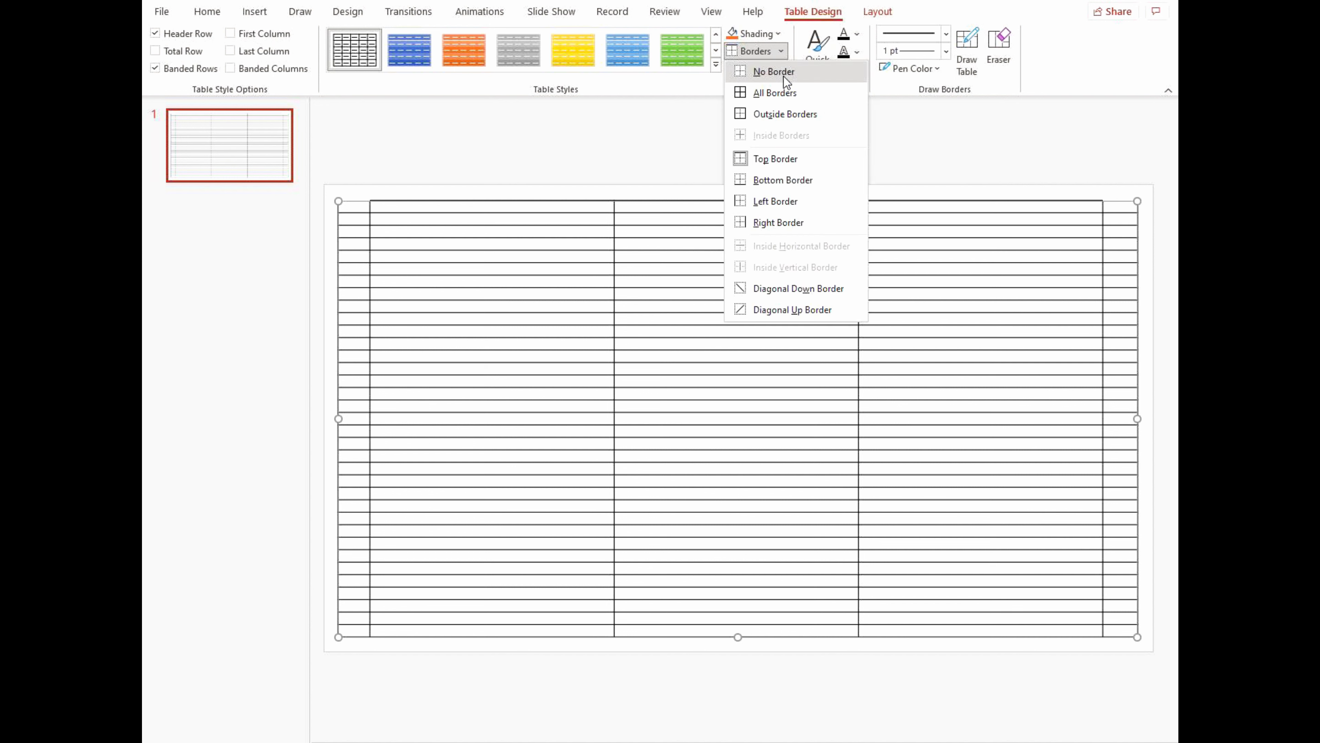
left_click(769, 218)
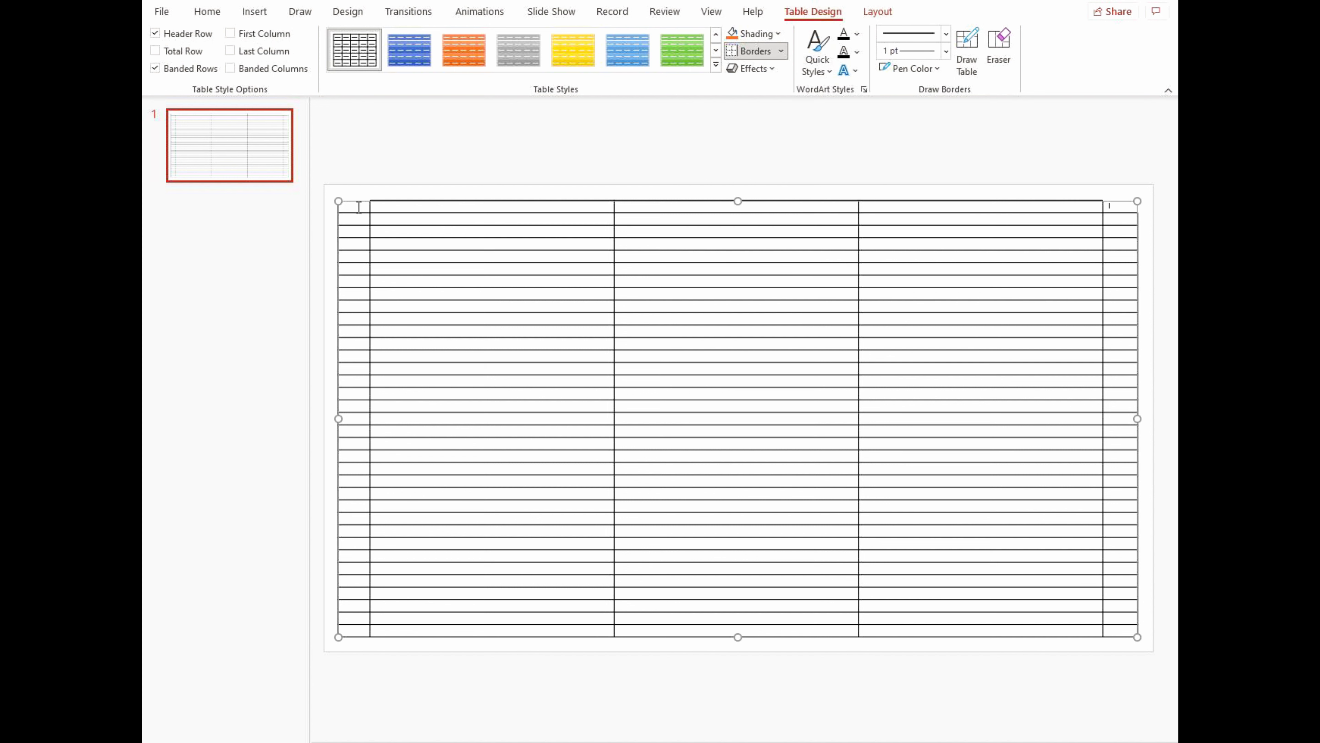
Step: Whiten the top-left corner cell's left border and deselect the table to check
left_click(348, 208)
left_click(783, 53)
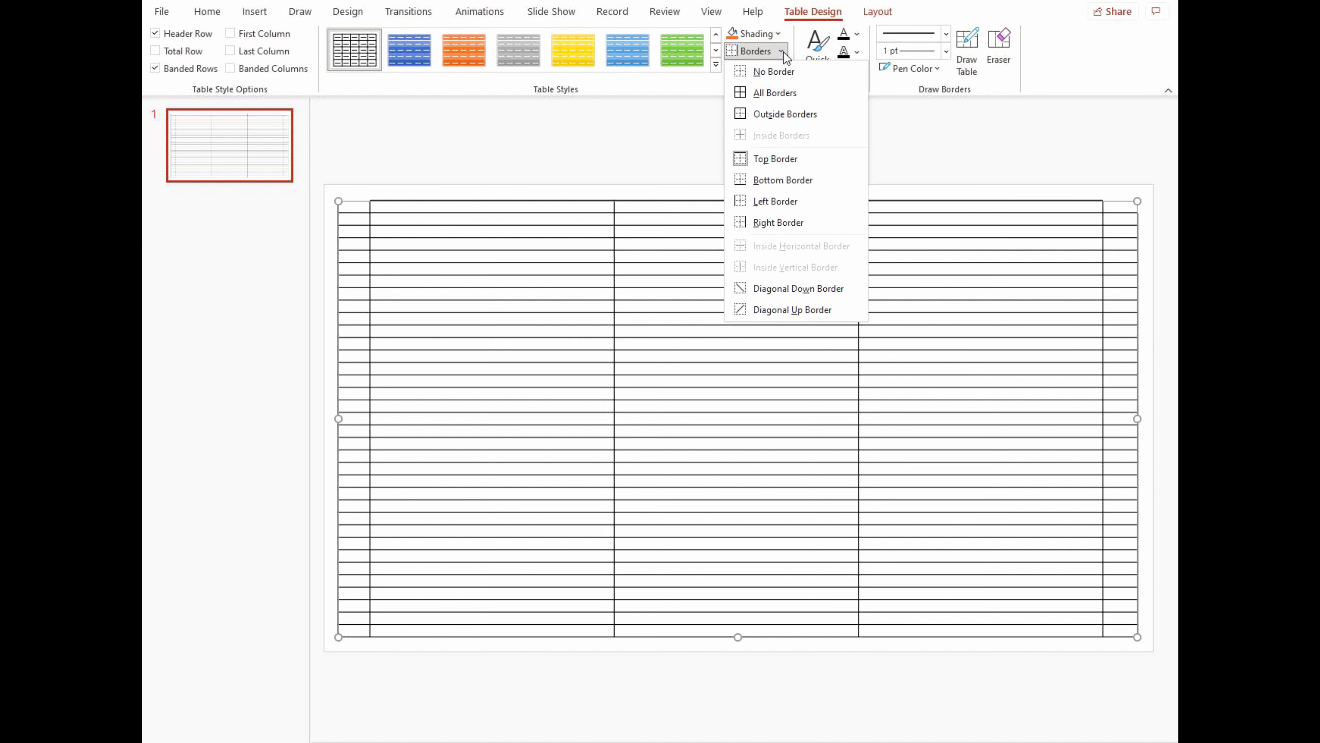
left_click(763, 203)
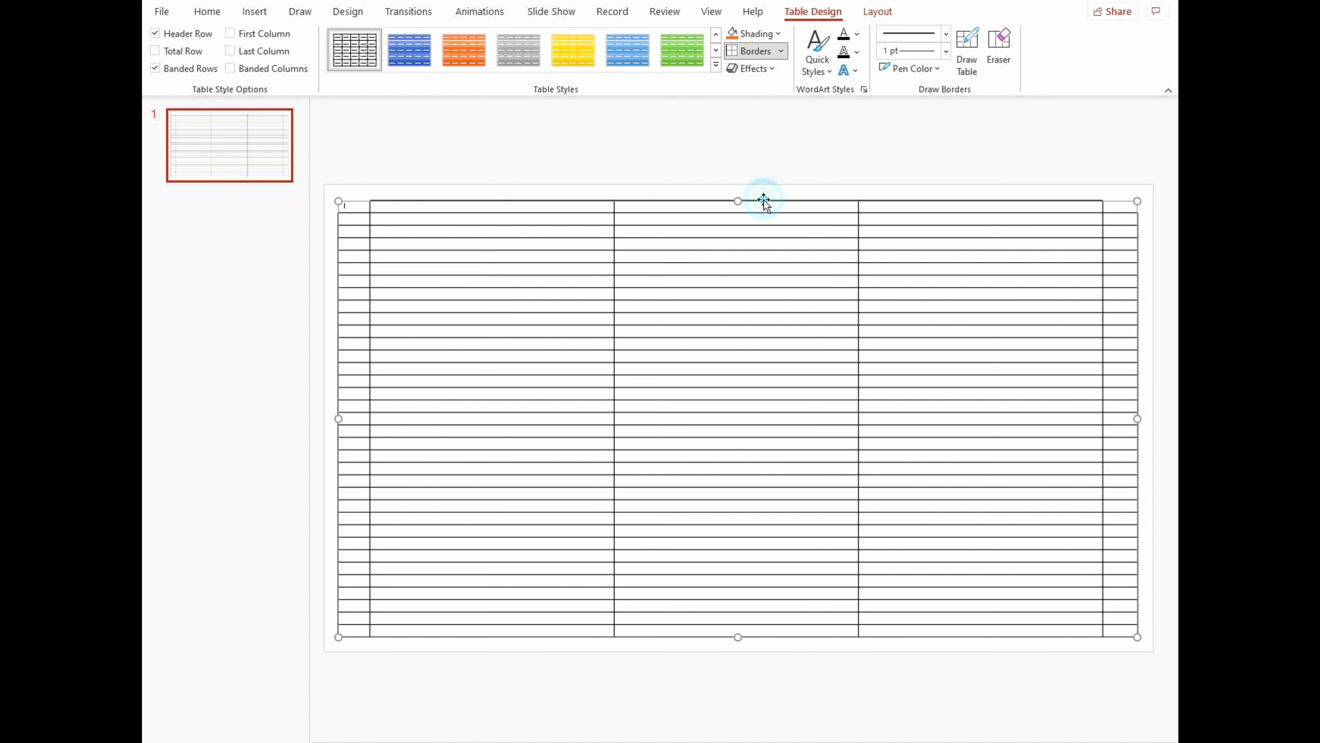
left_click(592, 148)
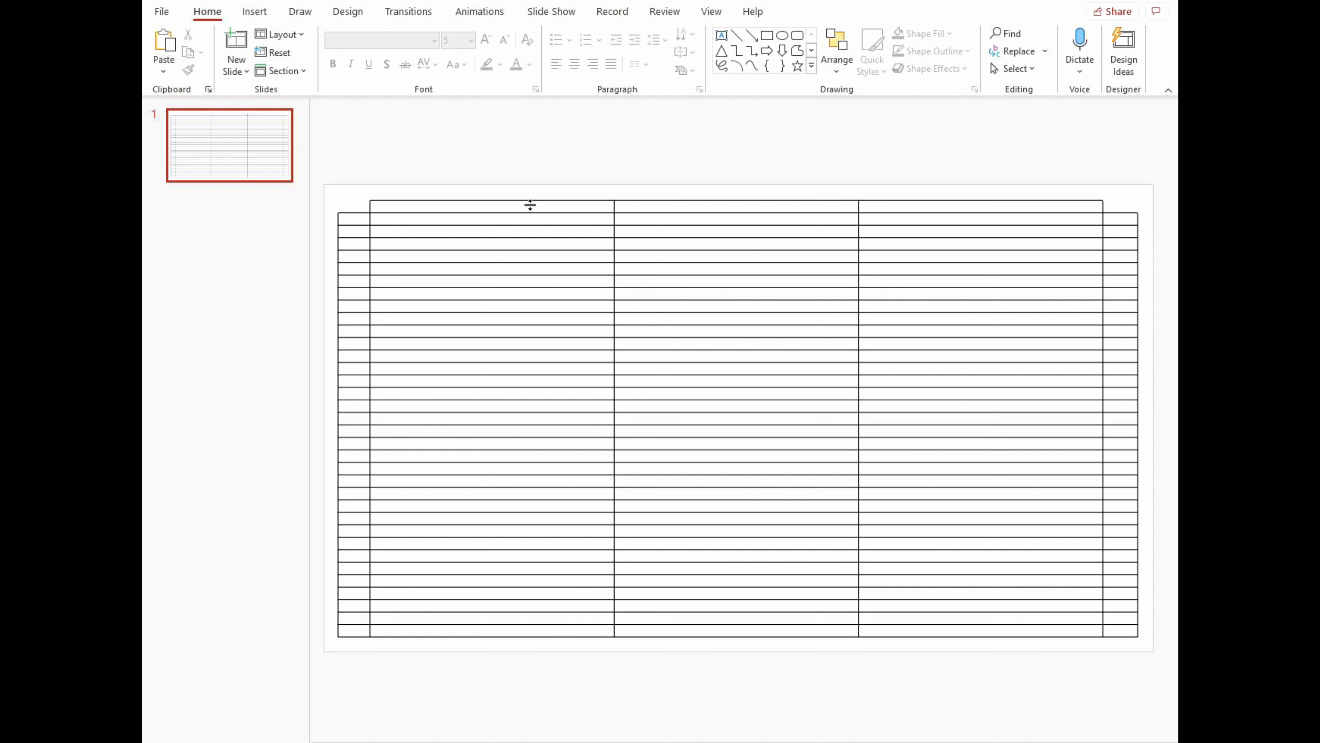
Step: Center the three month header cells horizontally and vertically with 10-point text
left_click(511, 207)
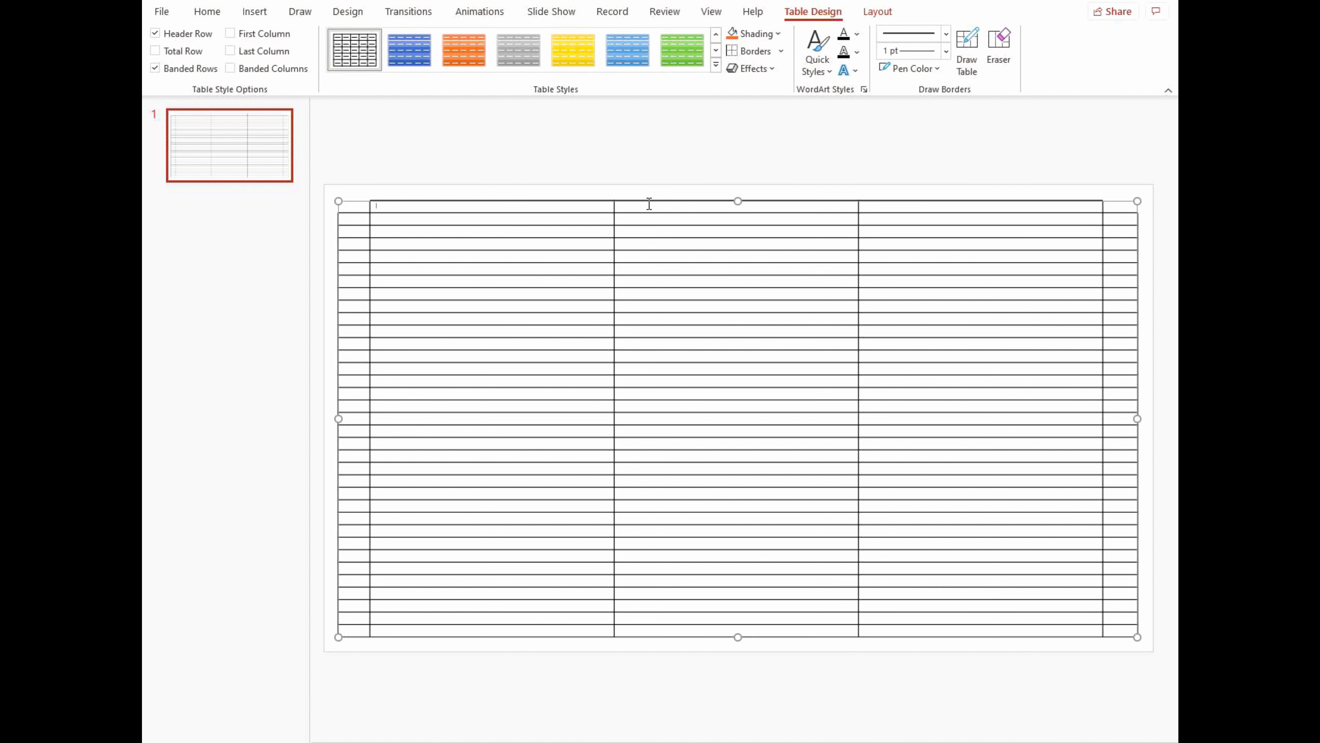
left_click_drag(511, 207, 993, 207)
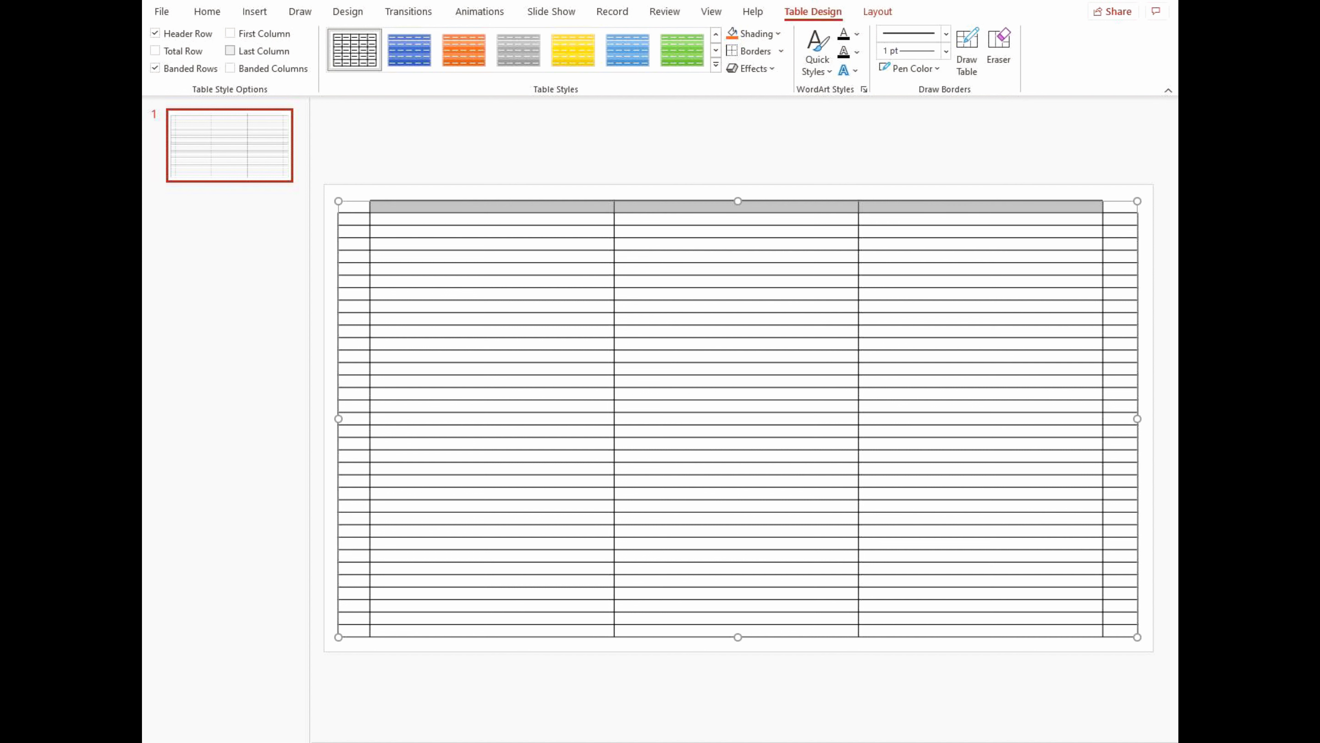
left_click(206, 12)
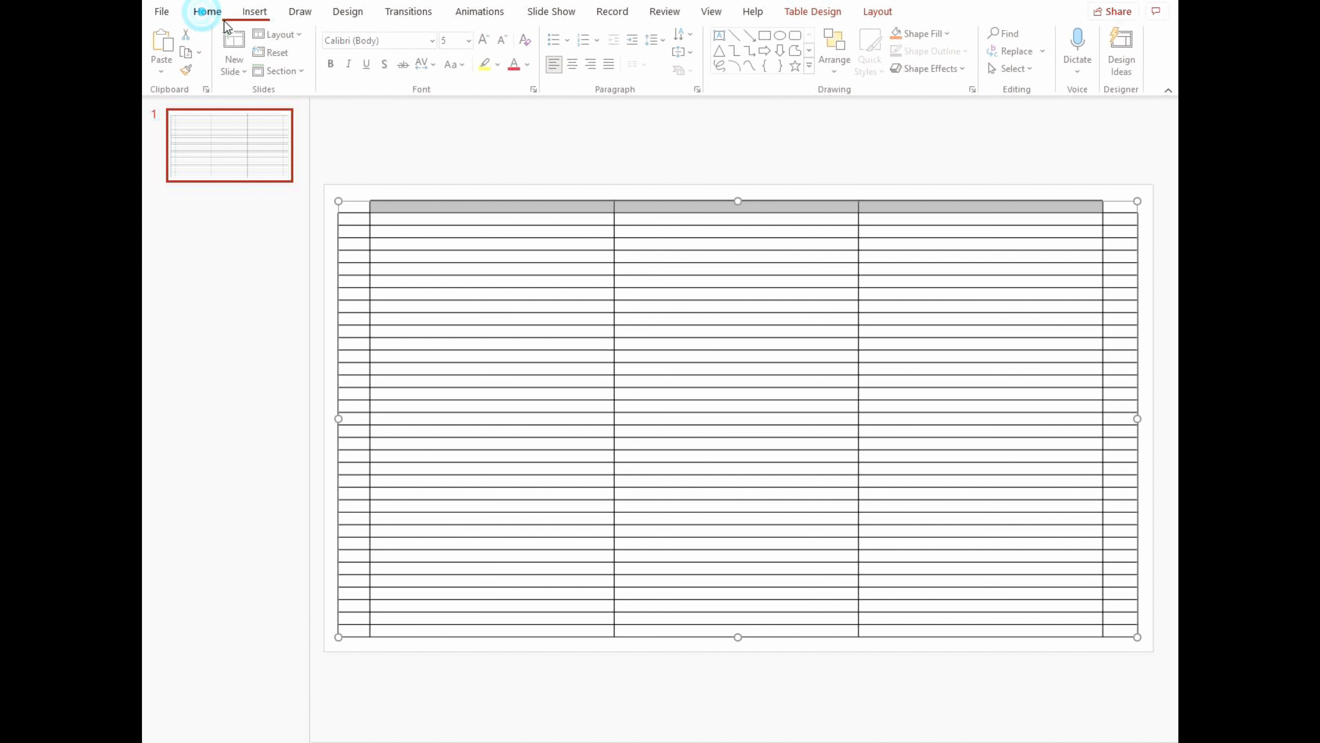
left_click(573, 65)
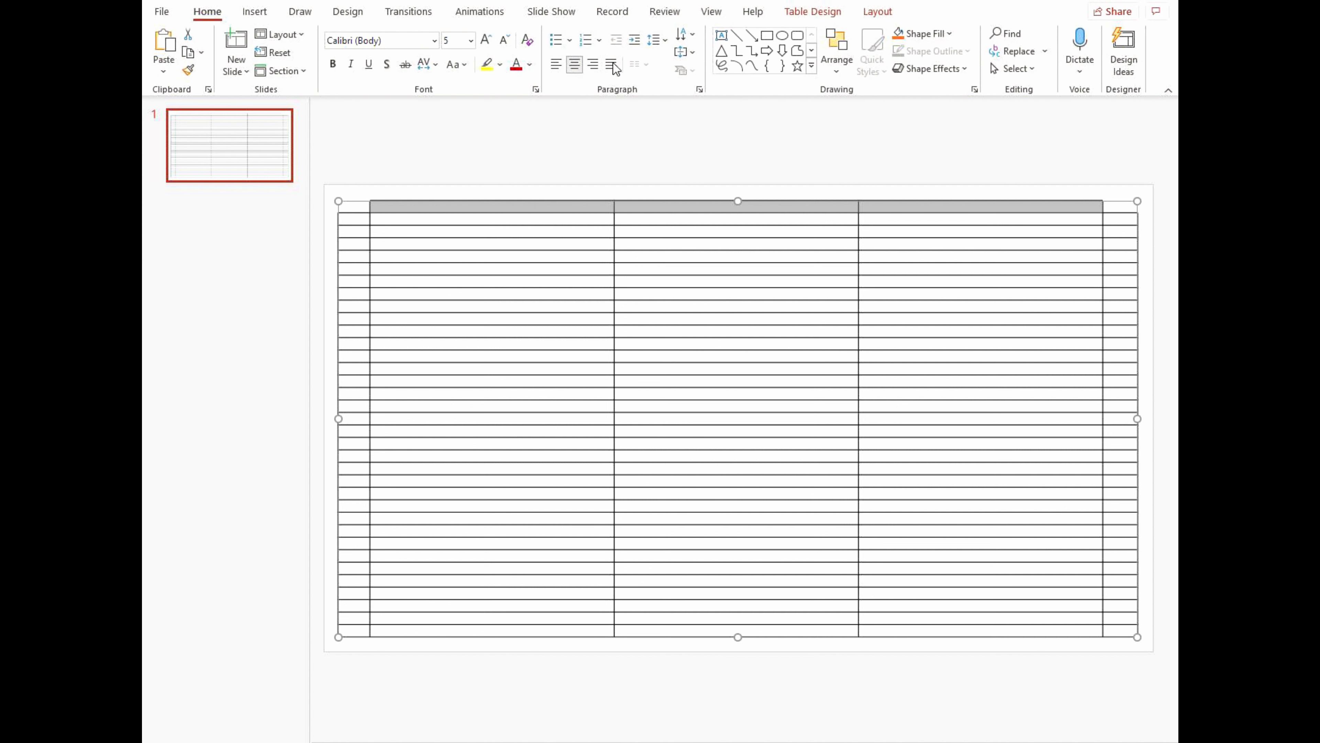
left_click(686, 52)
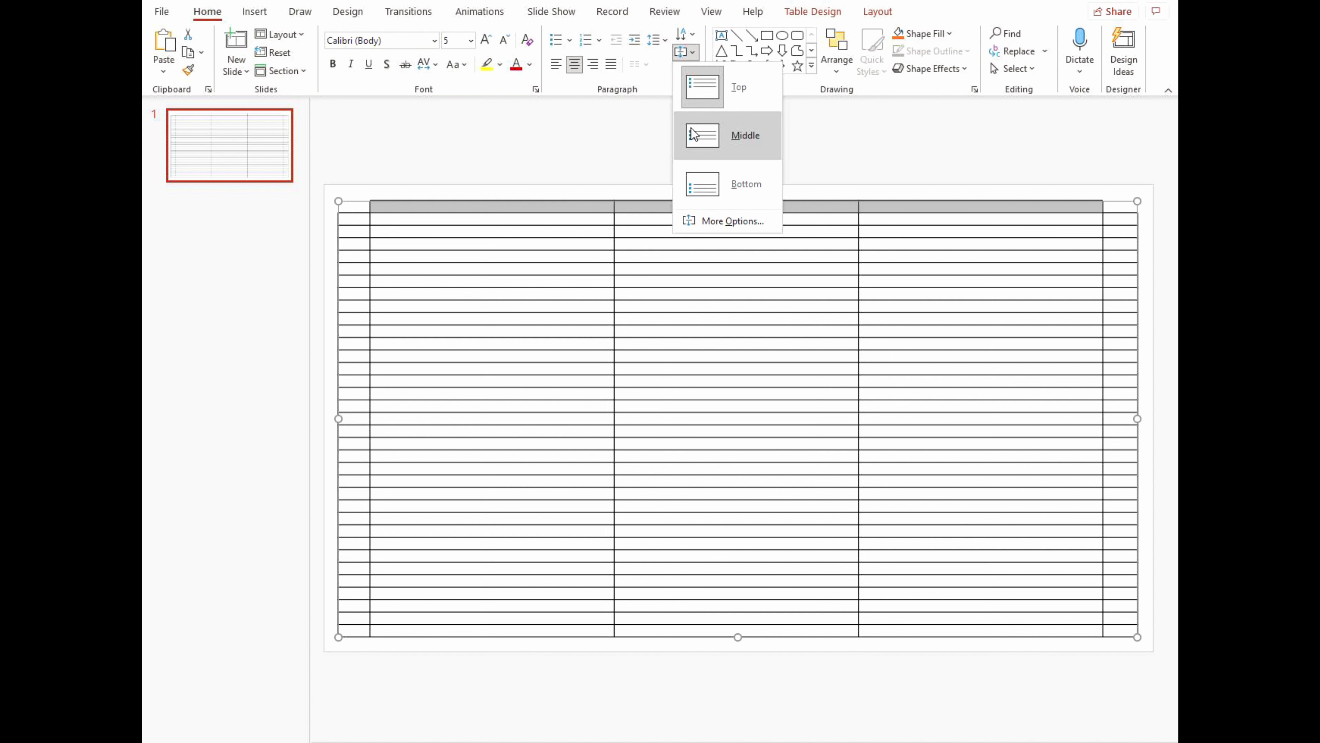
left_click(687, 136)
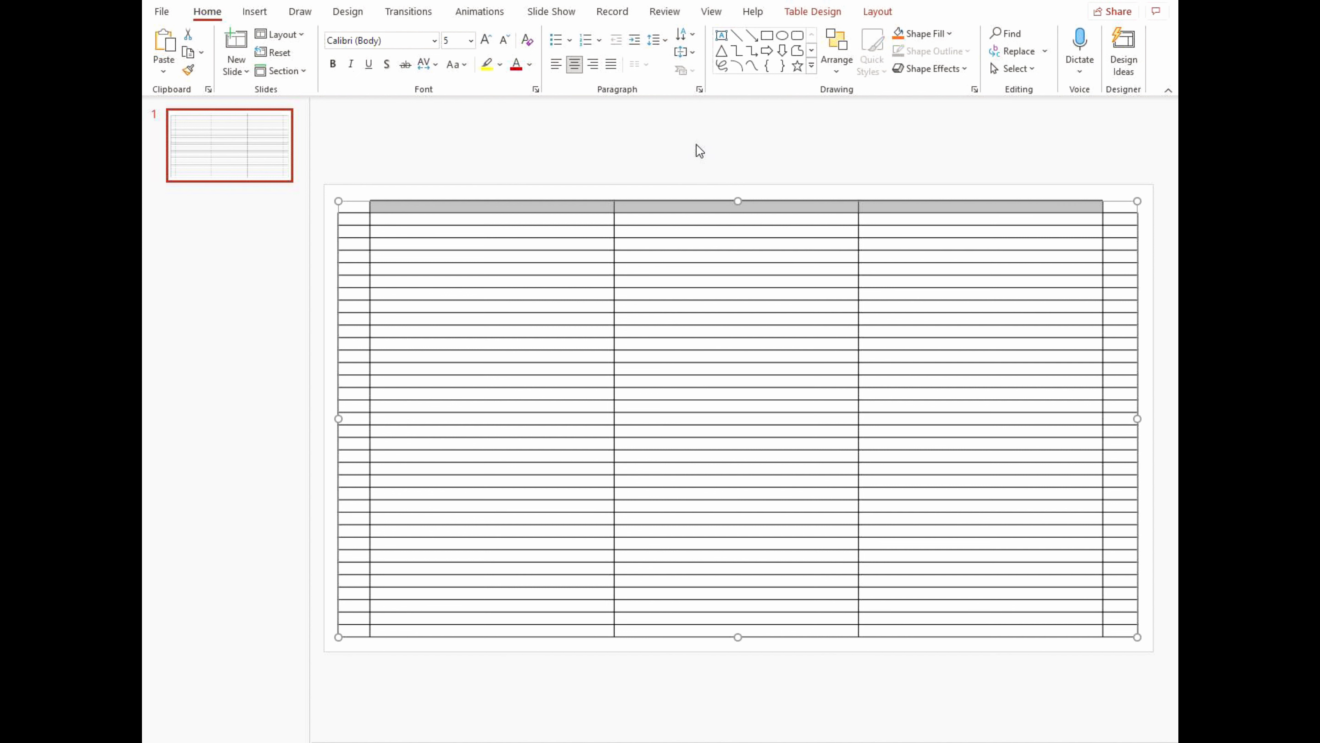
left_click(470, 40)
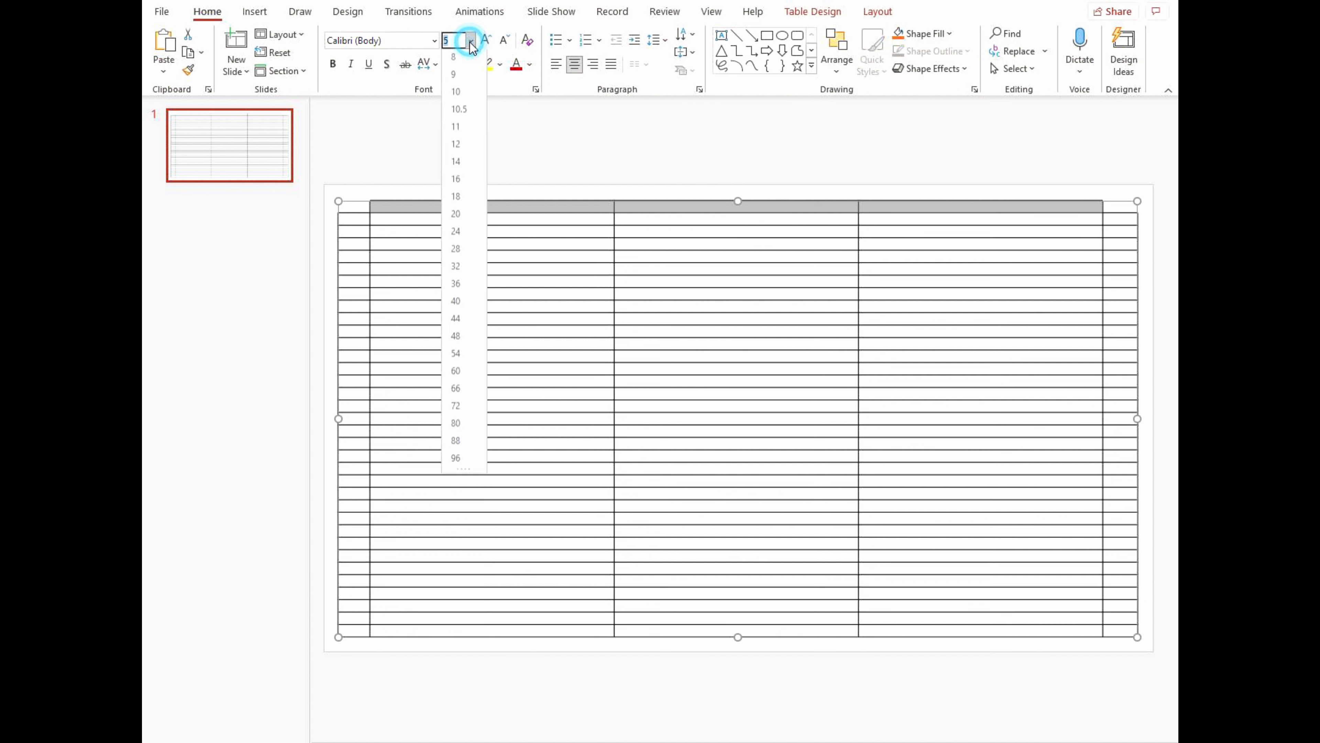
left_click(456, 94)
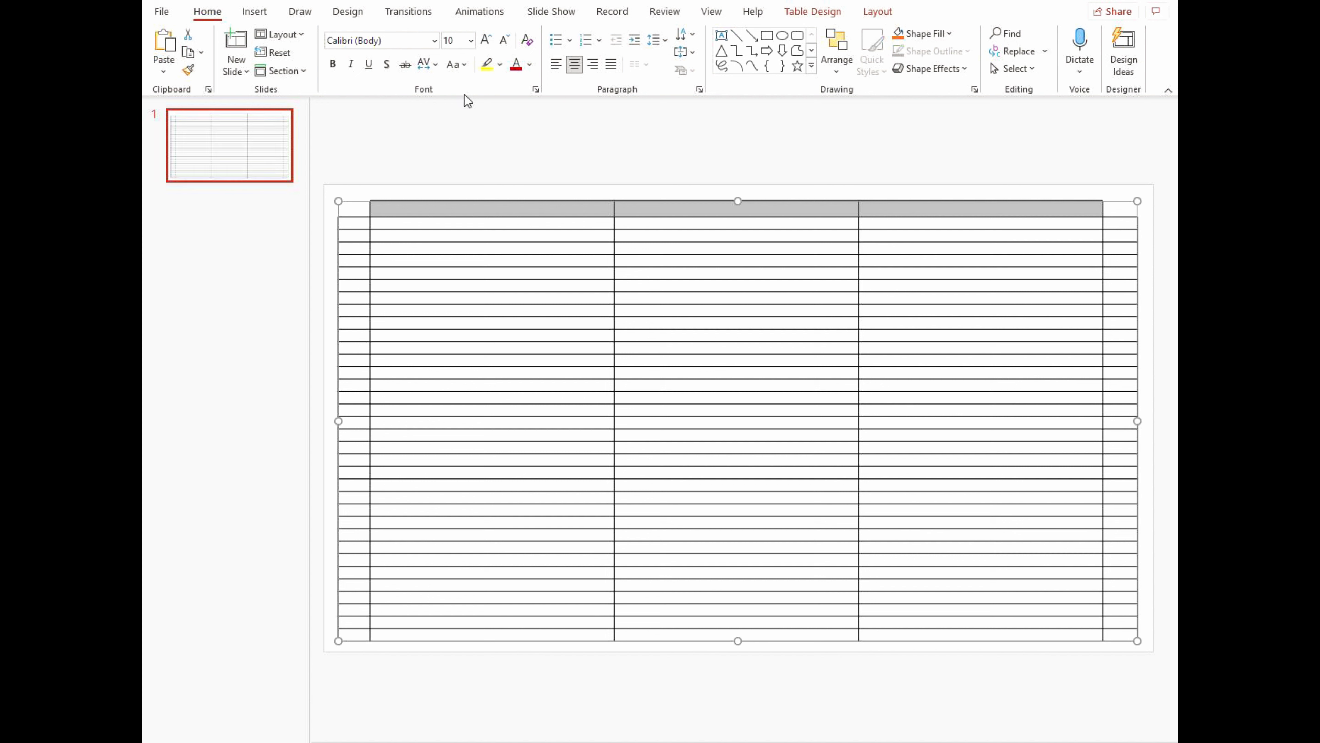
Step: Type JAN into the first month header cell
left_click(515, 210)
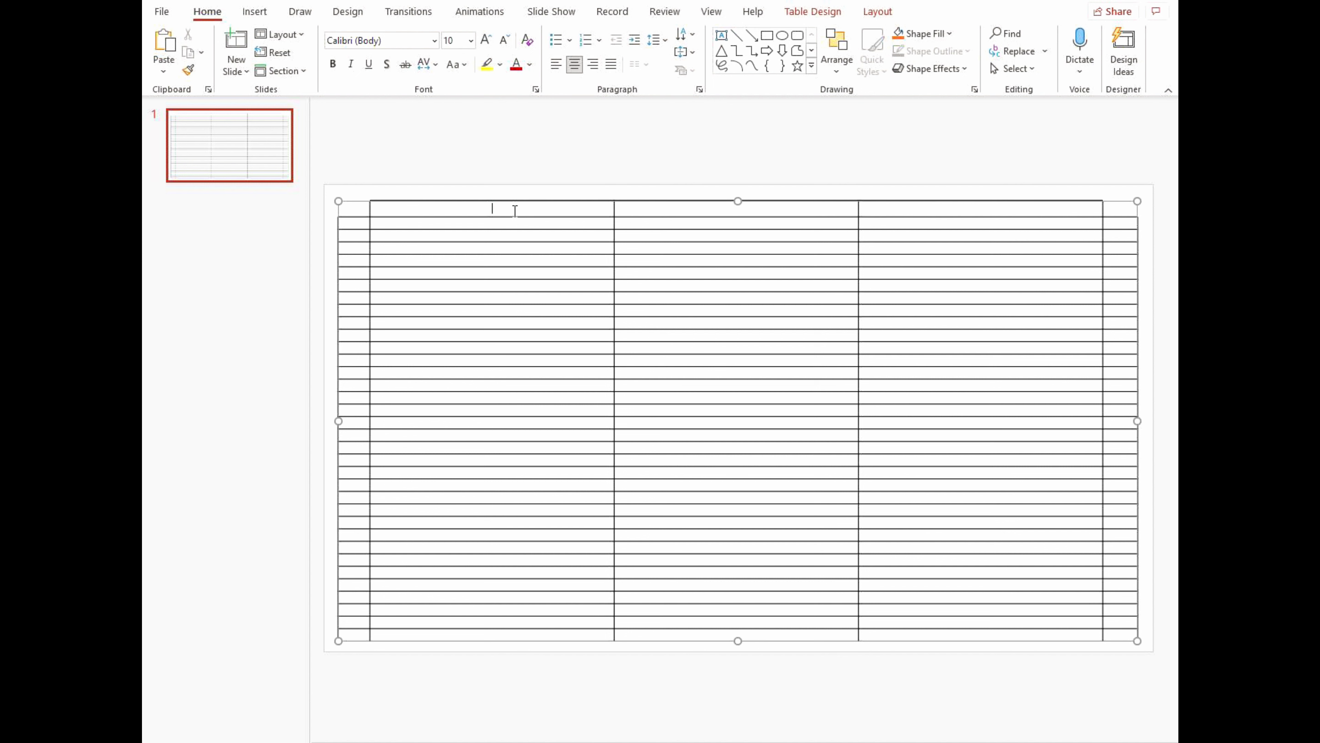
type("JE")
key("BackSpace")
type("AN")
key("BackSpace")
key("BackSpace")
type("AN")
Step: Enter FEB and MAR in the next headers and begin the first column's entries
left_click(736, 208)
type("FEB")
type("MAR")
left_click(357, 224)
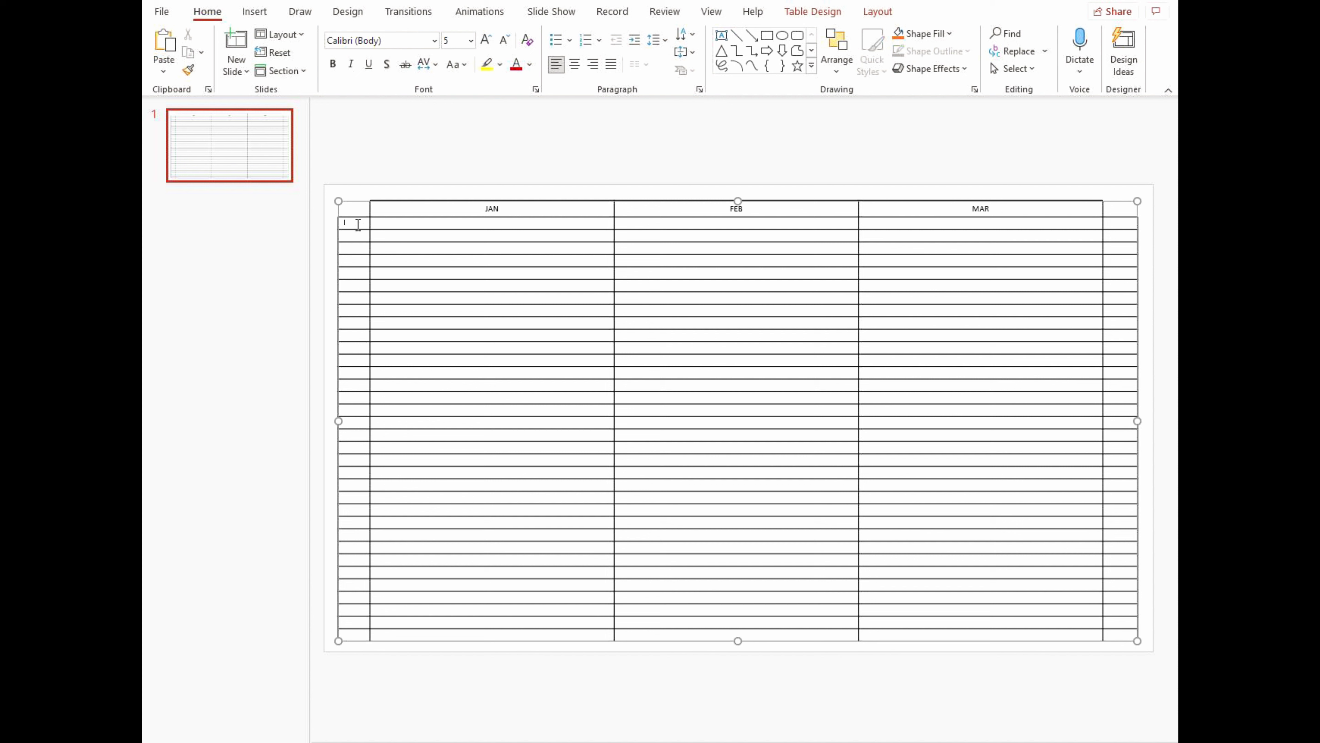
type("1")
Step: Centre the weekday labels in the first column, then select the SA and SU rows through MAR
left_click_drag(354, 227, 354, 645)
left_click(573, 64)
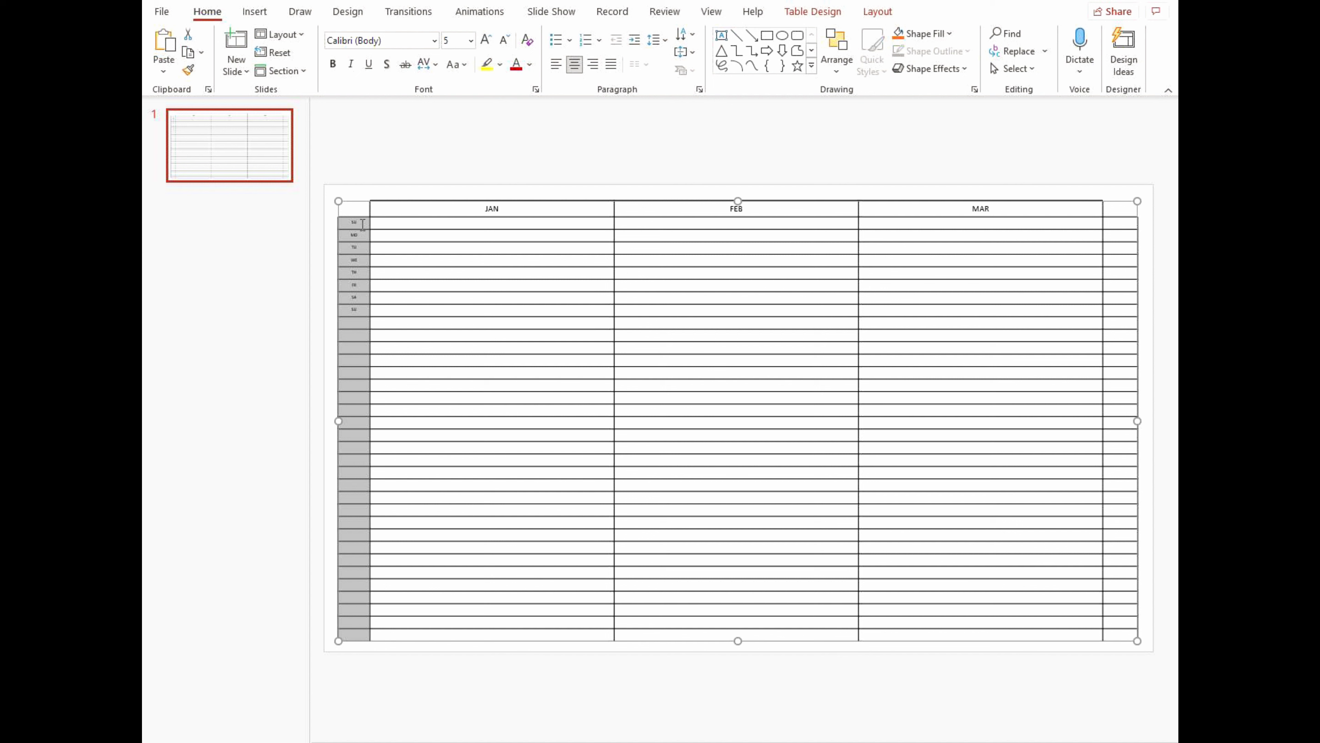
left_click_drag(363, 223, 1118, 222)
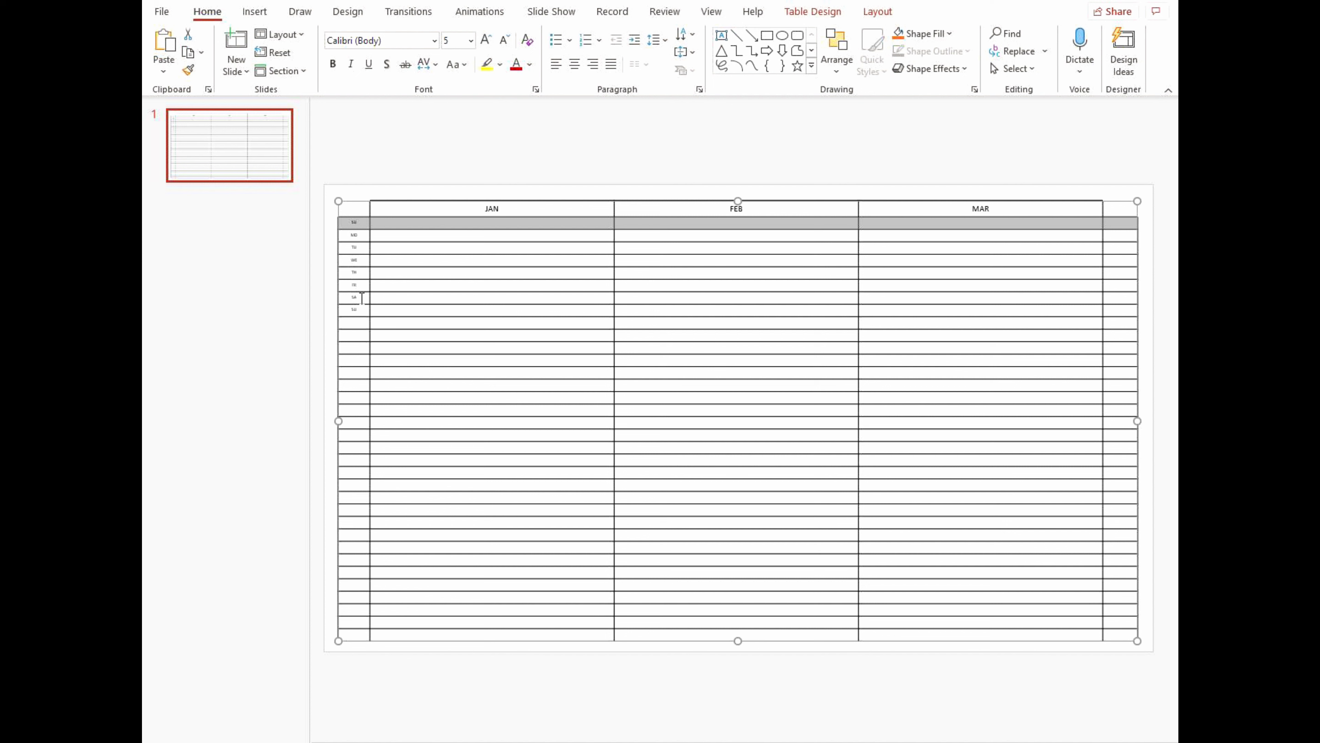
left_click_drag(361, 297, 1121, 308)
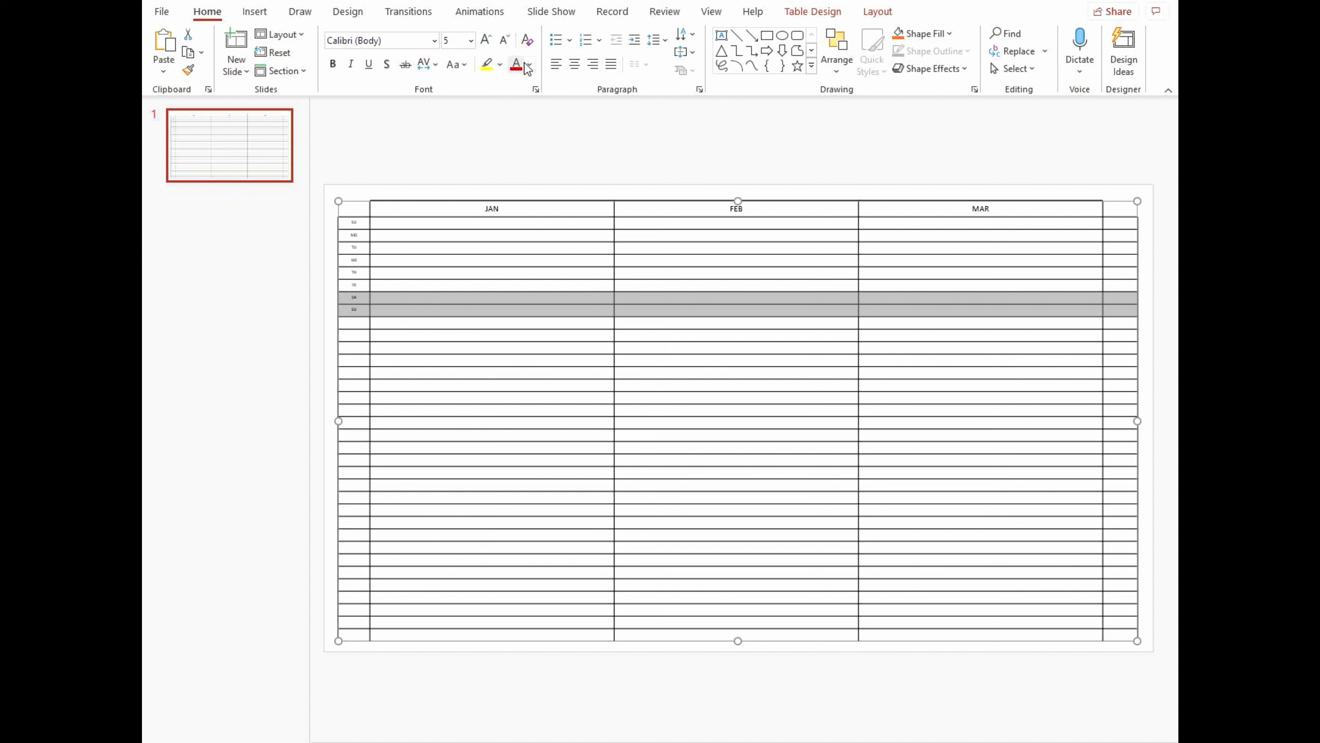
Step: Fill the selected SA and SU weekend rows with a light tan shading
left_click(831, 13)
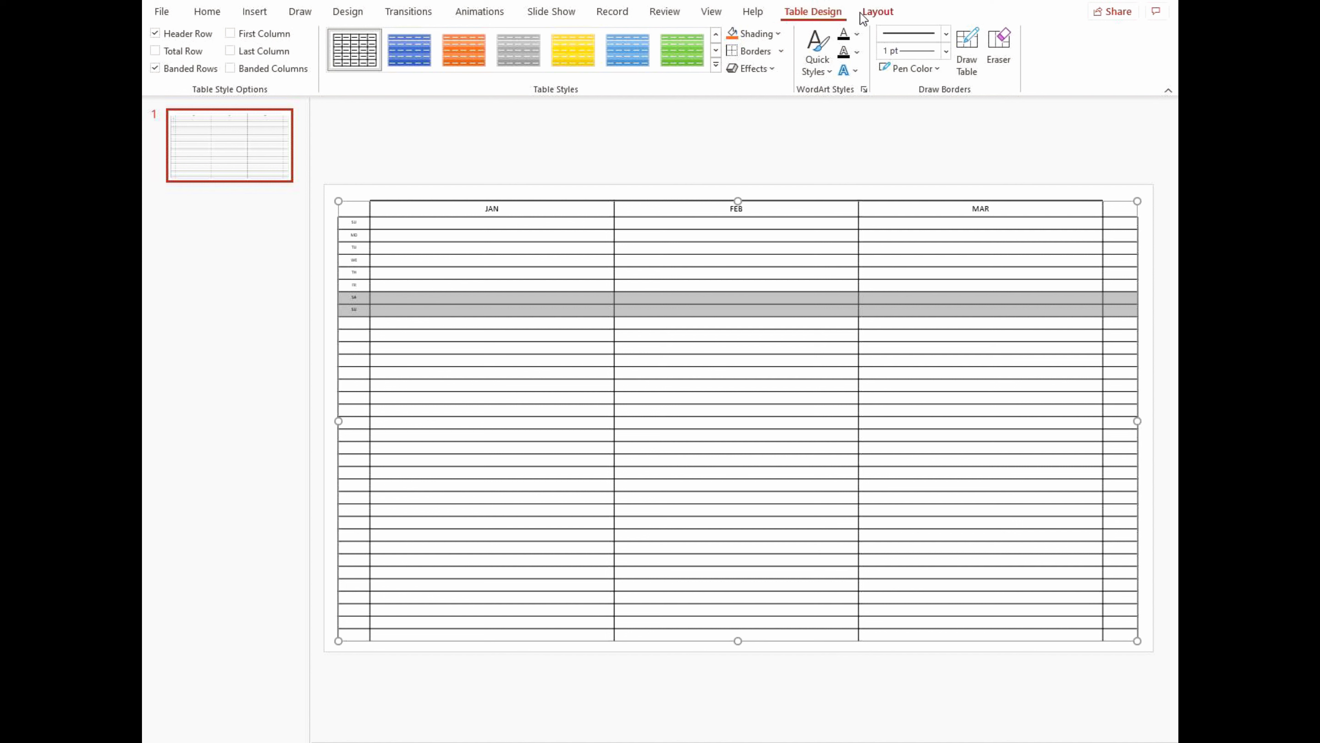
left_click(877, 12)
left_click(821, 16)
left_click(777, 34)
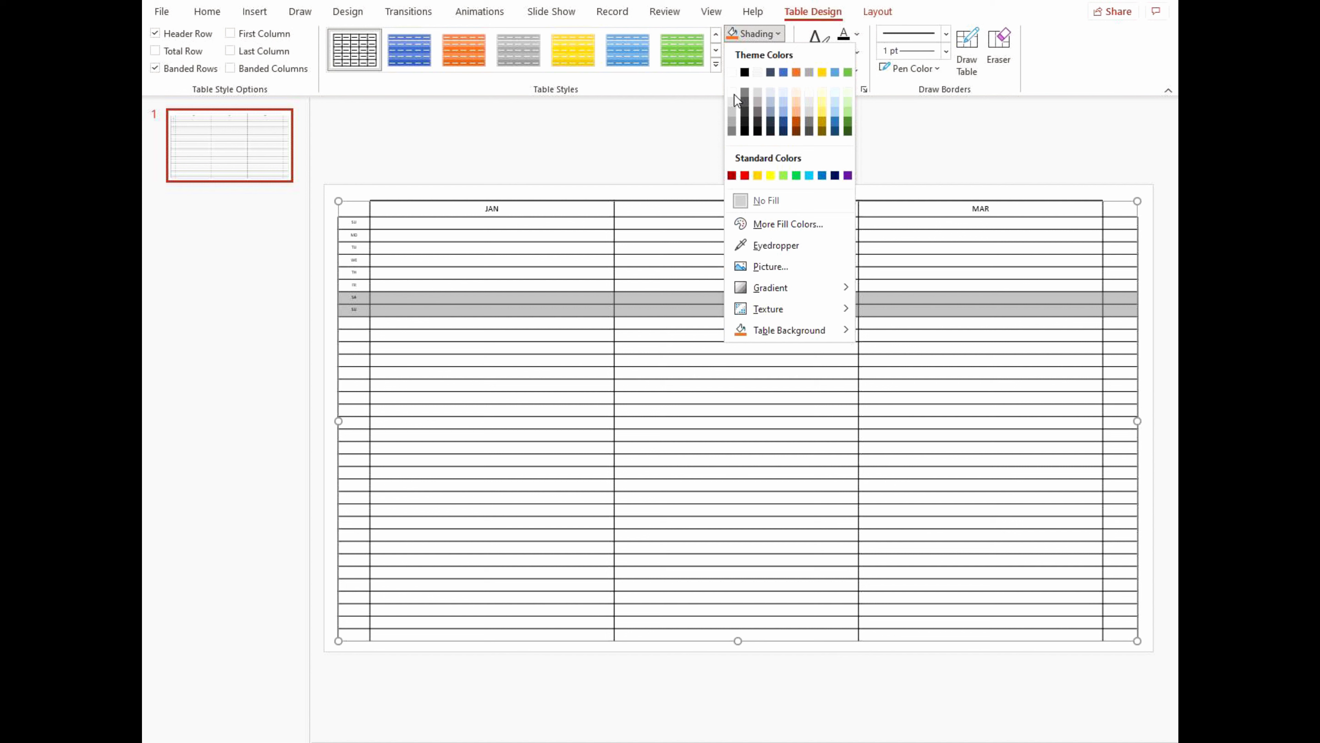
left_click(799, 93)
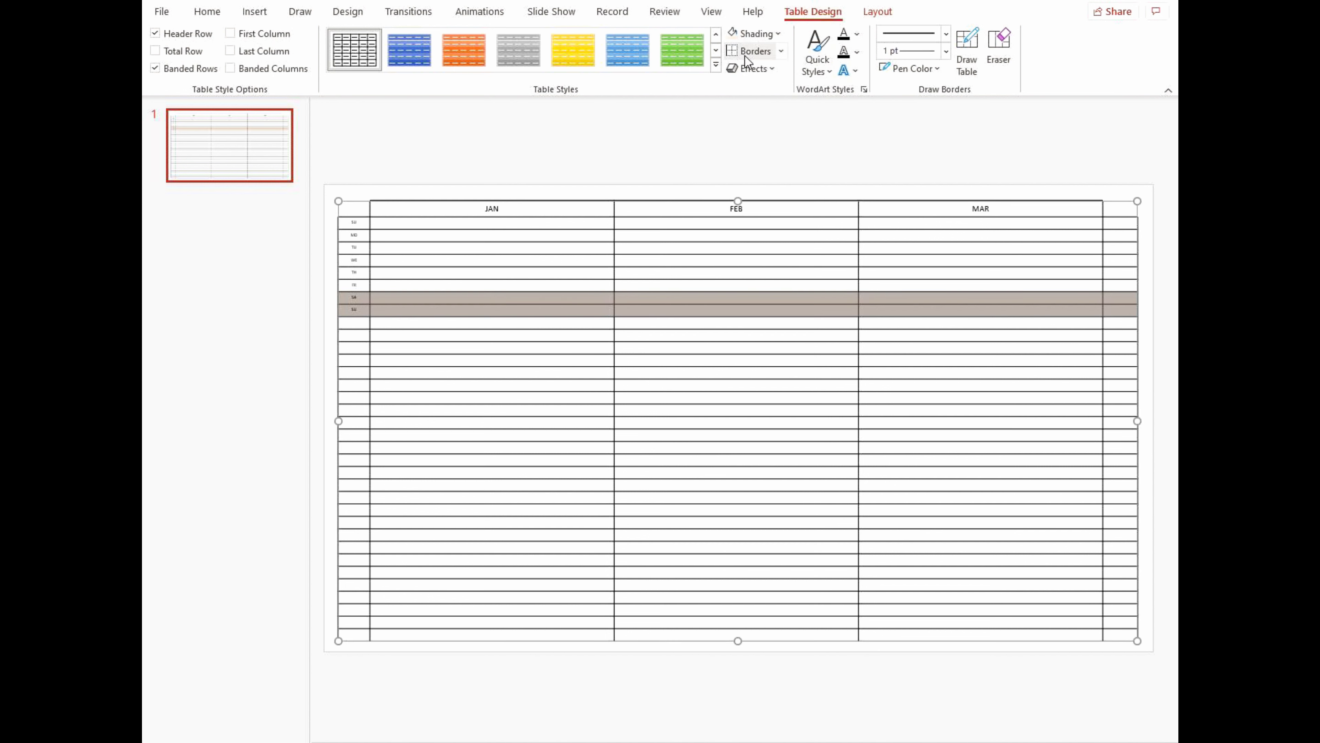
Step: Reselect the calendar table and adjust the header row height slightly
left_click(301, 292)
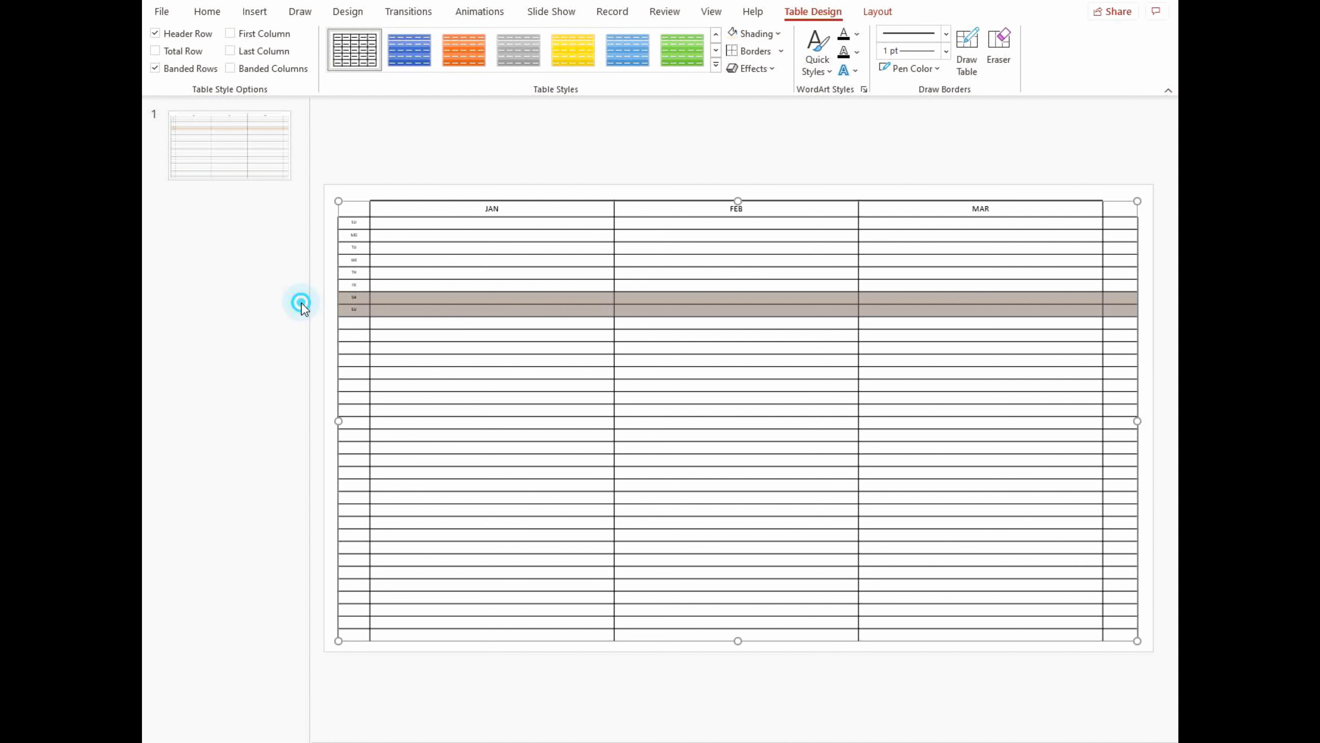
left_click(354, 223)
left_click_drag(481, 222, 481, 218)
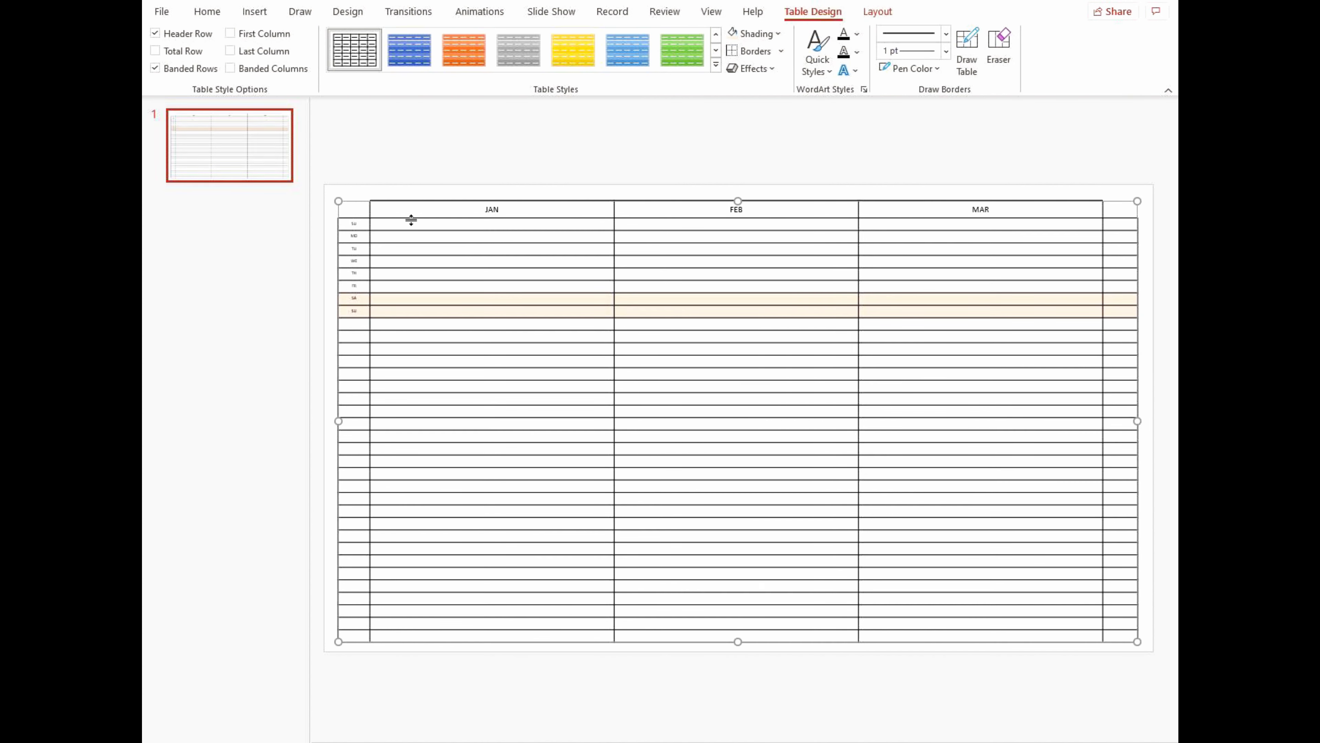
Step: Shrink the header row slightly, then shade the whole first SU row in tan
left_click(358, 218)
left_click_drag(358, 218, 358, 214)
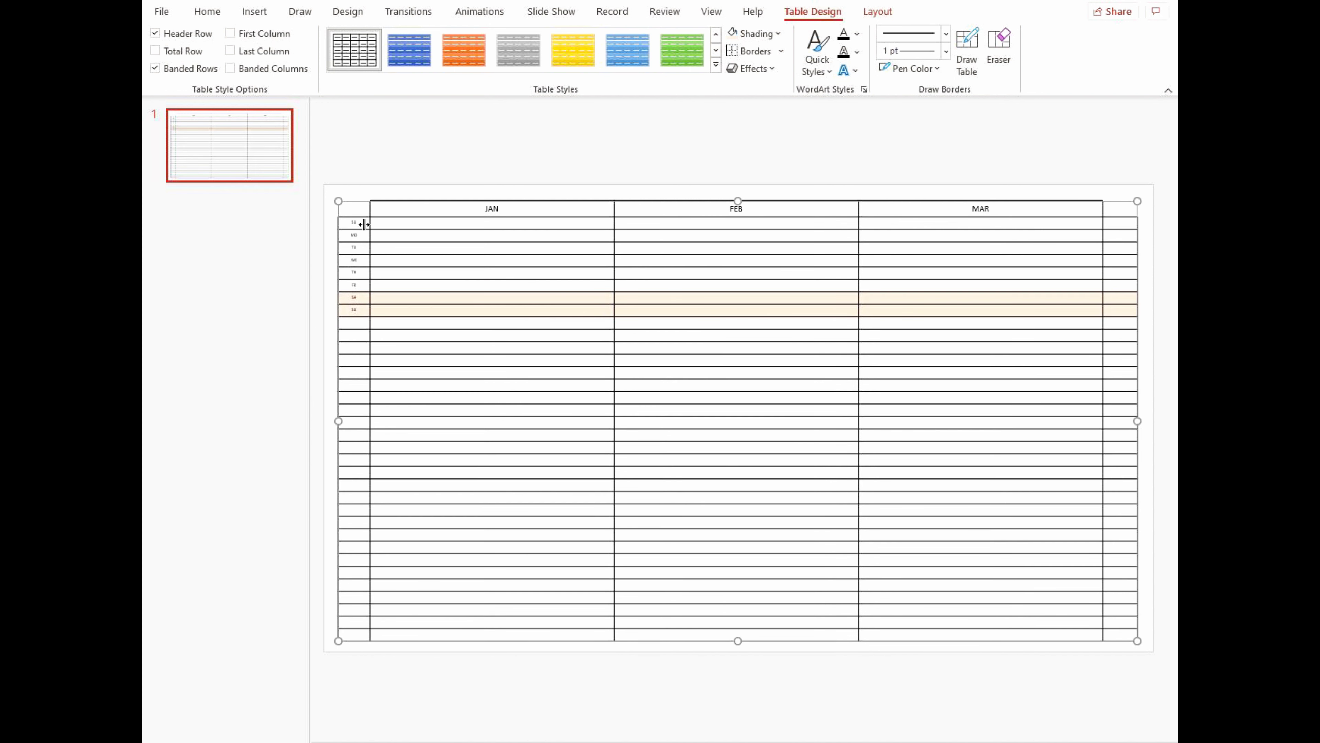
left_click(341, 223)
left_click(1115, 224)
left_click_drag(1116, 223, 345, 222)
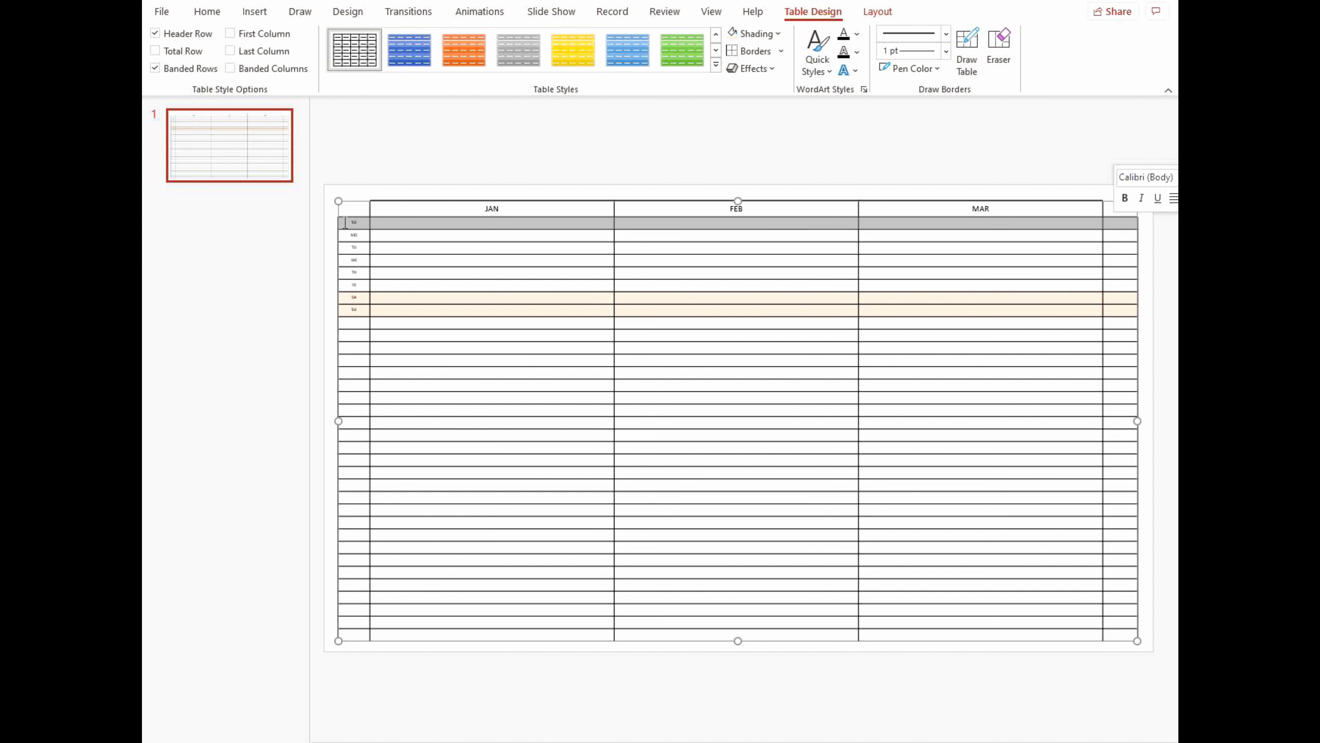
left_click(732, 36)
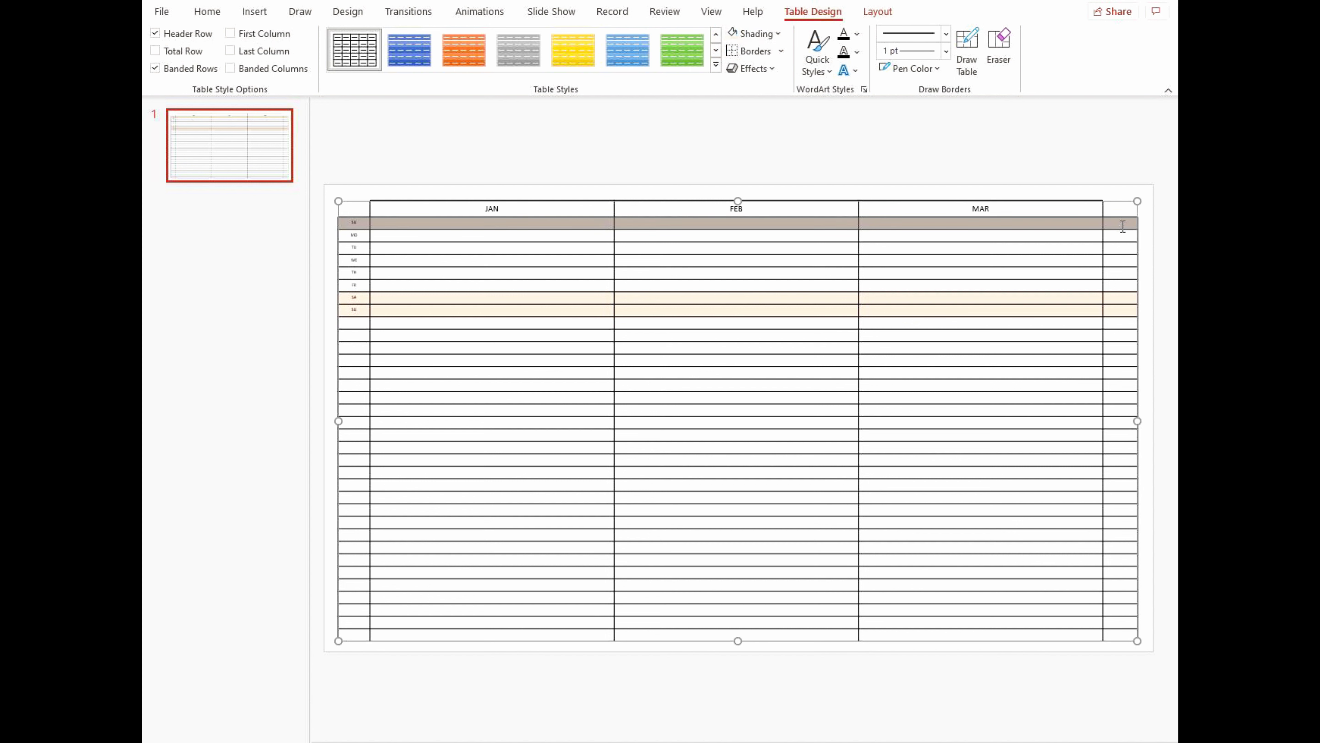
Step: Centre the rightmost column's cells horizontally and vertically for the weekday abbreviations
left_click_drag(1128, 228, 1129, 634)
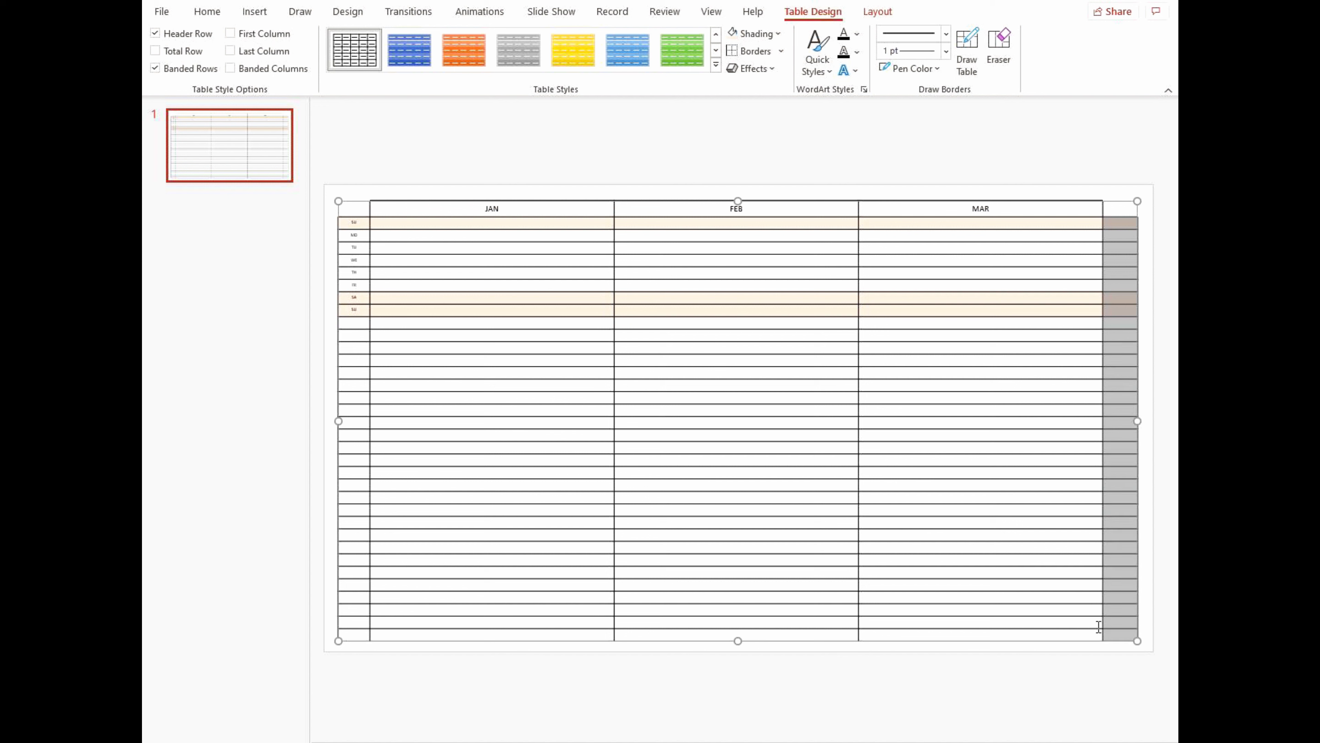
left_click(208, 12)
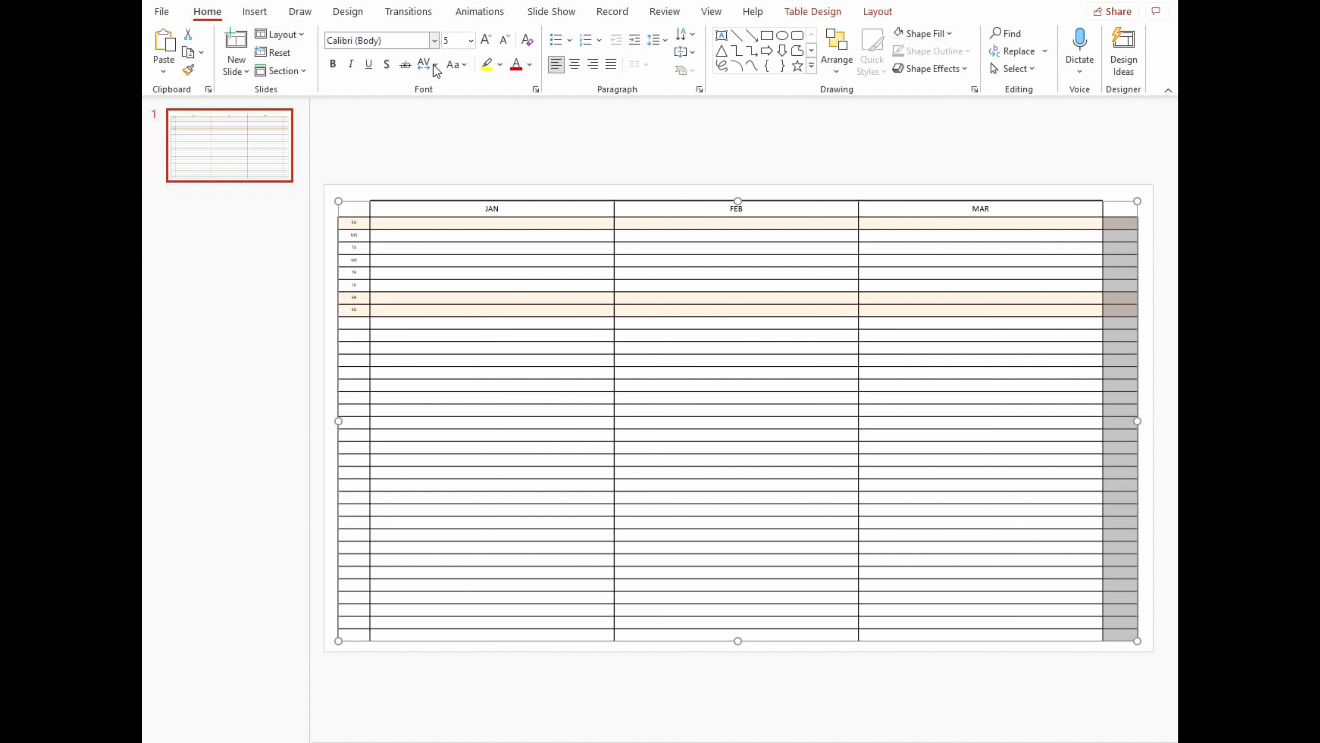
left_click(574, 64)
left_click(694, 53)
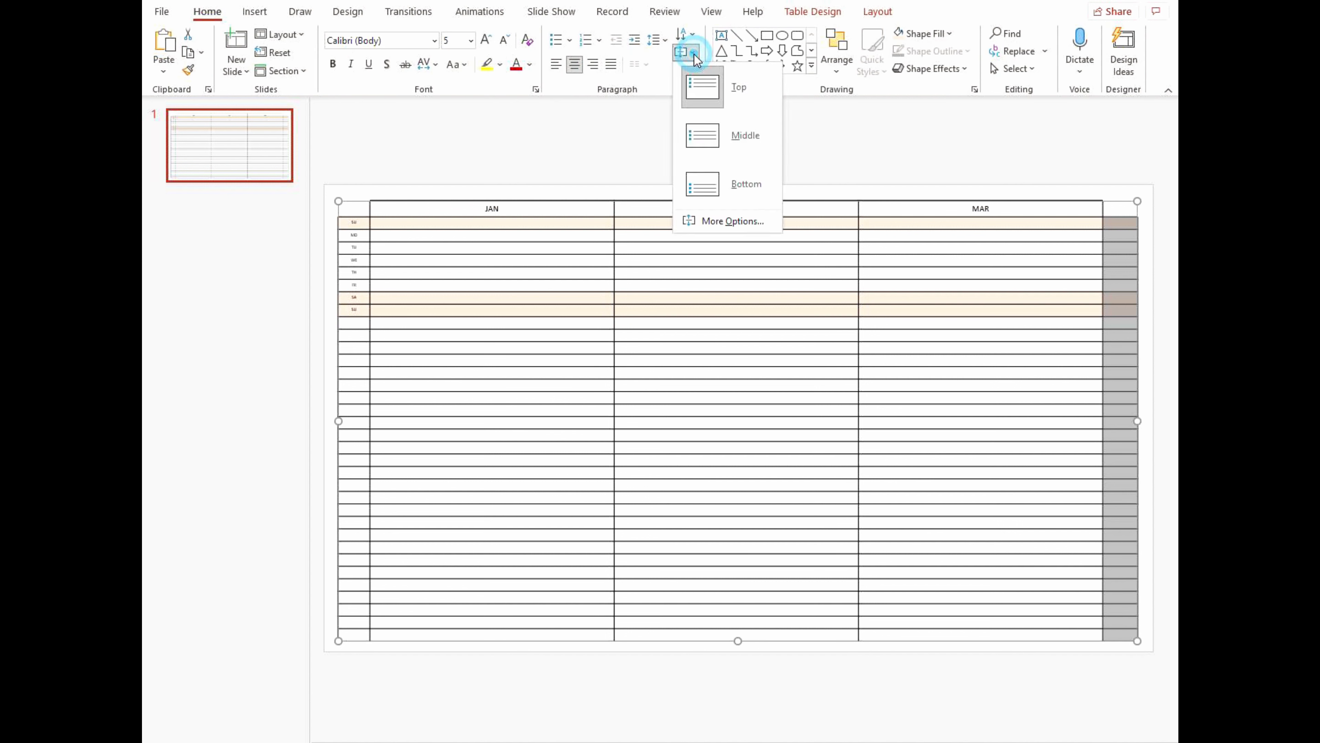
left_click(705, 132)
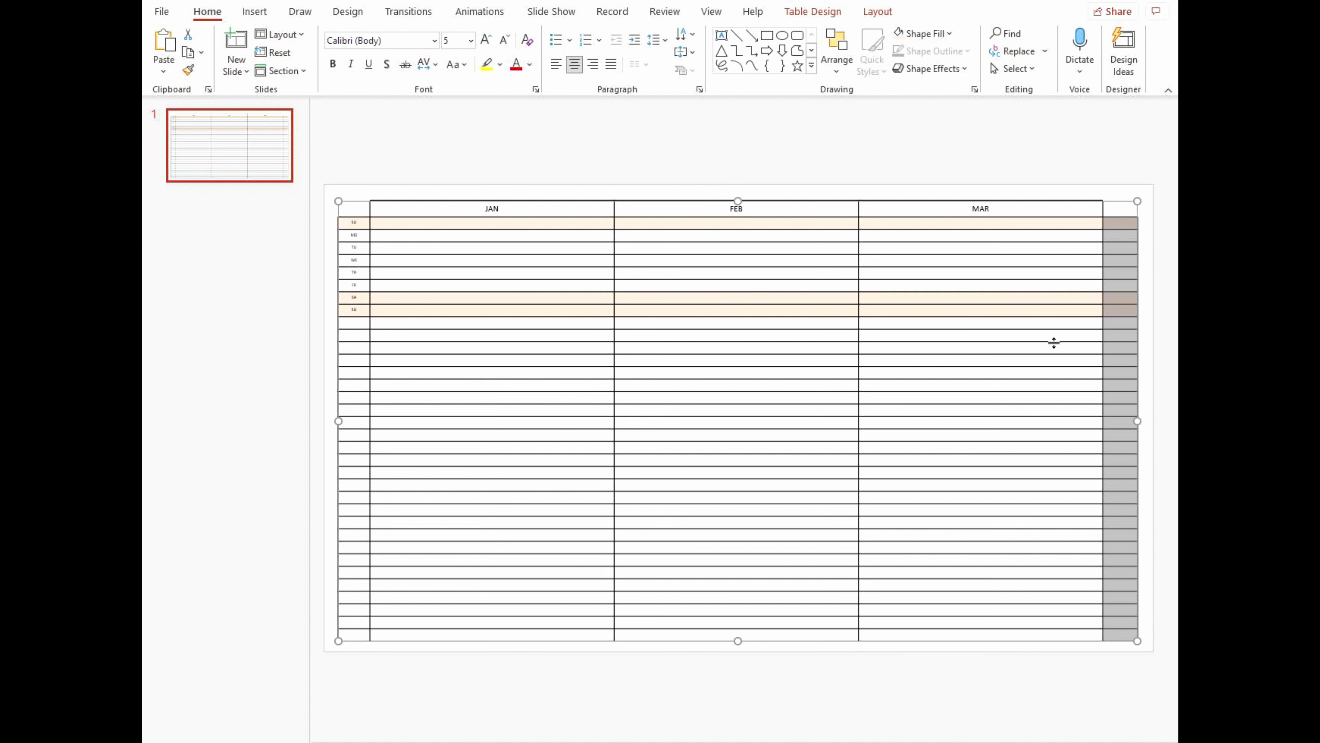
left_click(1122, 223)
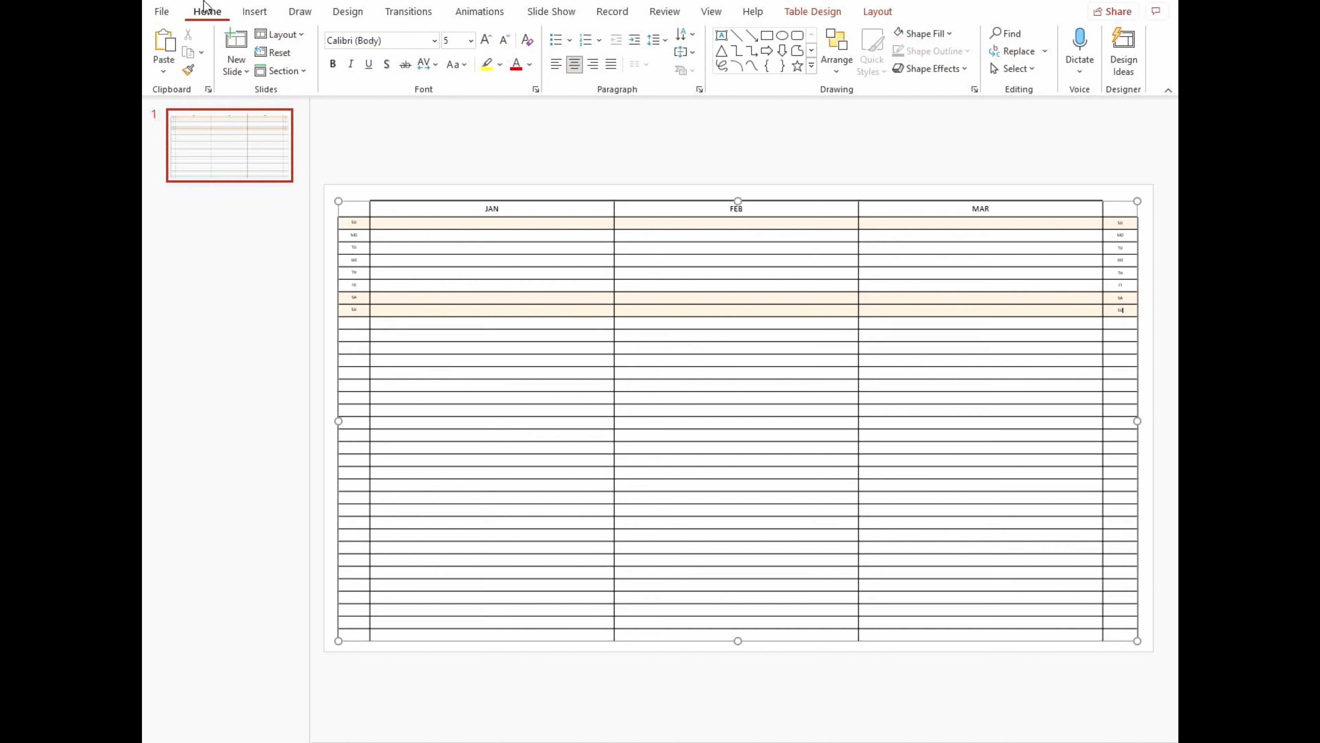
Step: Add a blank slide with an 8-column, 7-row table in the plain Table Grid style
left_click(235, 69)
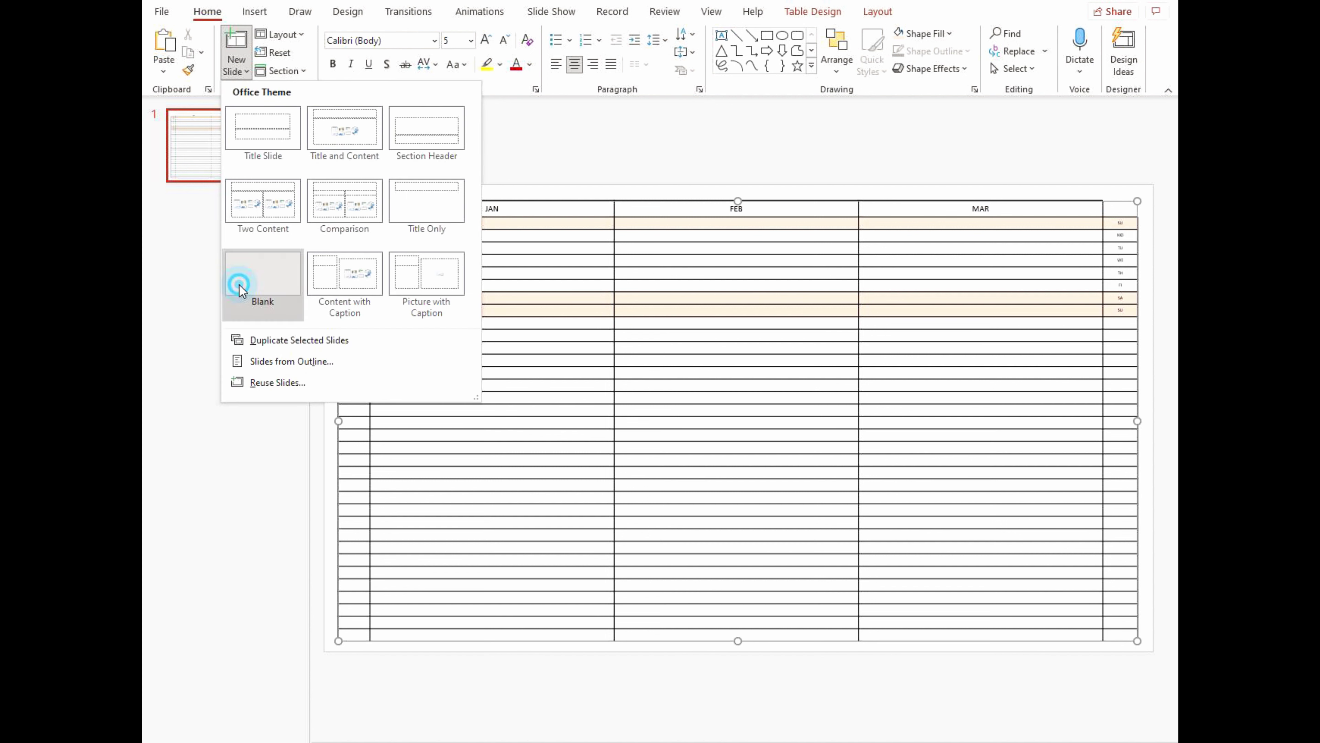
left_click(236, 281)
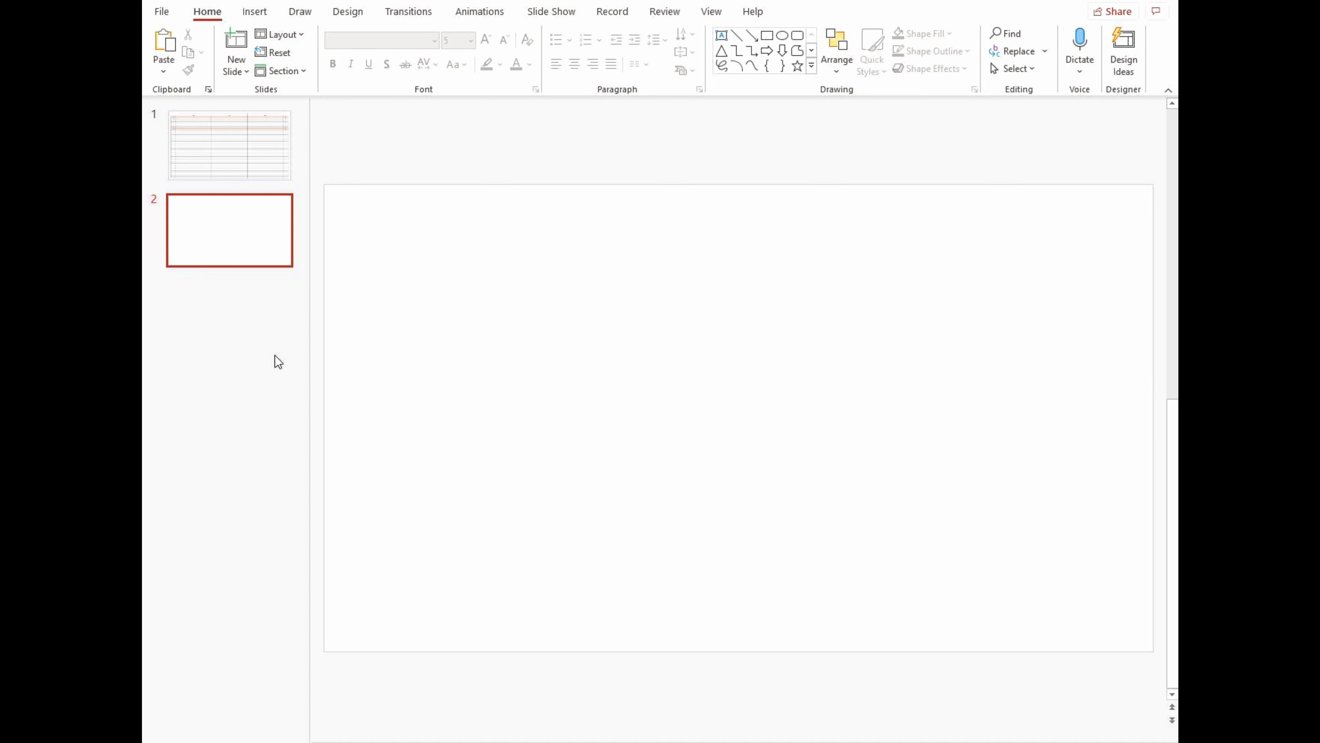
left_click(252, 12)
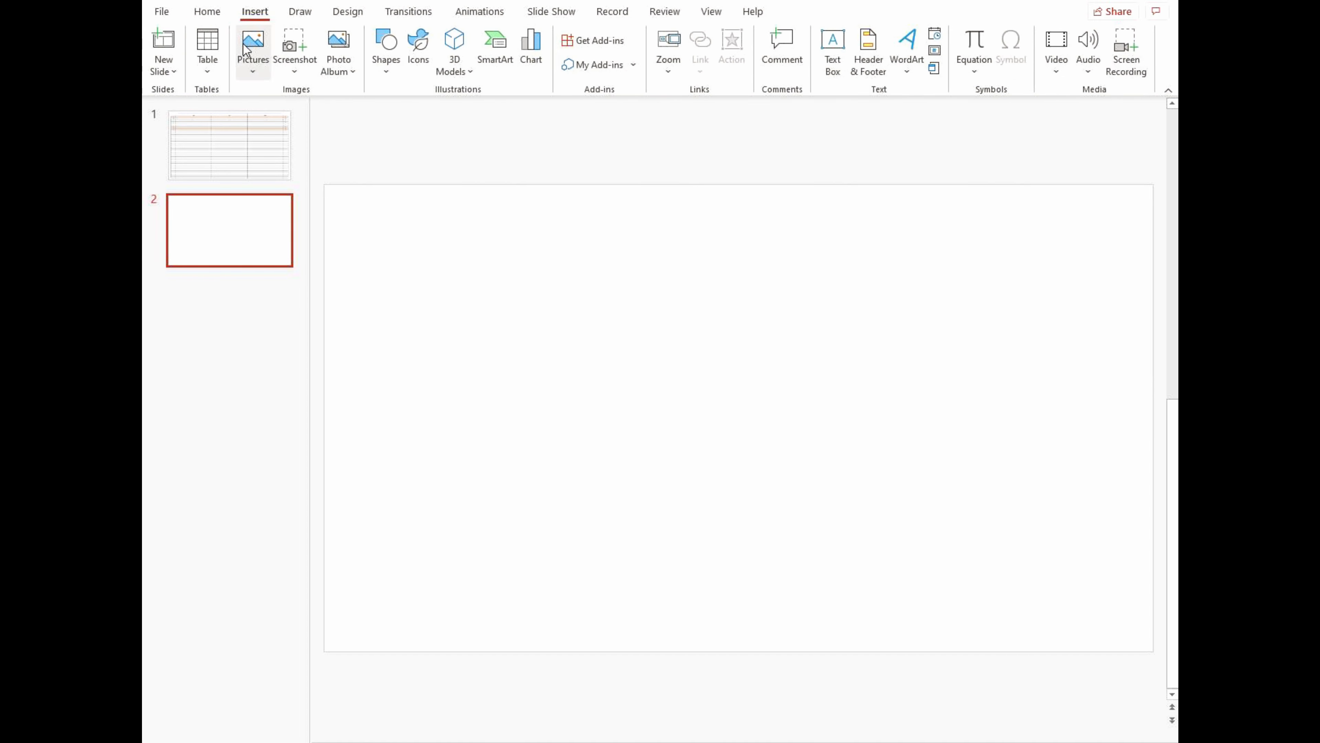
left_click(203, 59)
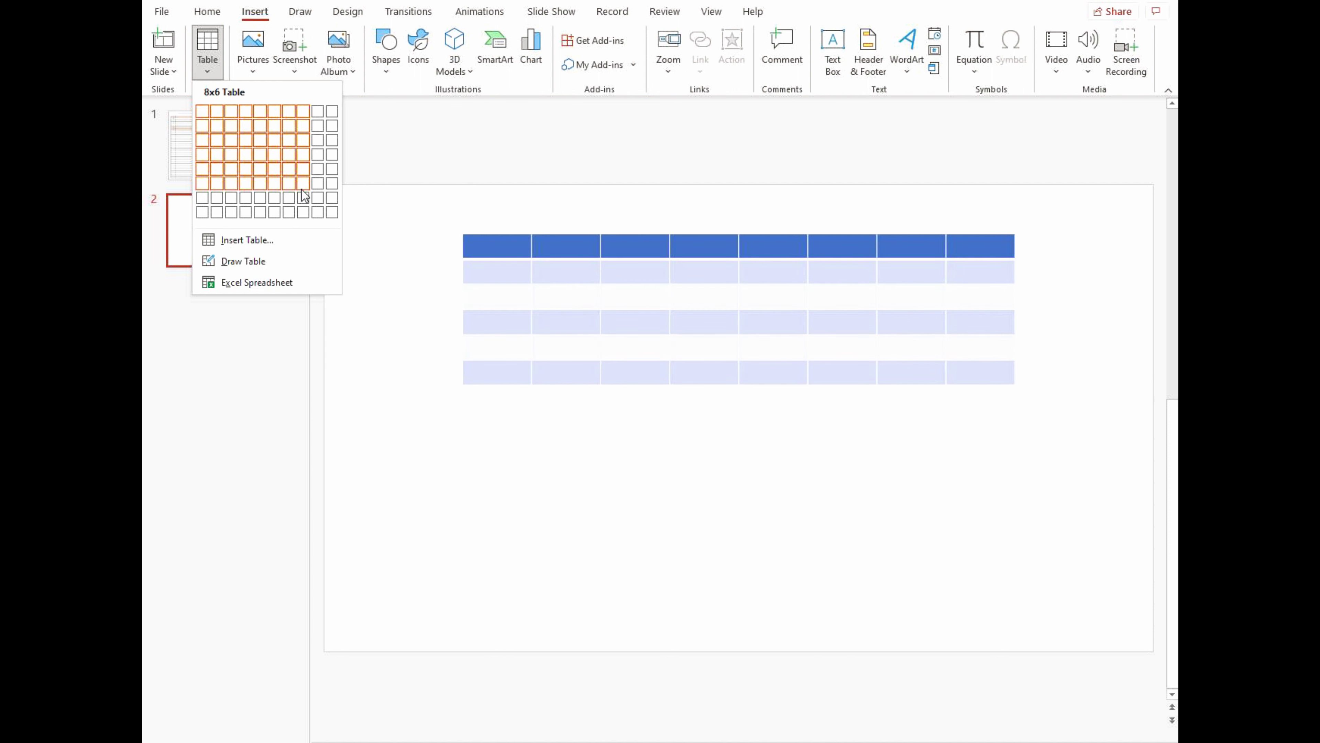
left_click(304, 198)
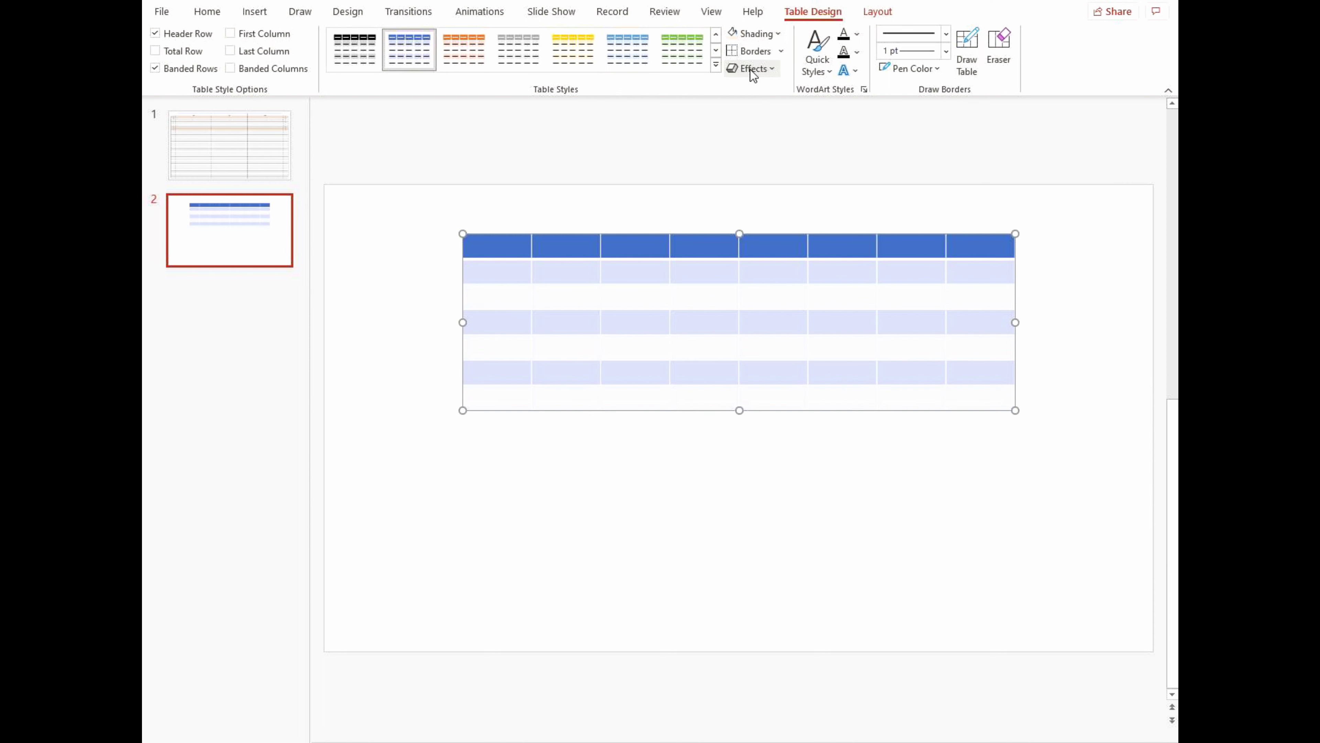
left_click(715, 65)
left_click(361, 132)
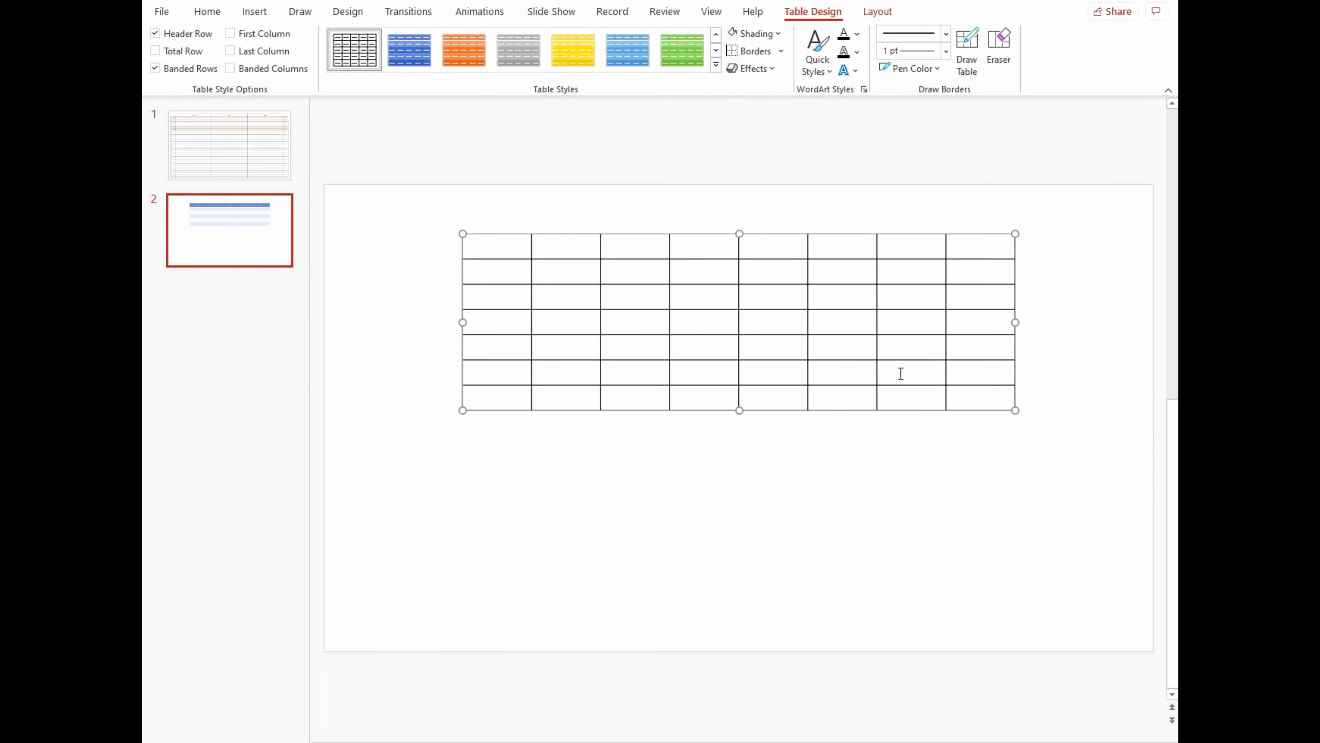
Step: Set the font size of every cell in the new table to 5
left_click(492, 244)
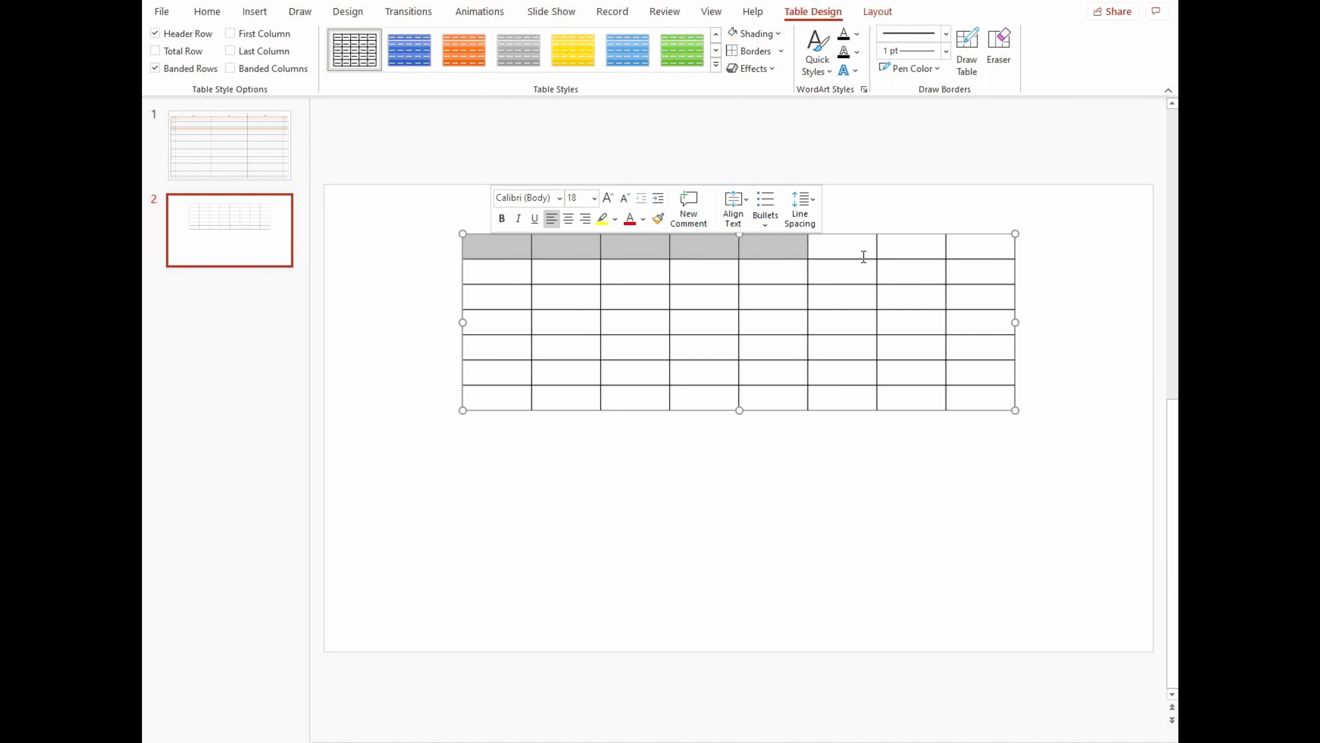
left_click_drag(492, 244, 987, 404)
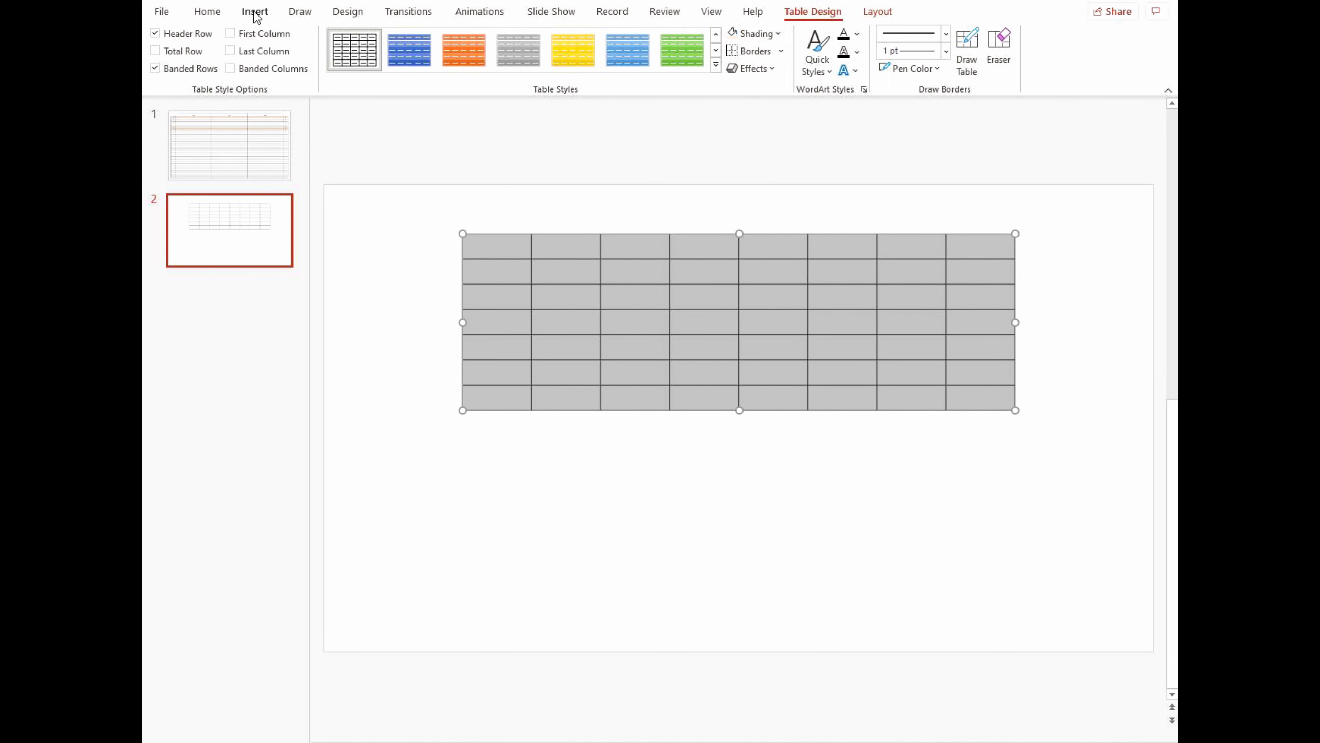
left_click(207, 11)
left_click(460, 39)
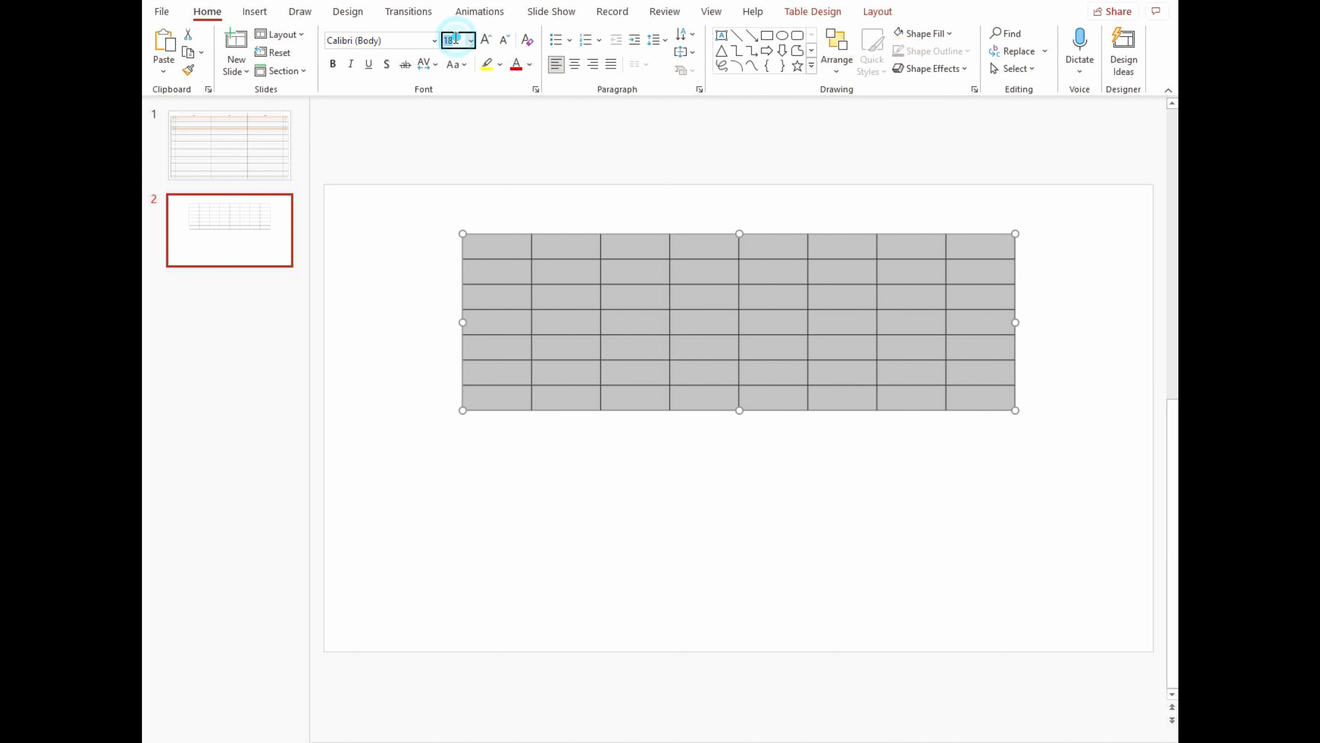
type("5")
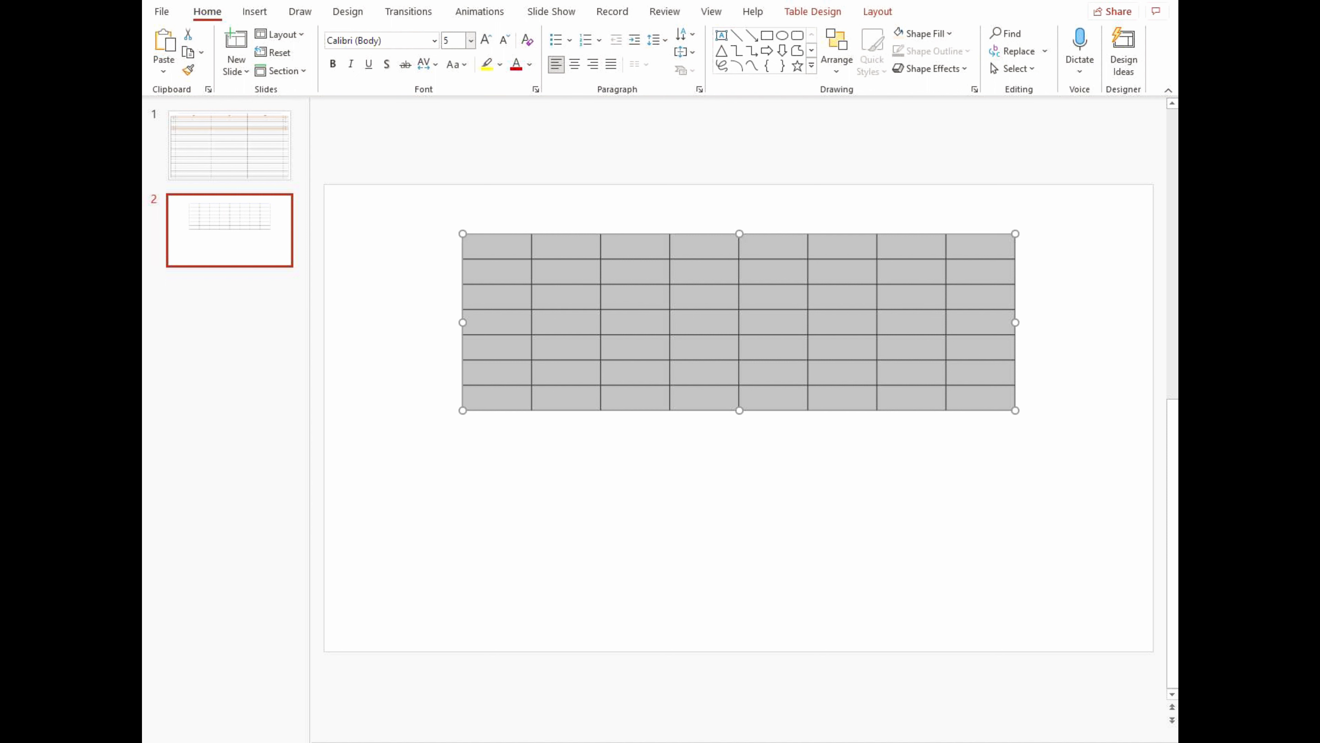
Step: Shrink the table to a narrow grid, move it top-left, then enlarge it slightly
left_click(754, 506)
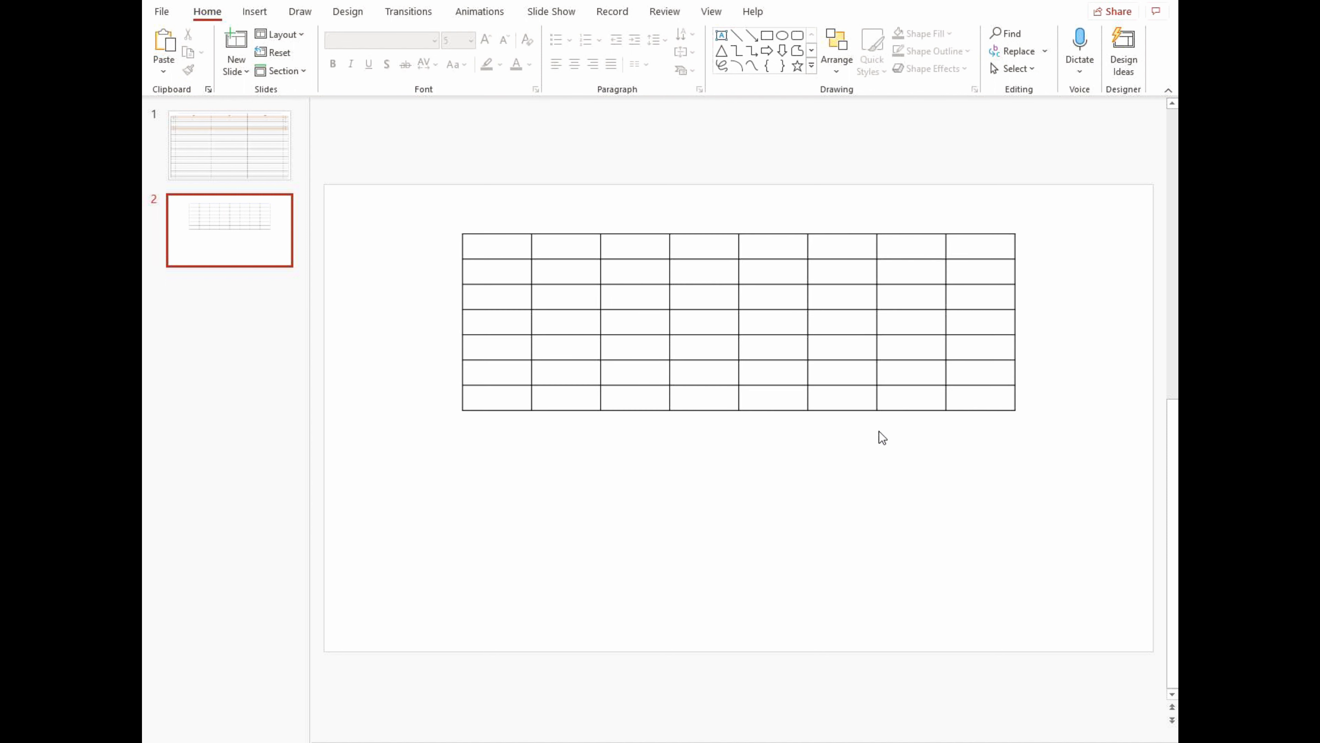
left_click(863, 281)
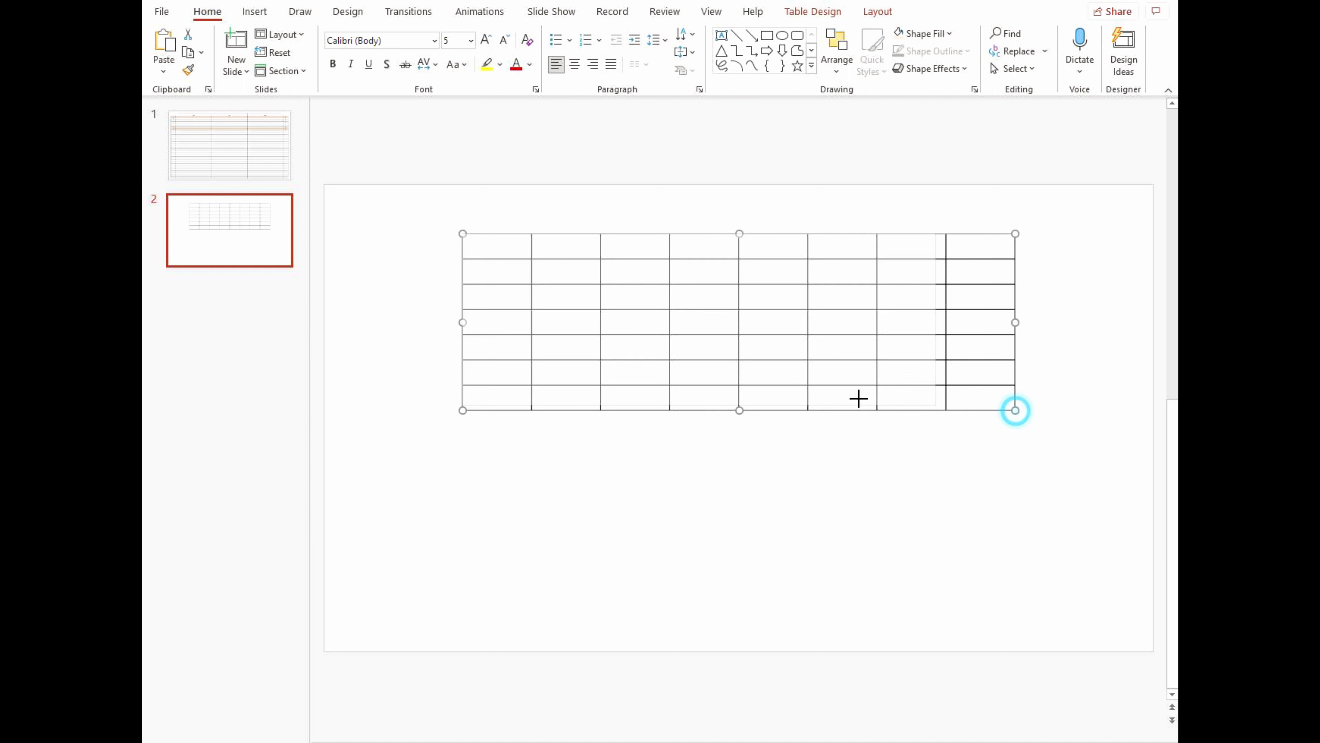
left_click_drag(1016, 411, 492, 361)
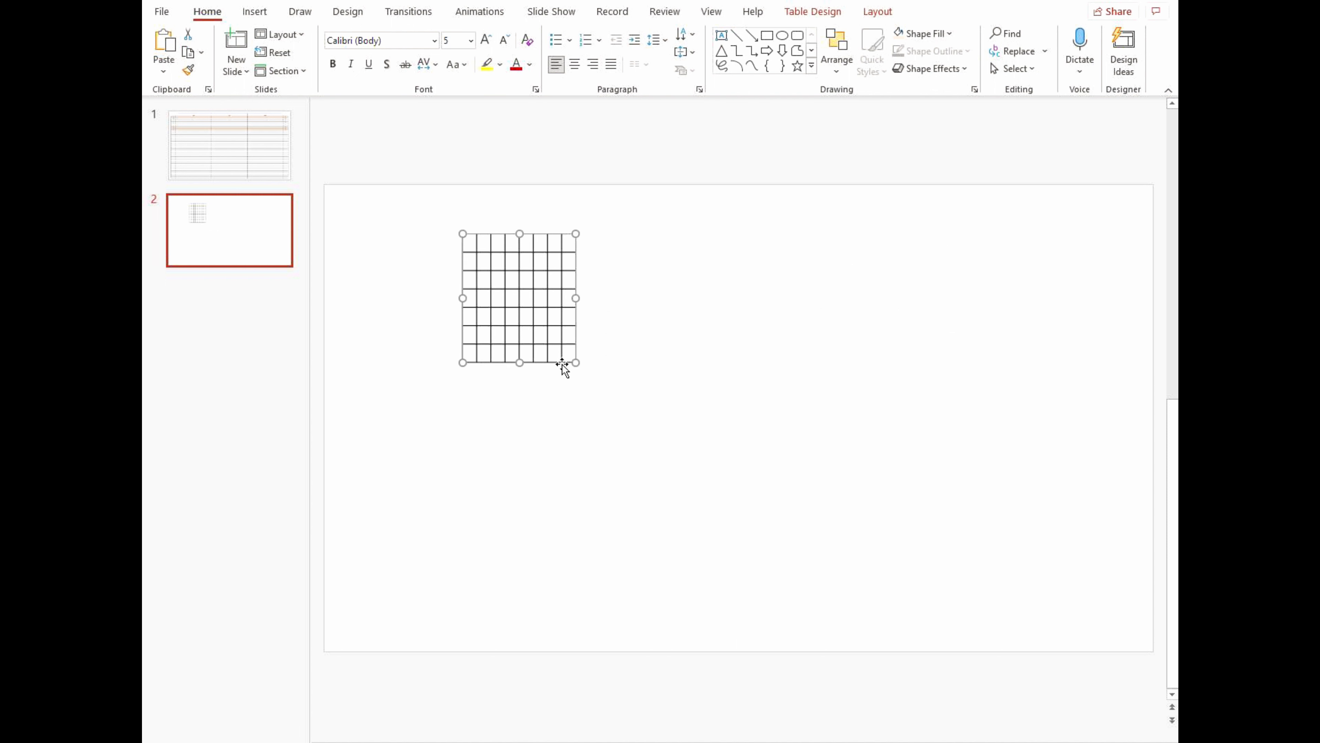
mouse_move(560, 363)
left_mouse_down()
mouse_move(456, 347)
mouse_move(439, 332)
left_mouse_up()
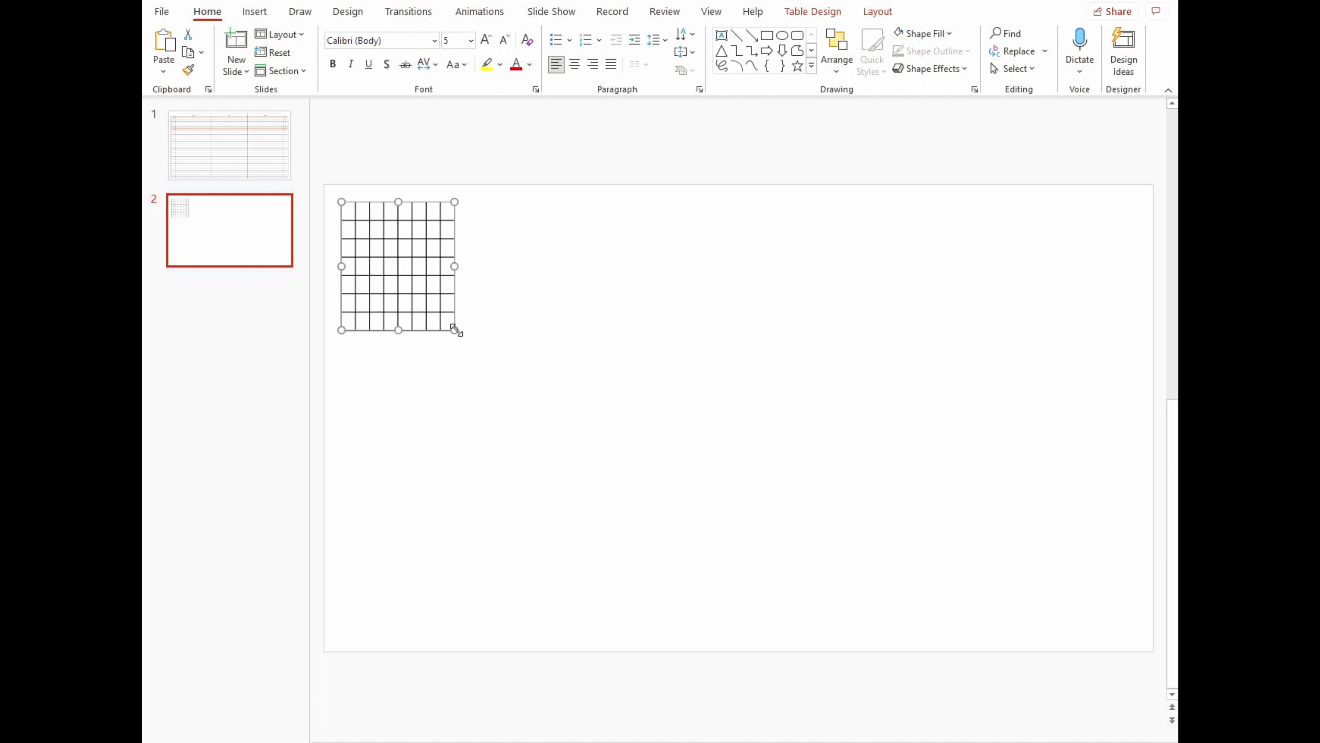
mouse_move(455, 330)
left_mouse_down()
mouse_move(611, 411)
mouse_move(576, 408)
left_mouse_up()
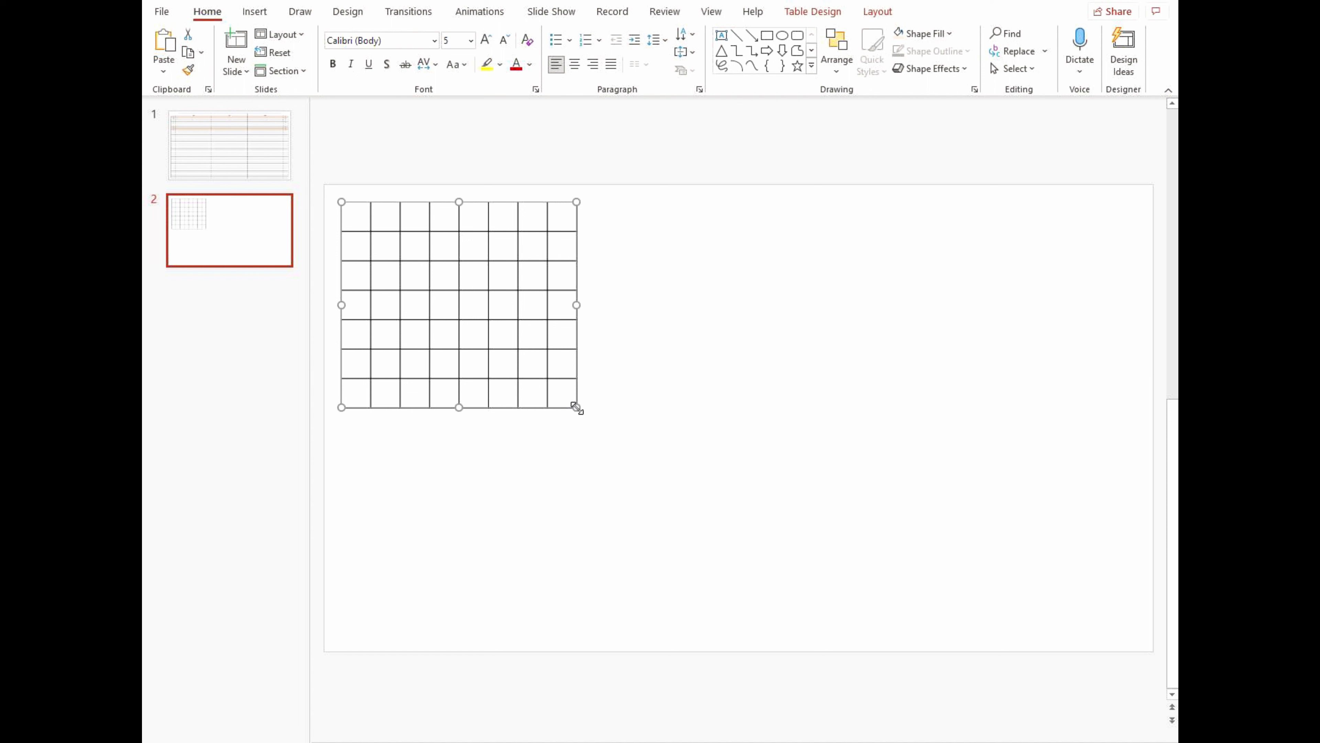
left_click(577, 408)
Step: Paste two copies of the month grid beside the original and shift all three slightly right
key("ctrl+v")
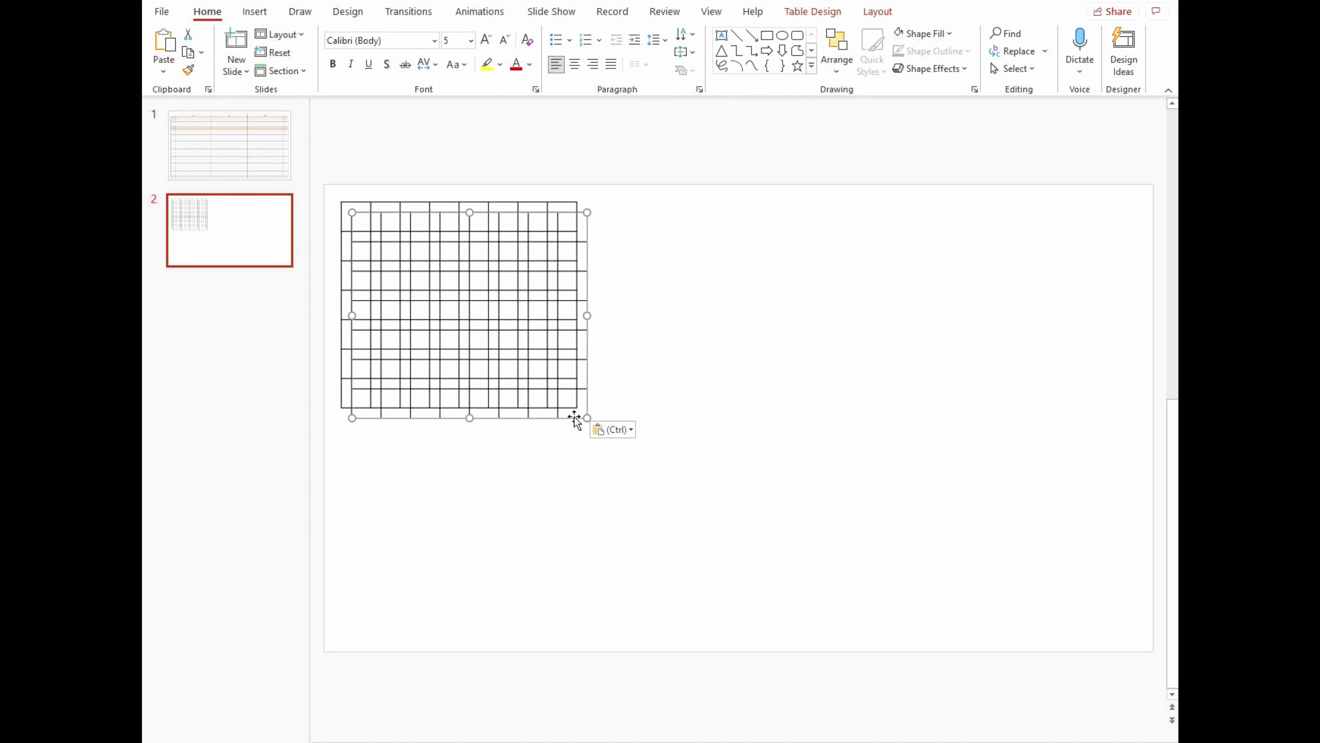
left_click_drag(578, 414, 825, 410)
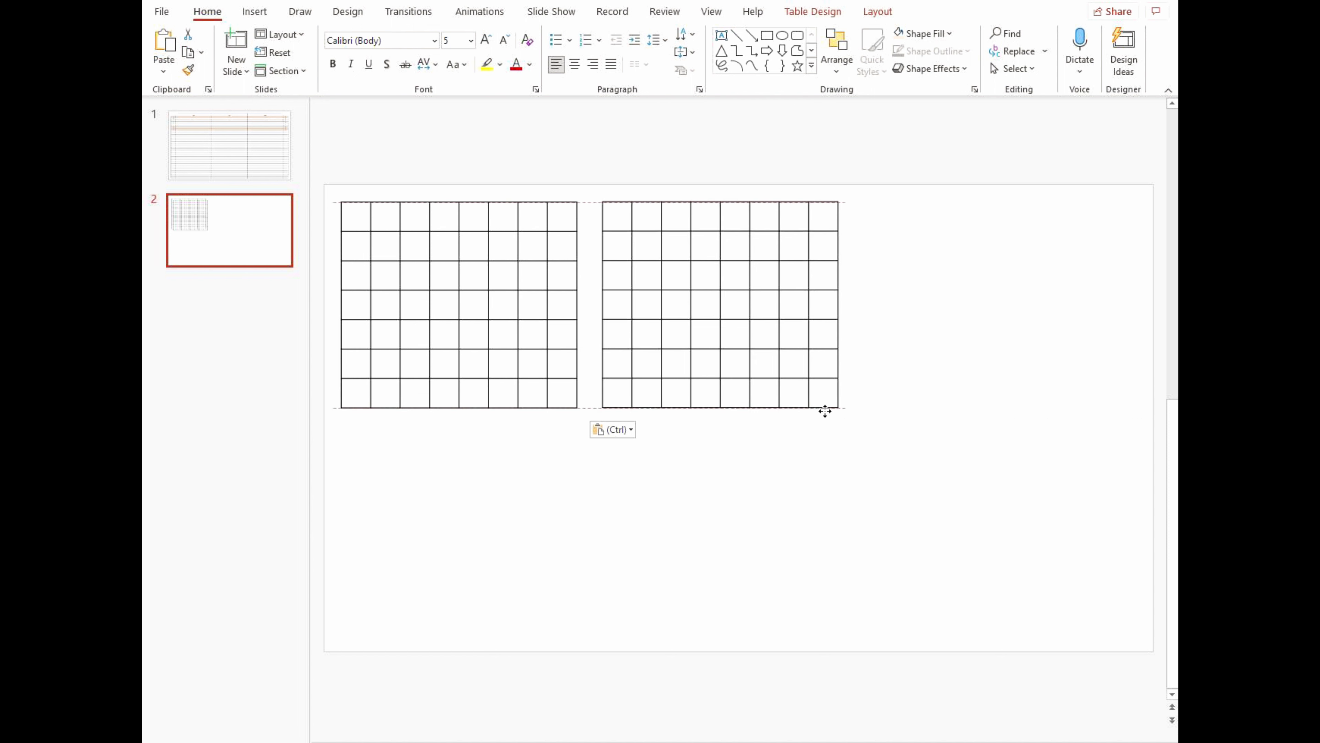
left_click_drag(824, 410, 825, 411)
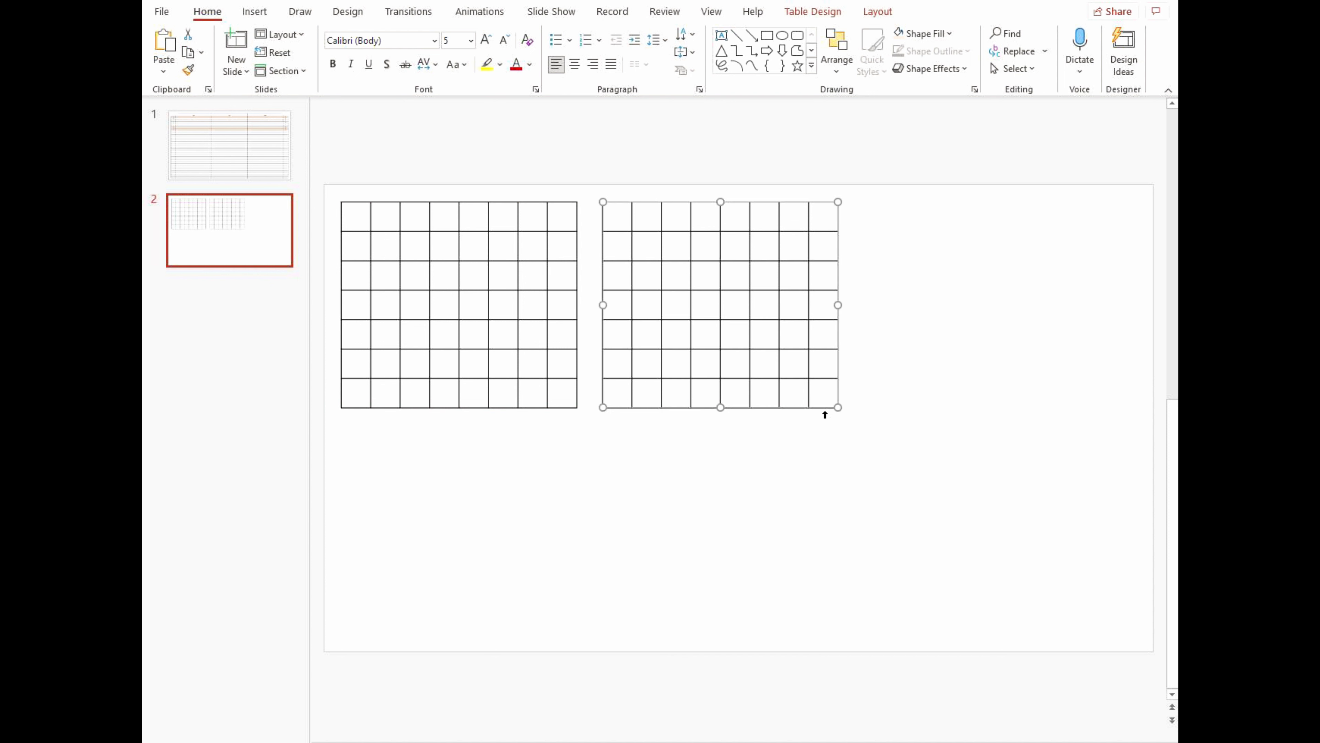
key("ctrl+v")
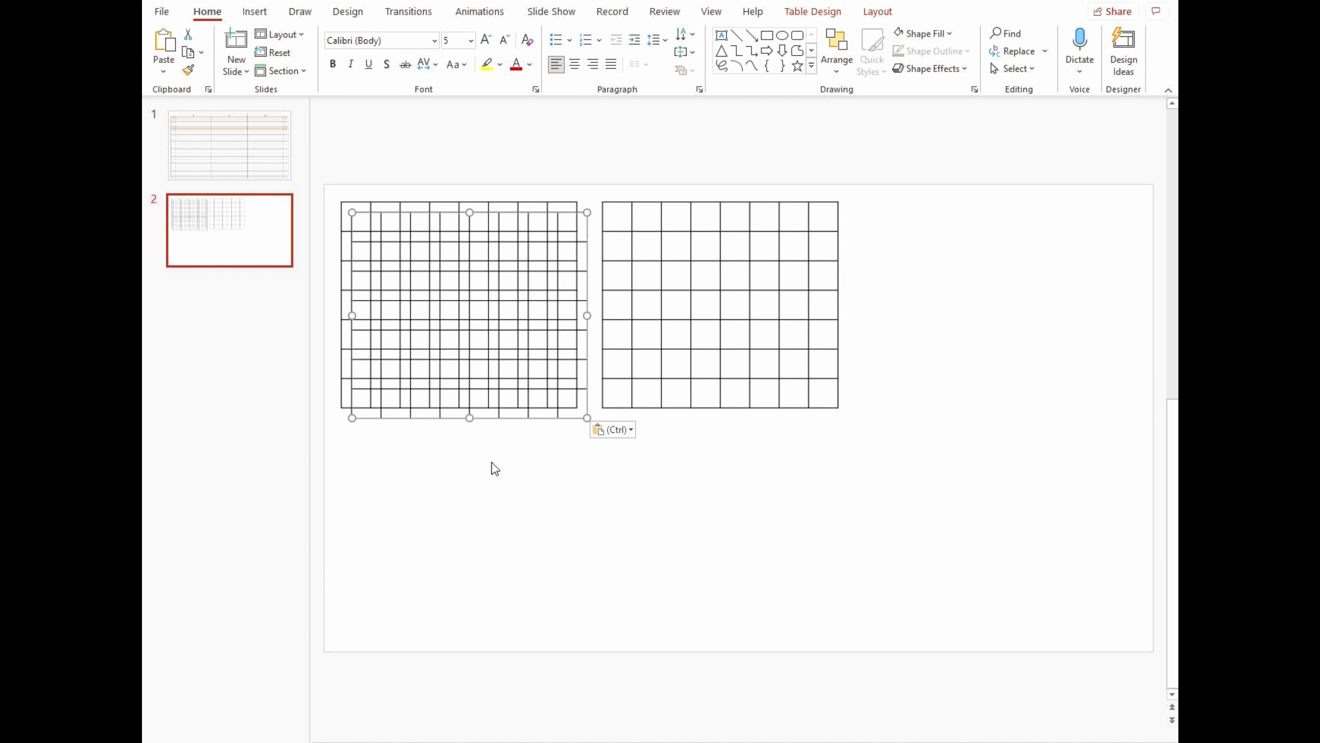
mouse_move(513, 419)
left_mouse_down()
mouse_move(1051, 408)
mouse_move(1026, 410)
left_mouse_up()
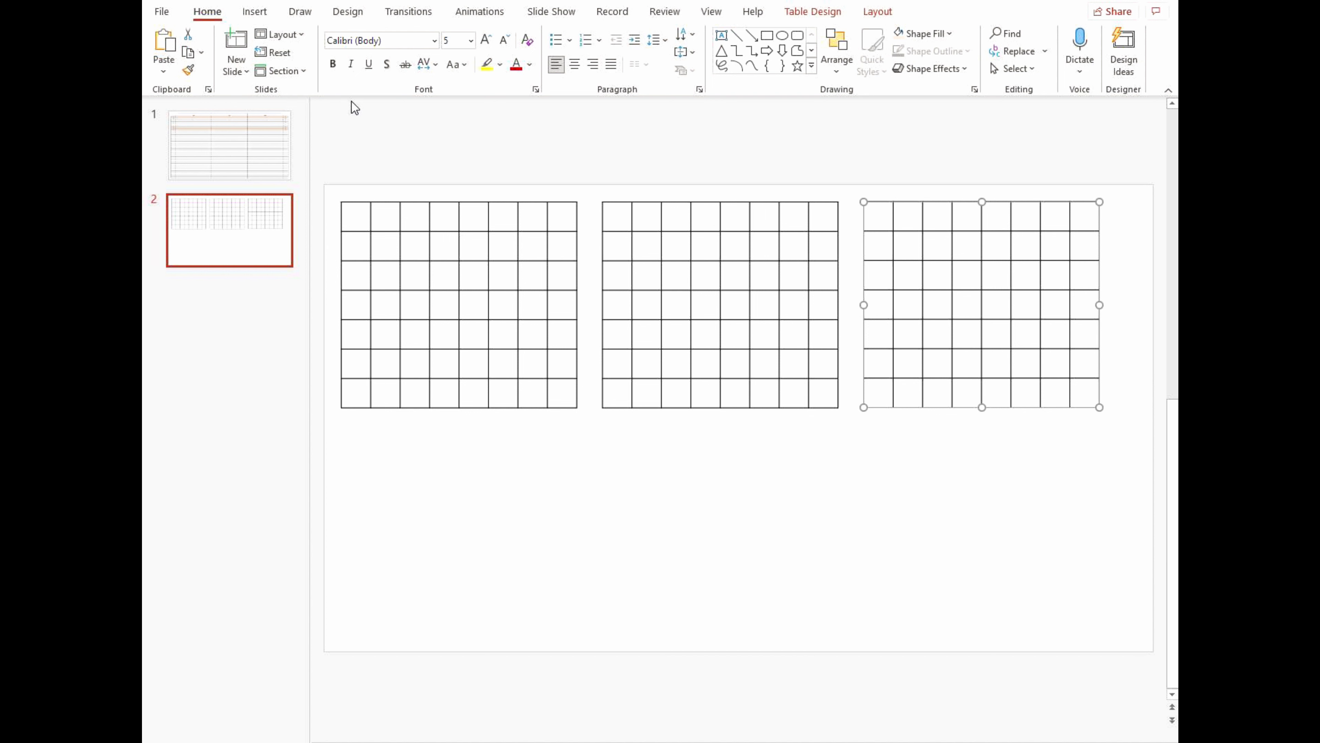
left_click_drag(326, 176, 1140, 456)
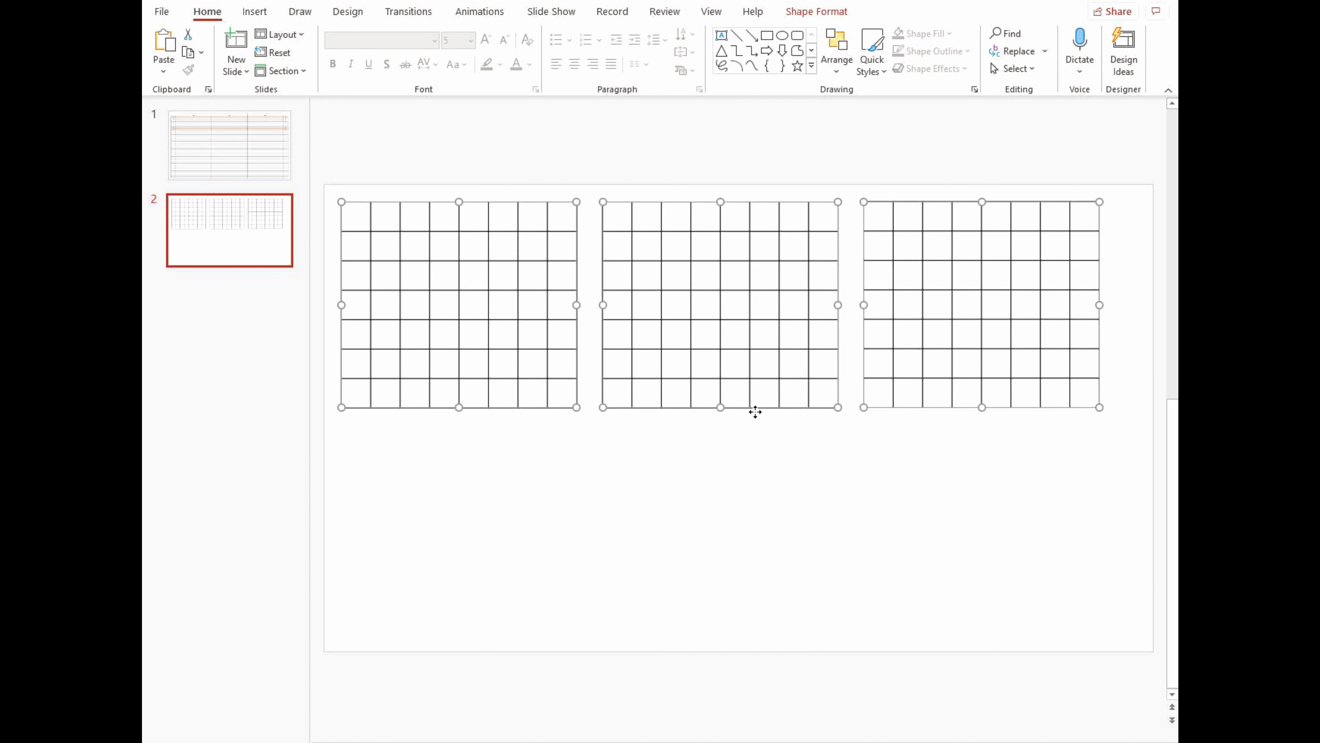
mouse_move(755, 407)
left_mouse_down()
mouse_move(783, 415)
mouse_move(772, 418)
left_mouse_up()
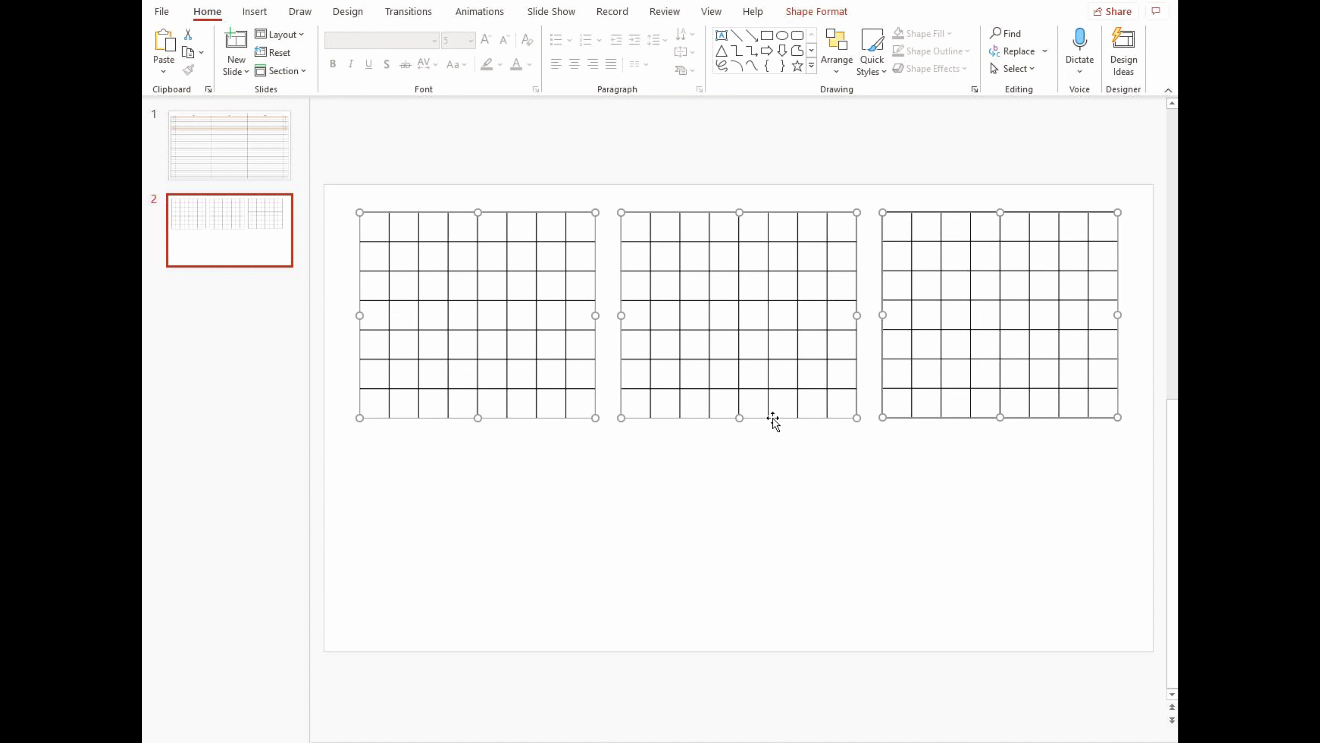
left_click(722, 527)
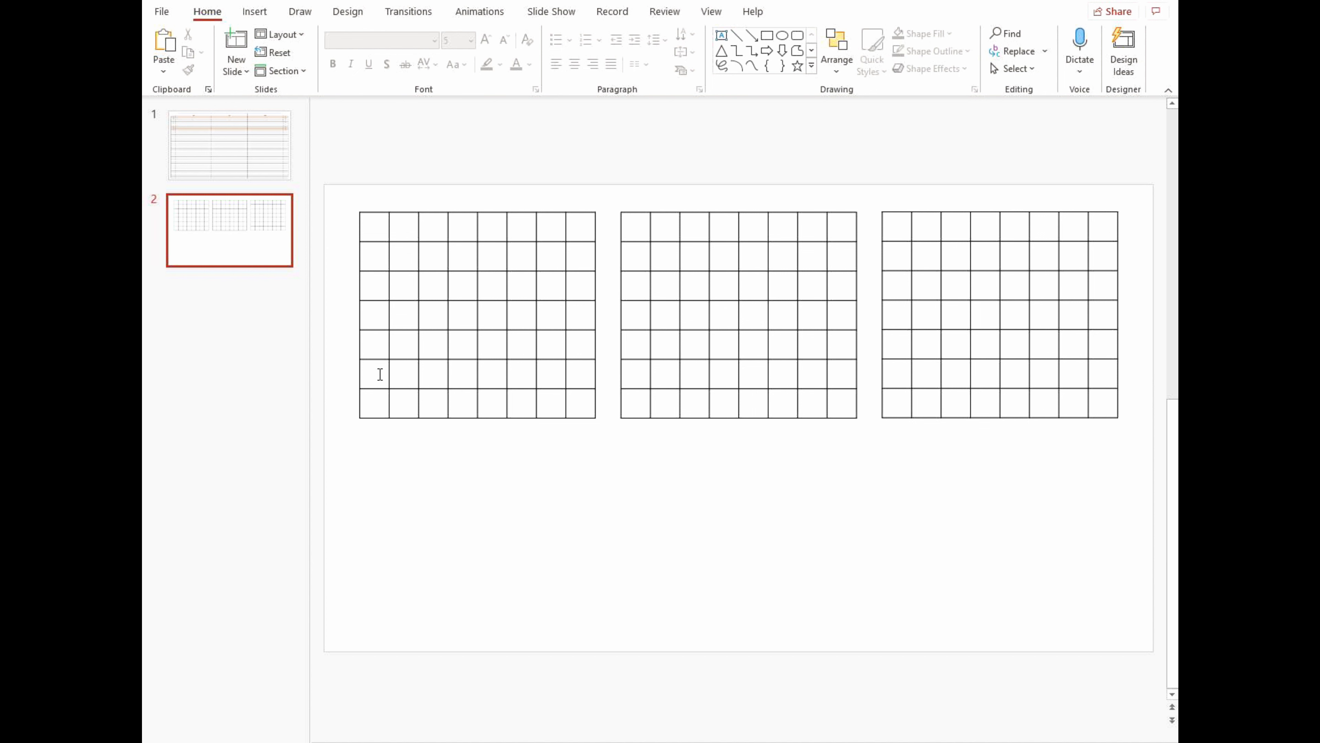
left_click(375, 222)
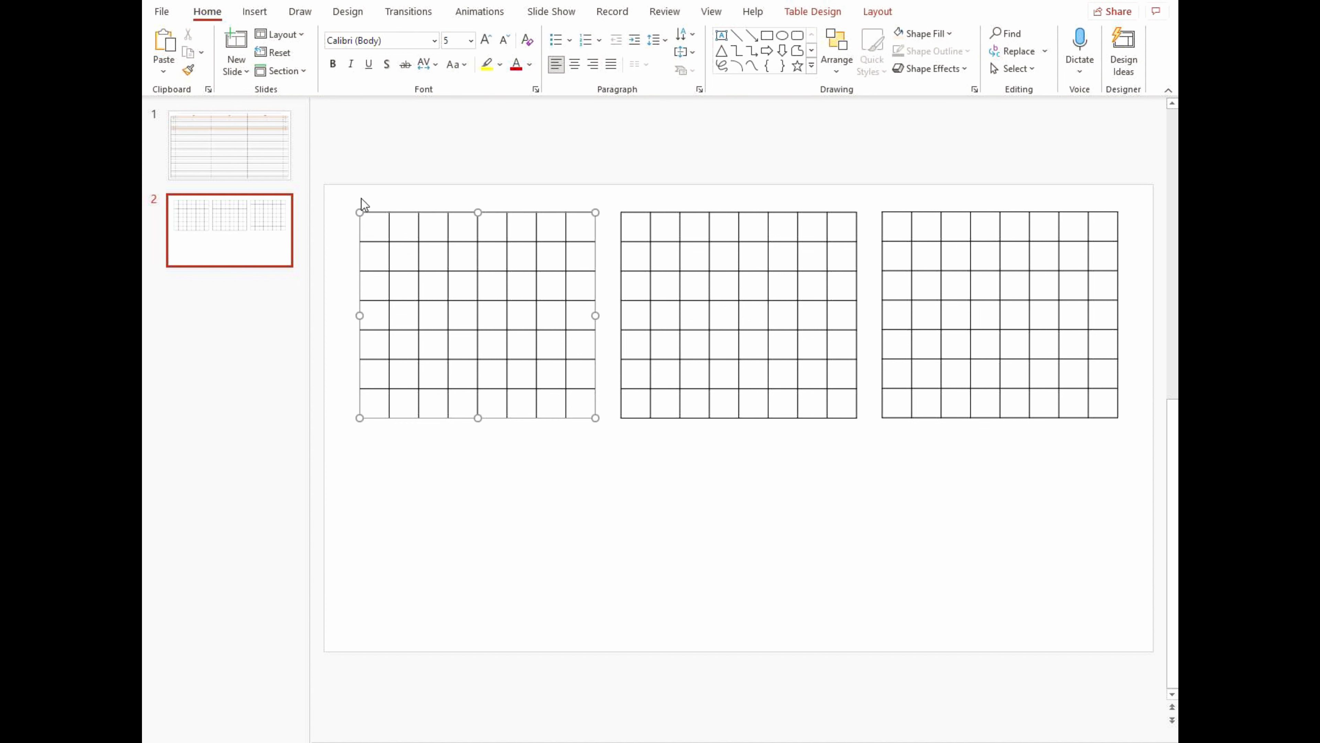
mouse_move(341, 195)
left_mouse_down()
mouse_move(1103, 495)
mouse_move(1166, 478)
left_mouse_up()
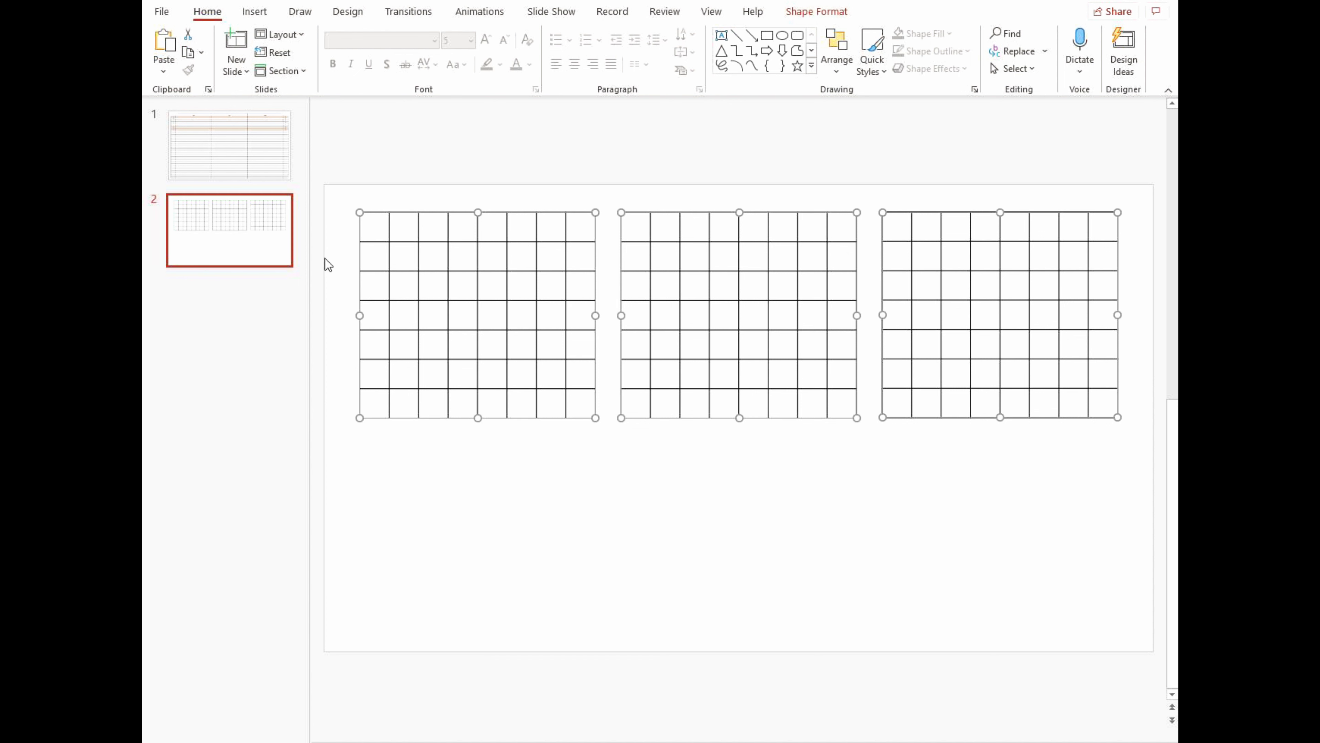
Step: Center the first table's top row text horizontally and vertically
left_click(367, 227)
left_click(342, 348)
left_click(367, 225)
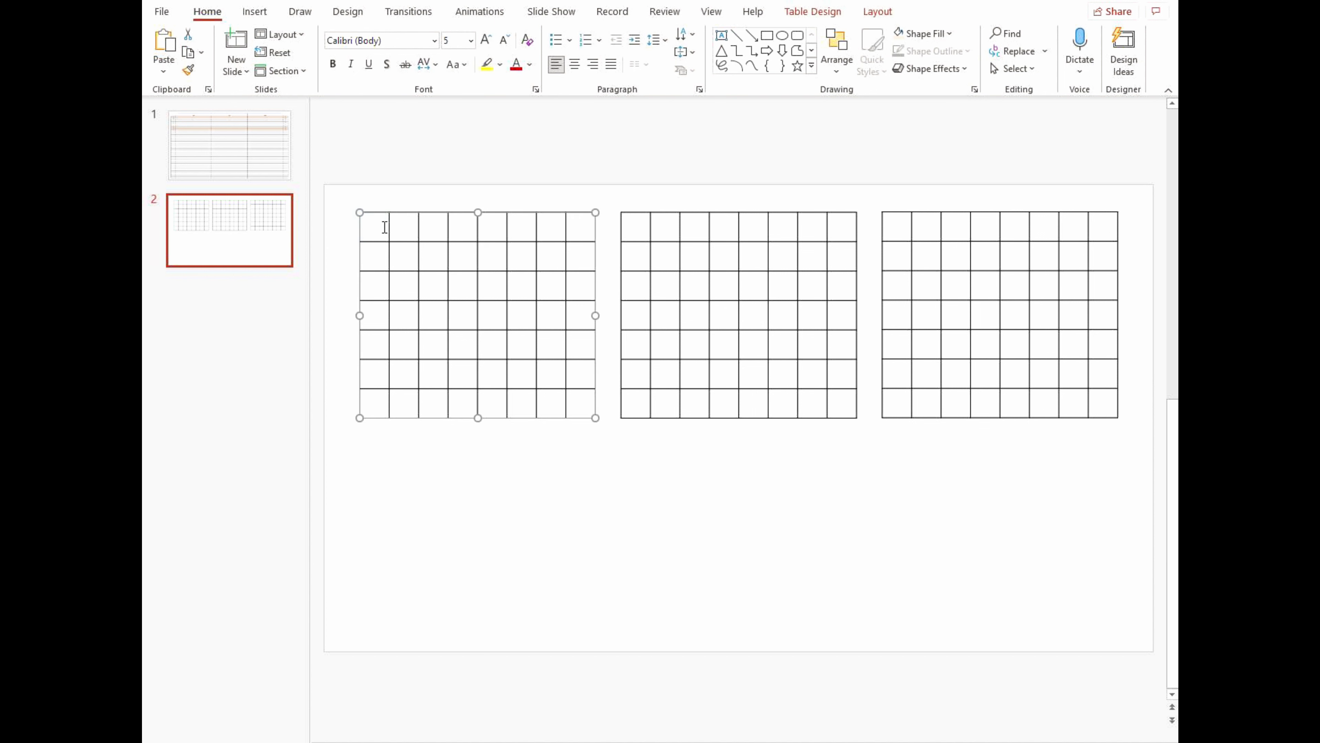
left_click_drag(375, 226, 583, 230)
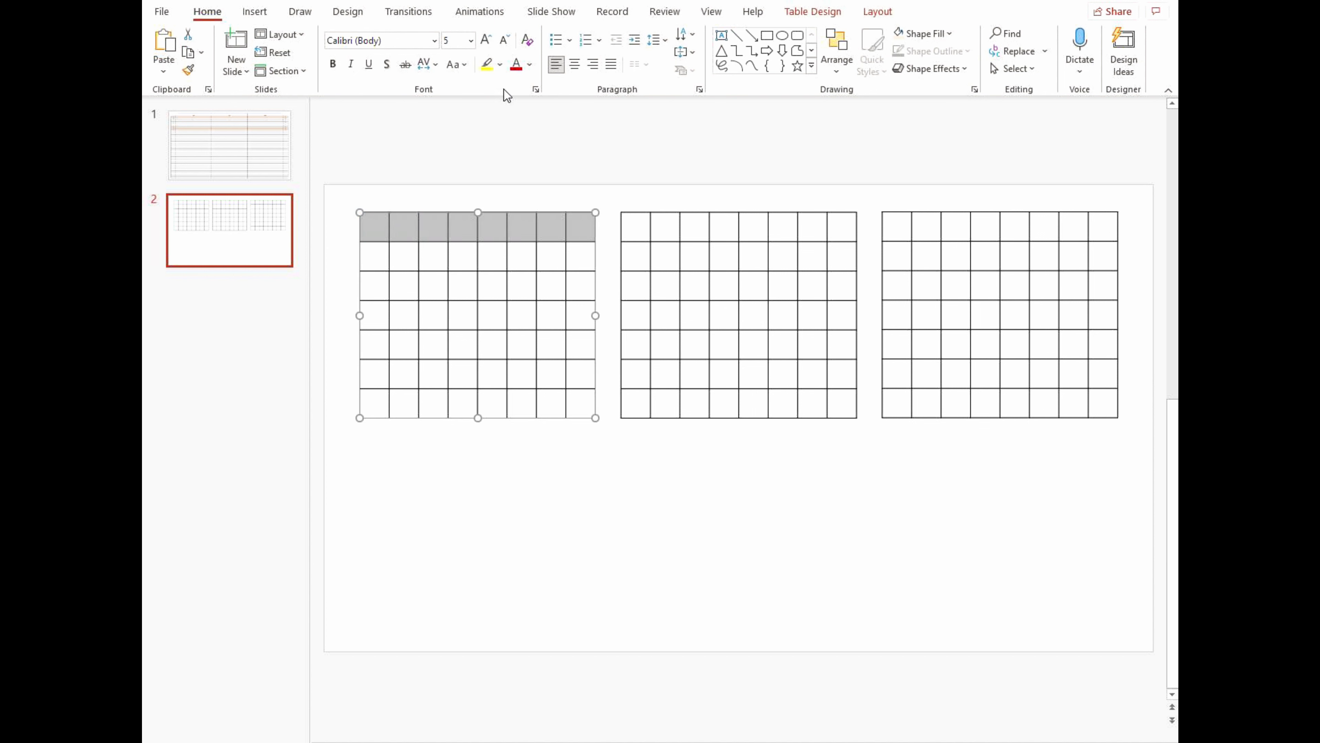
left_click(574, 64)
left_click(683, 52)
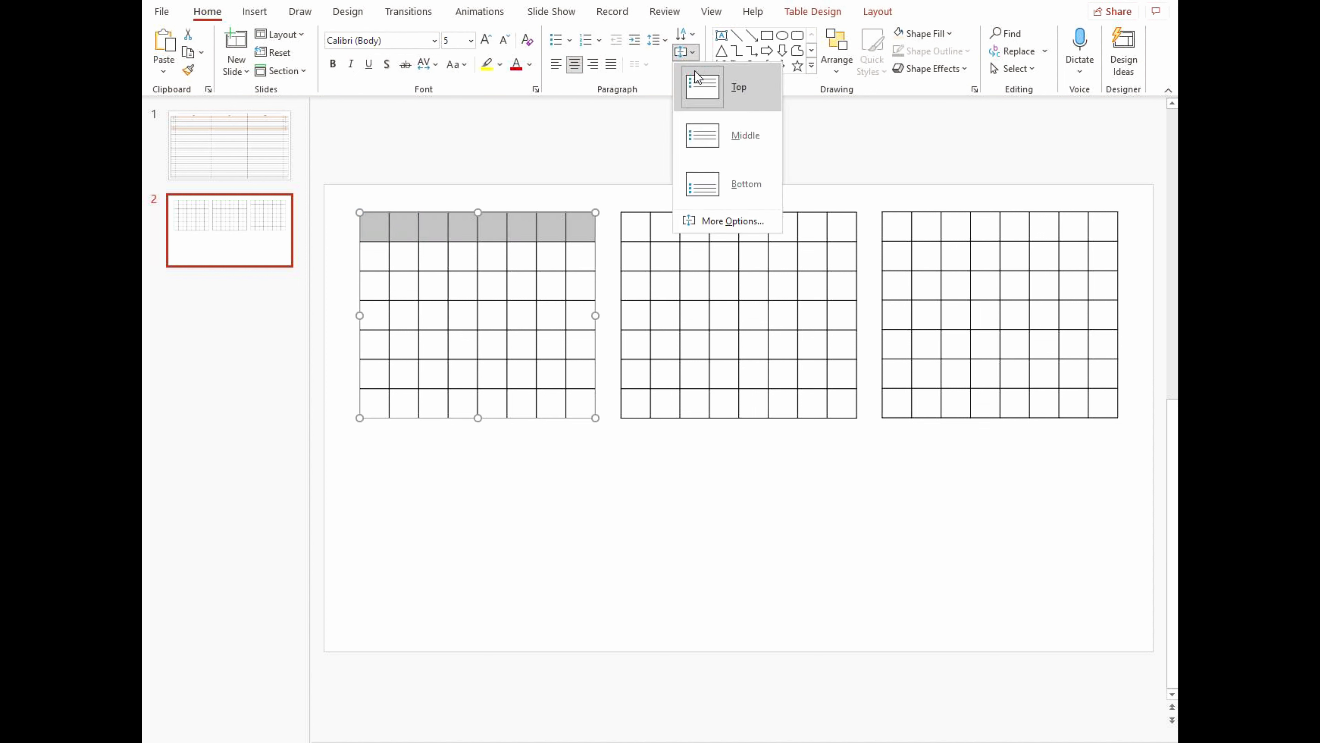
left_click(699, 136)
Step: Center the second table's top row text horizontally and vertically
left_click_drag(633, 228, 840, 226)
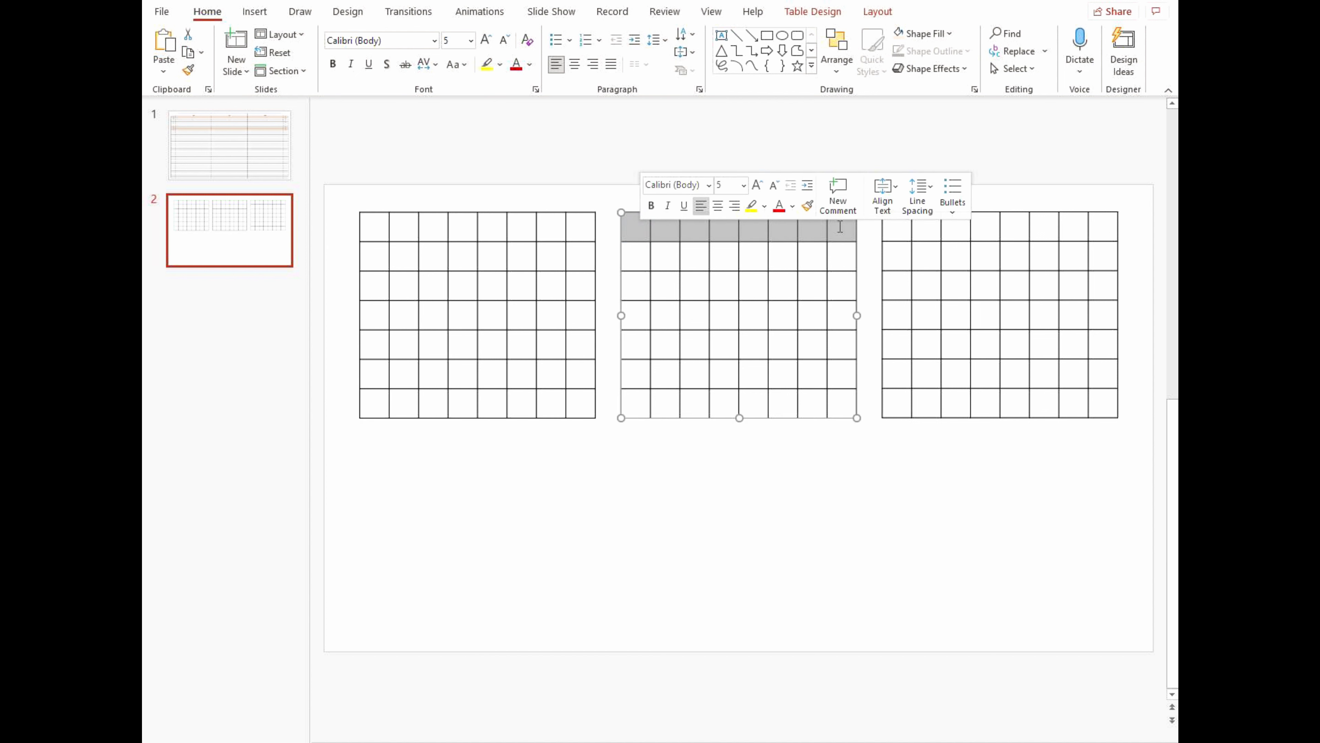
left_click(684, 51)
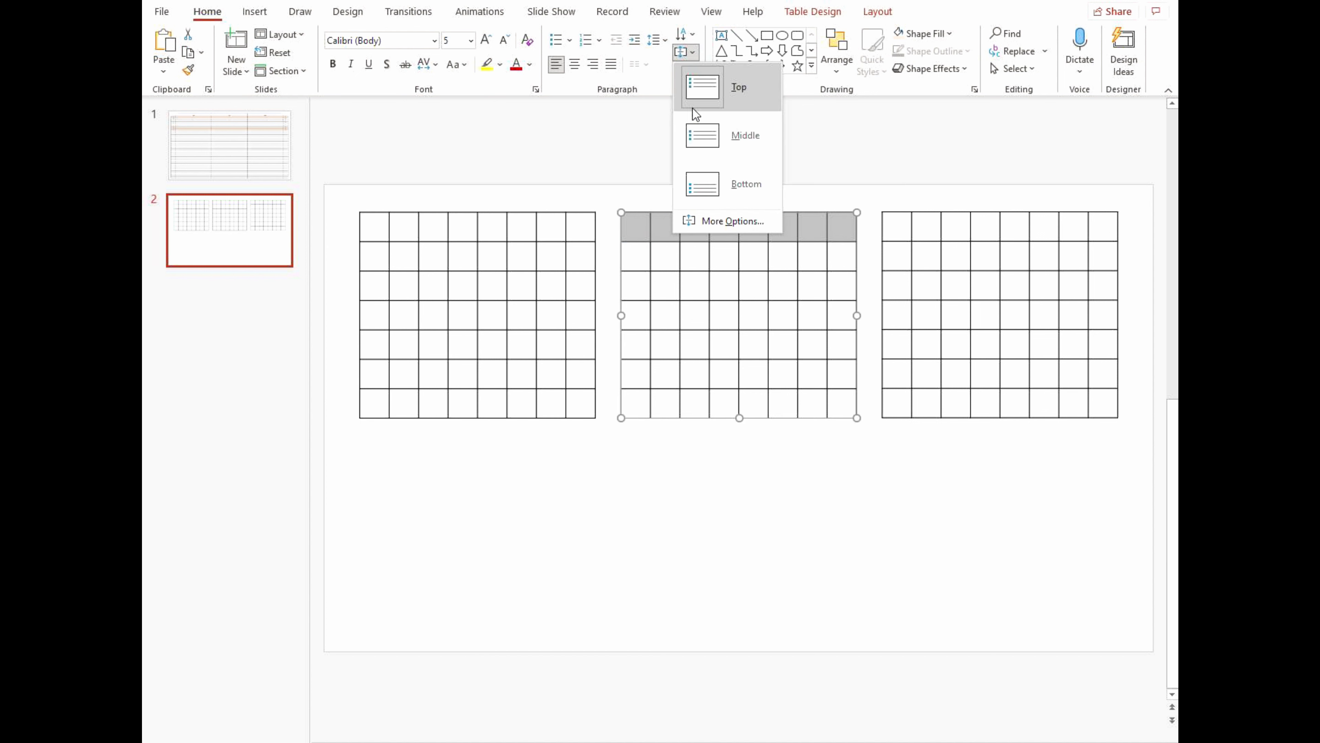
left_click(696, 137)
left_click(574, 64)
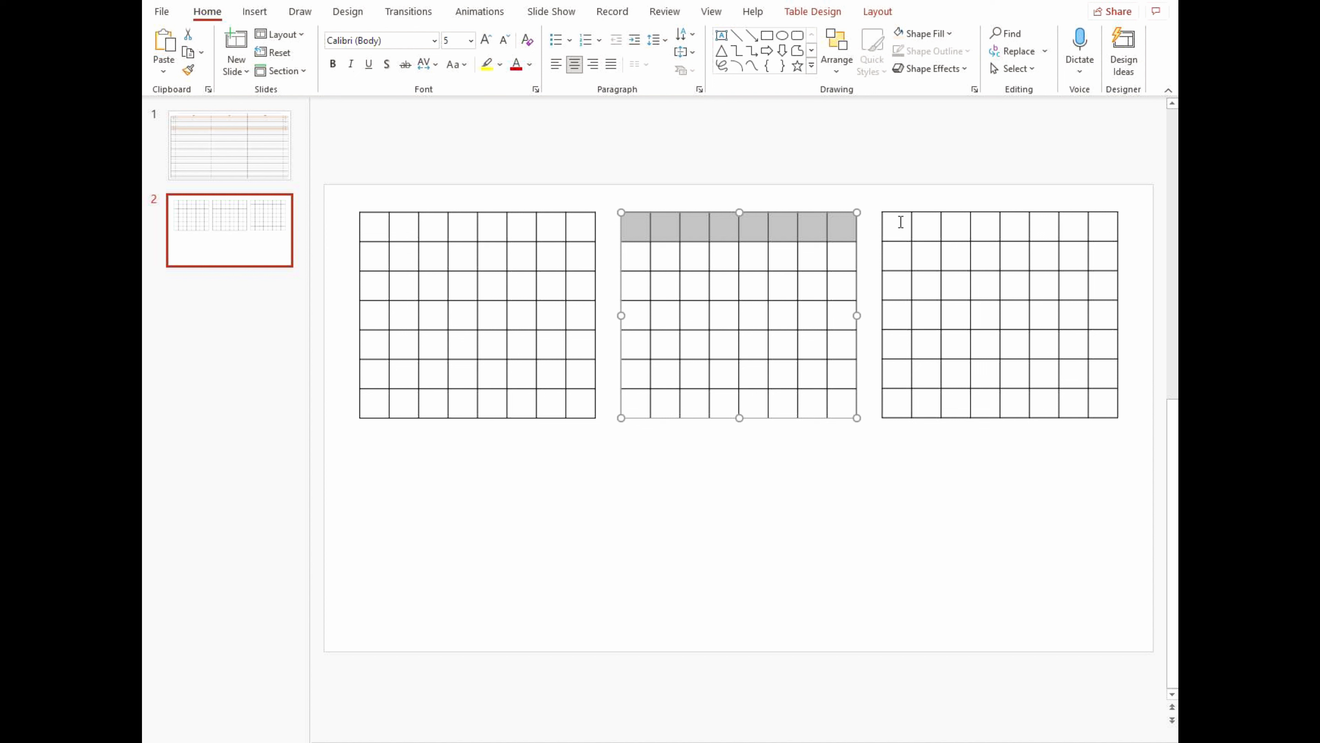
Step: Center the third table's top row text horizontally and vertically
left_click_drag(904, 222, 1102, 229)
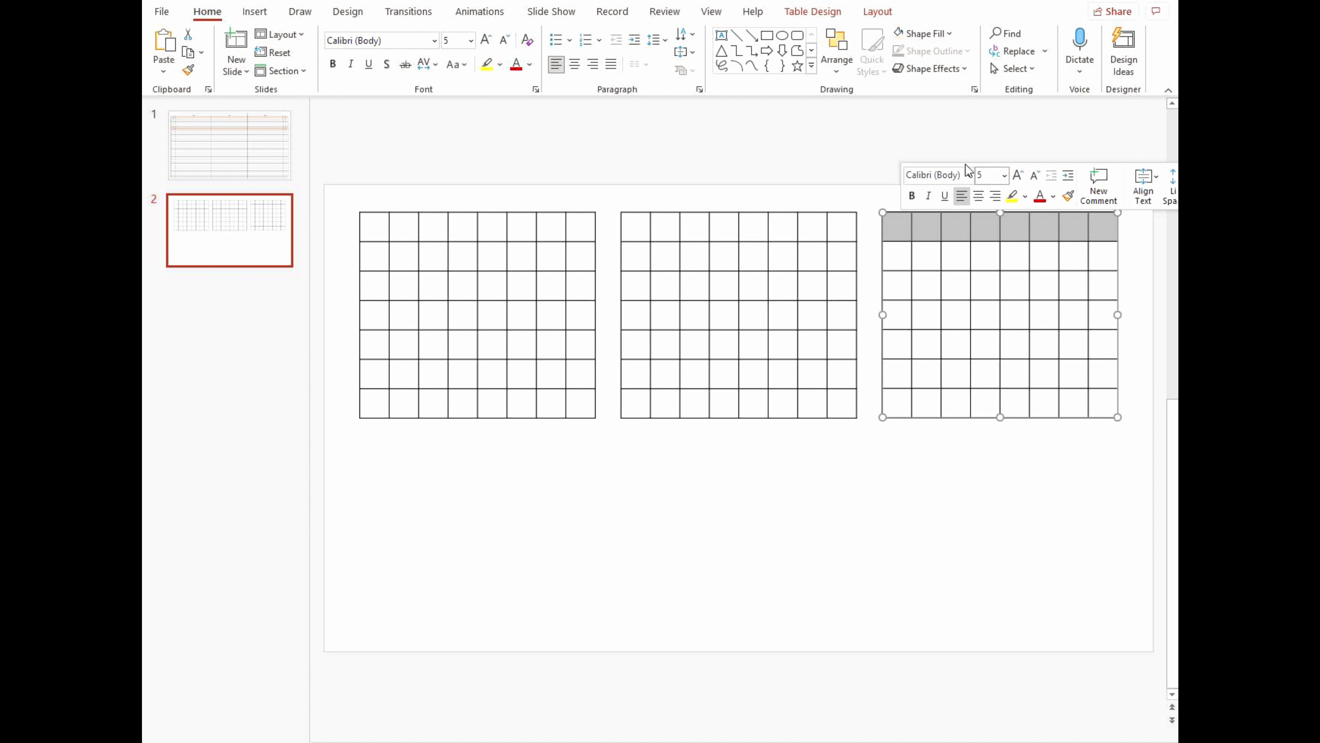
left_click(575, 64)
left_click(692, 52)
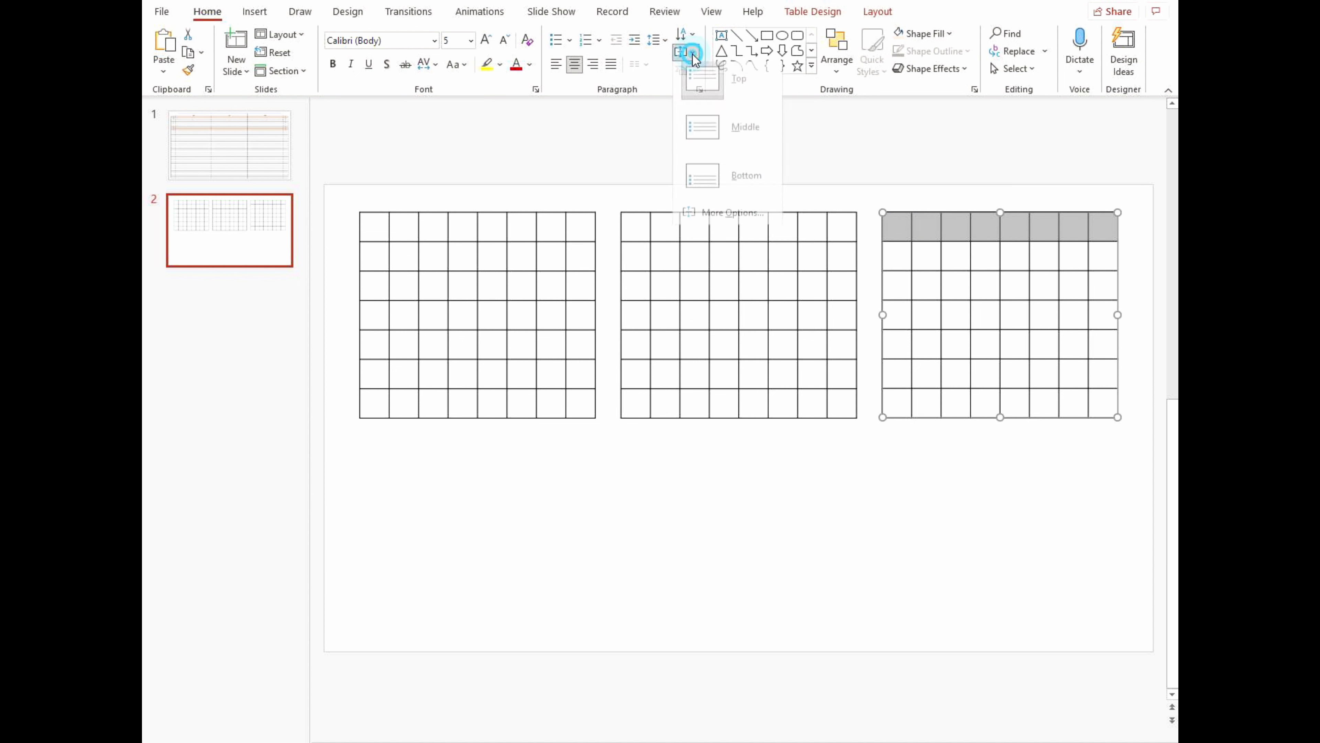
left_click(697, 136)
left_click(376, 228)
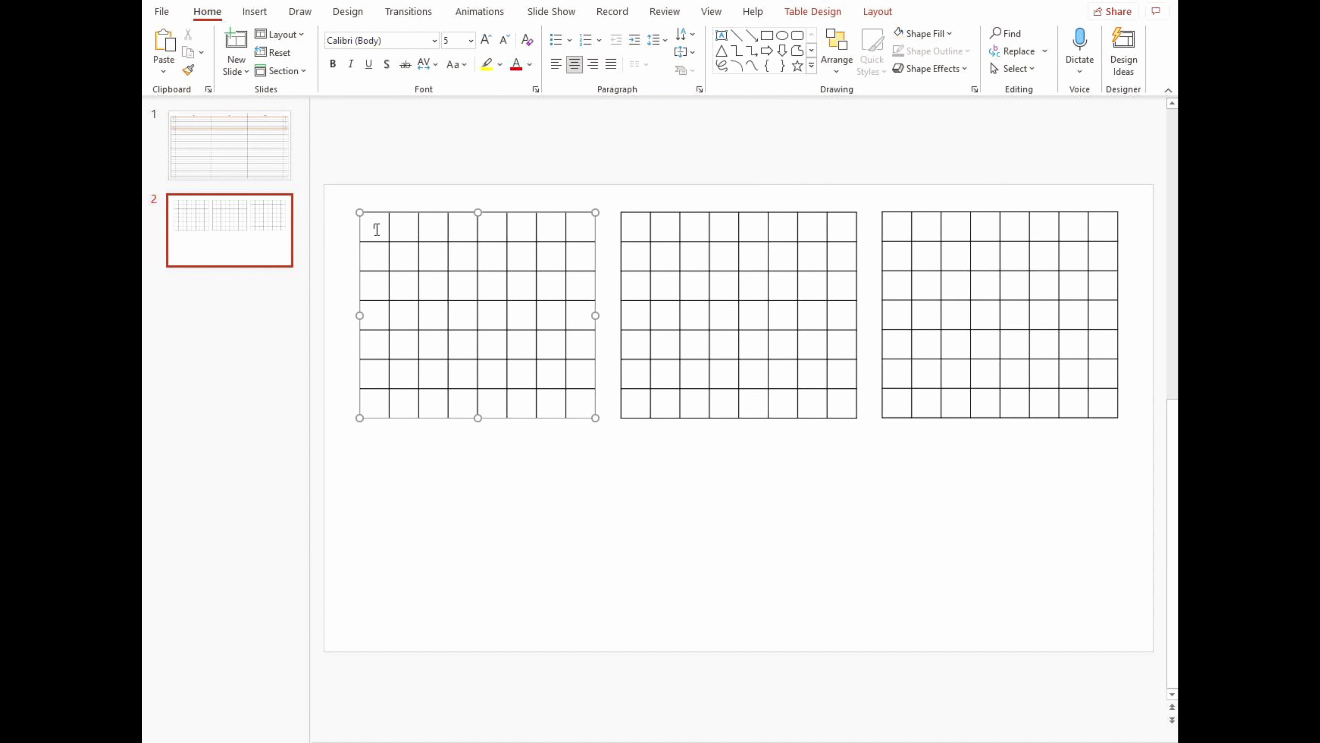
Step: Fill the first grid's top row with weekday abbreviations starting with MO
type("MO")
left_click_drag(581, 226, 576, 419)
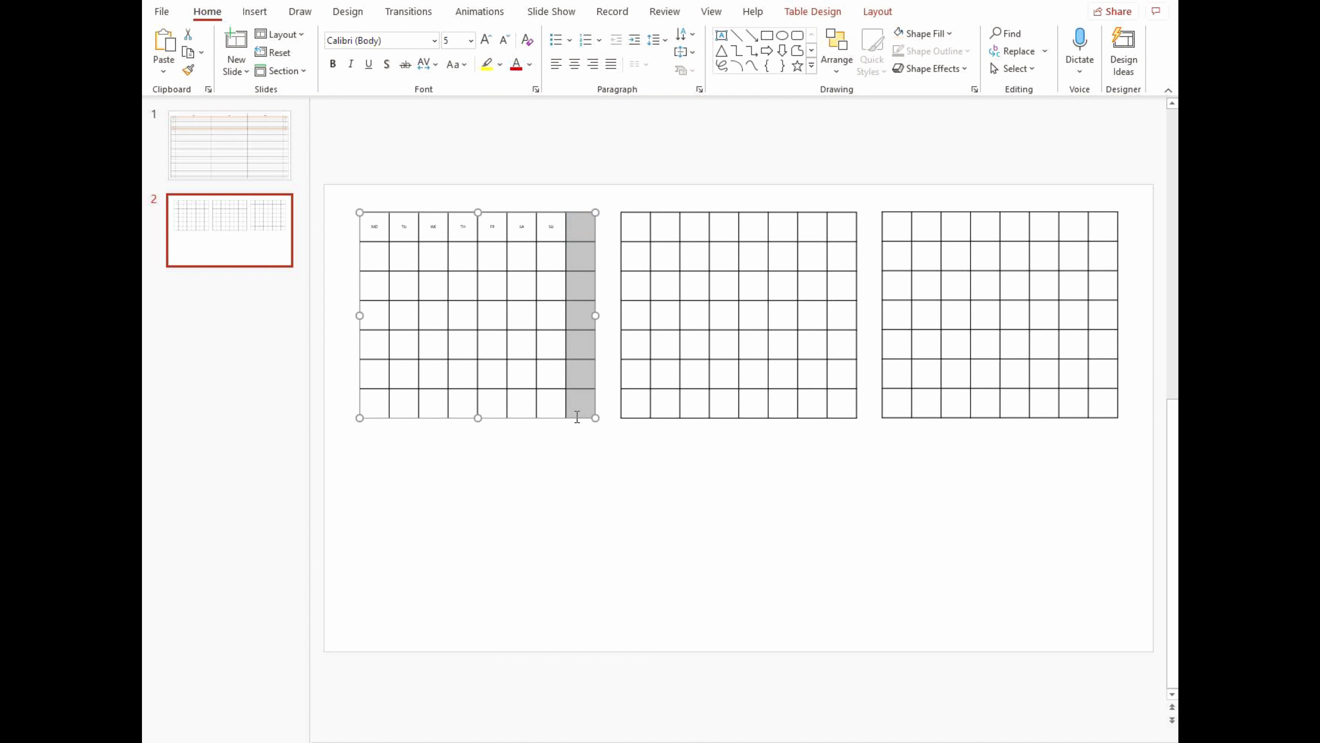
left_click(436, 473)
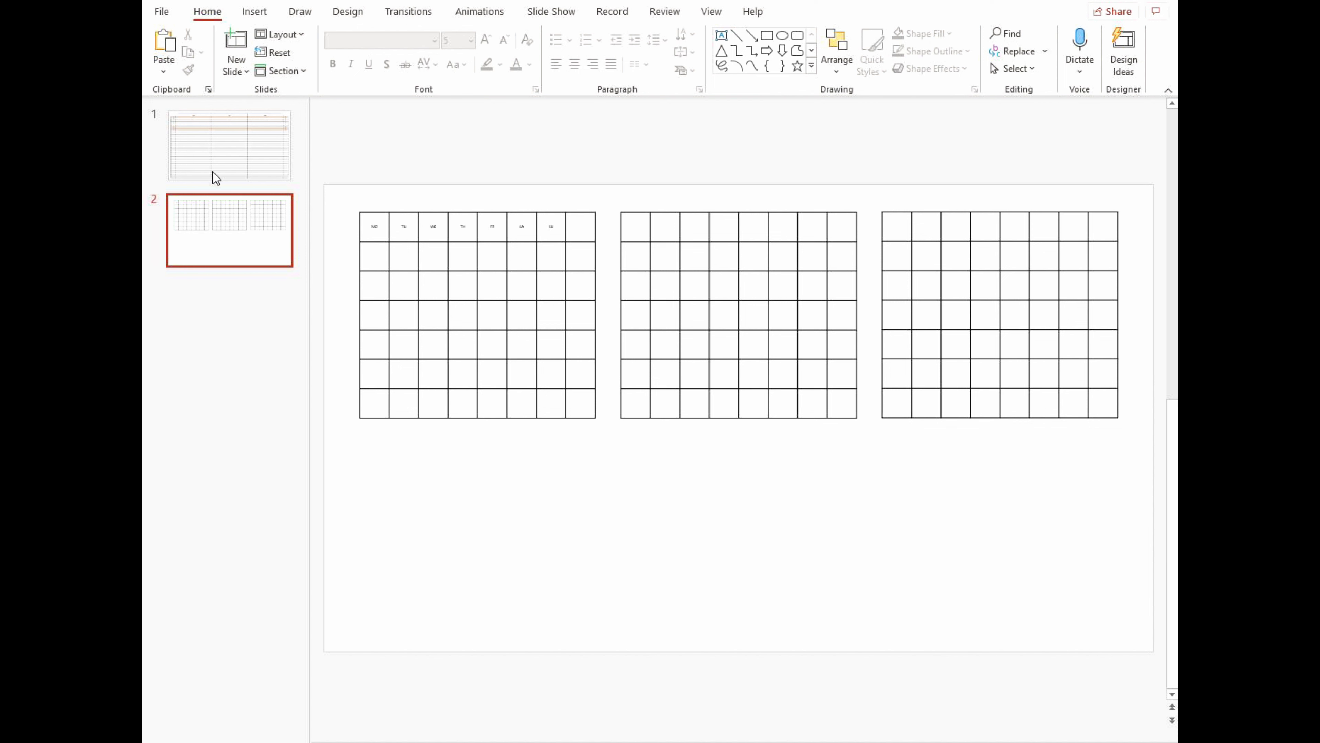
left_click(254, 11)
left_click(205, 42)
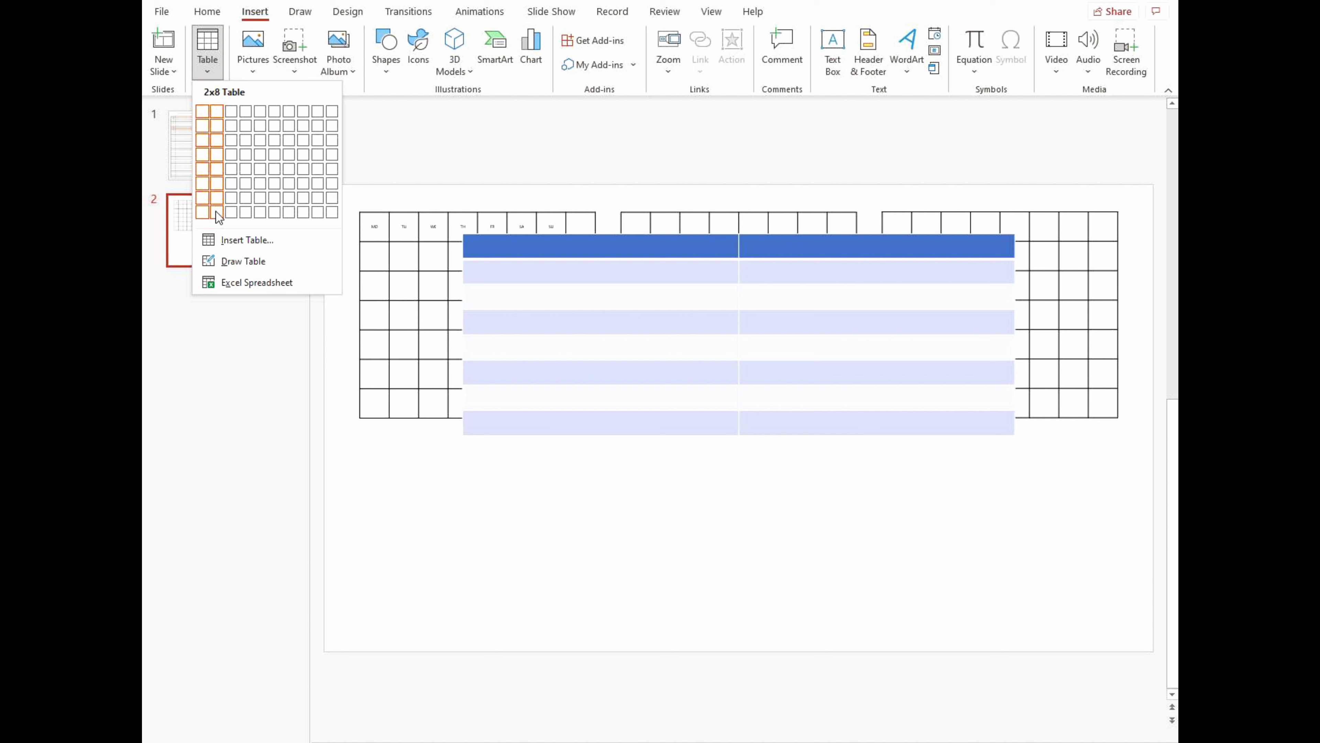
Step: Insert a 3x8 table with size 8 text below the first grid, narrowed to its width
left_click(231, 212)
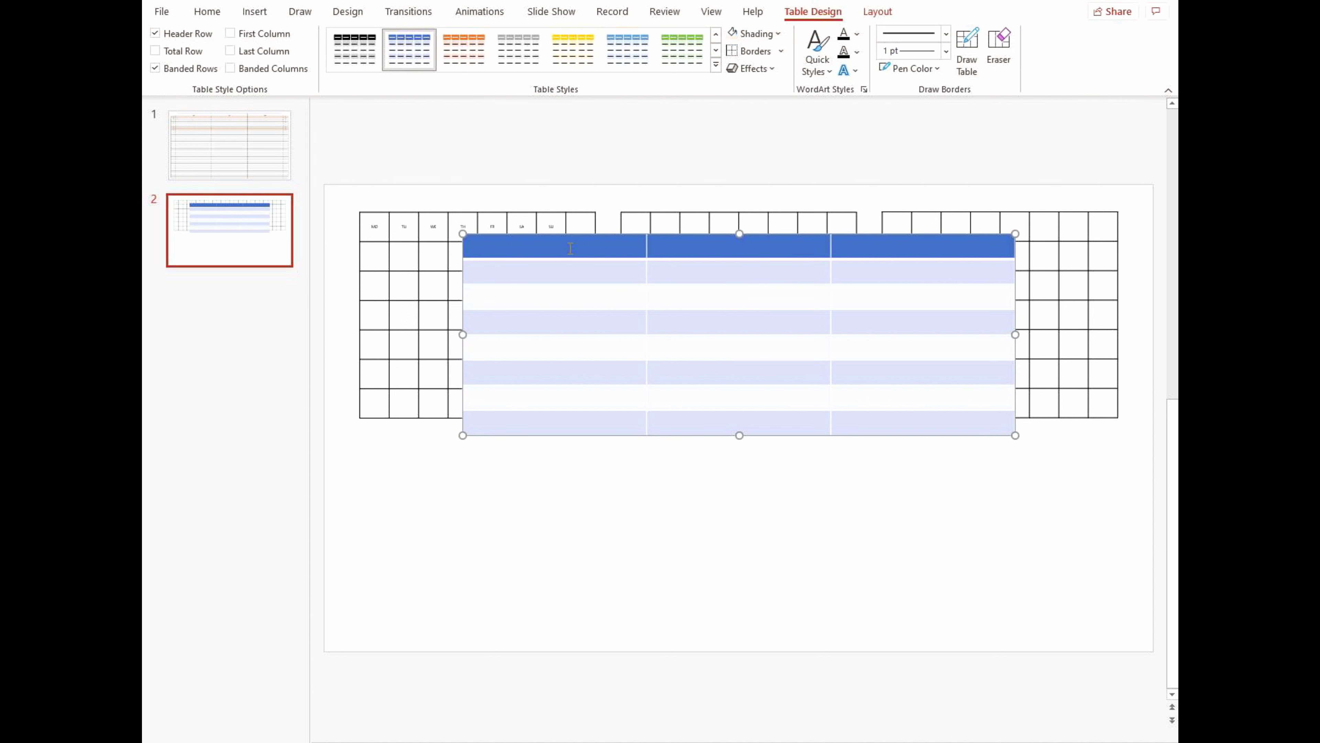
mouse_move(569, 248)
left_mouse_down()
mouse_move(640, 421)
mouse_move(941, 454)
left_mouse_up()
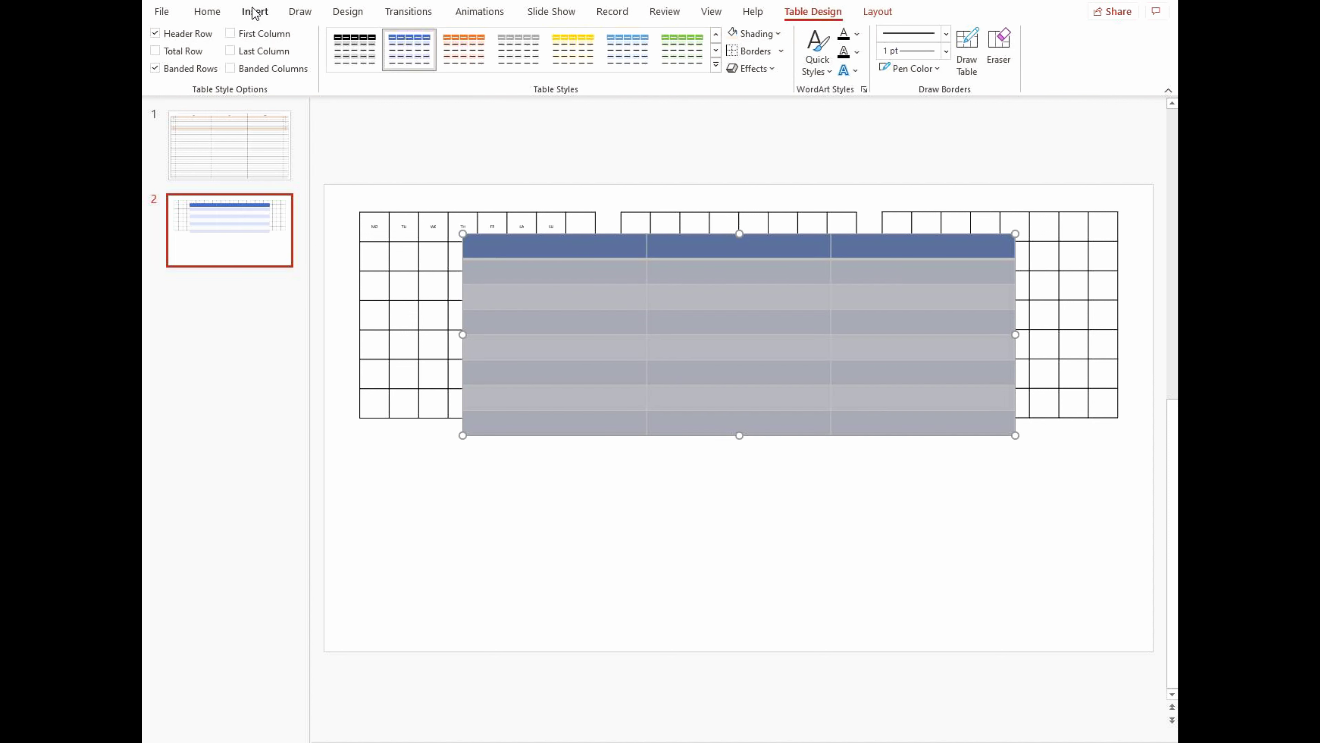
left_click(213, 12)
left_click(470, 40)
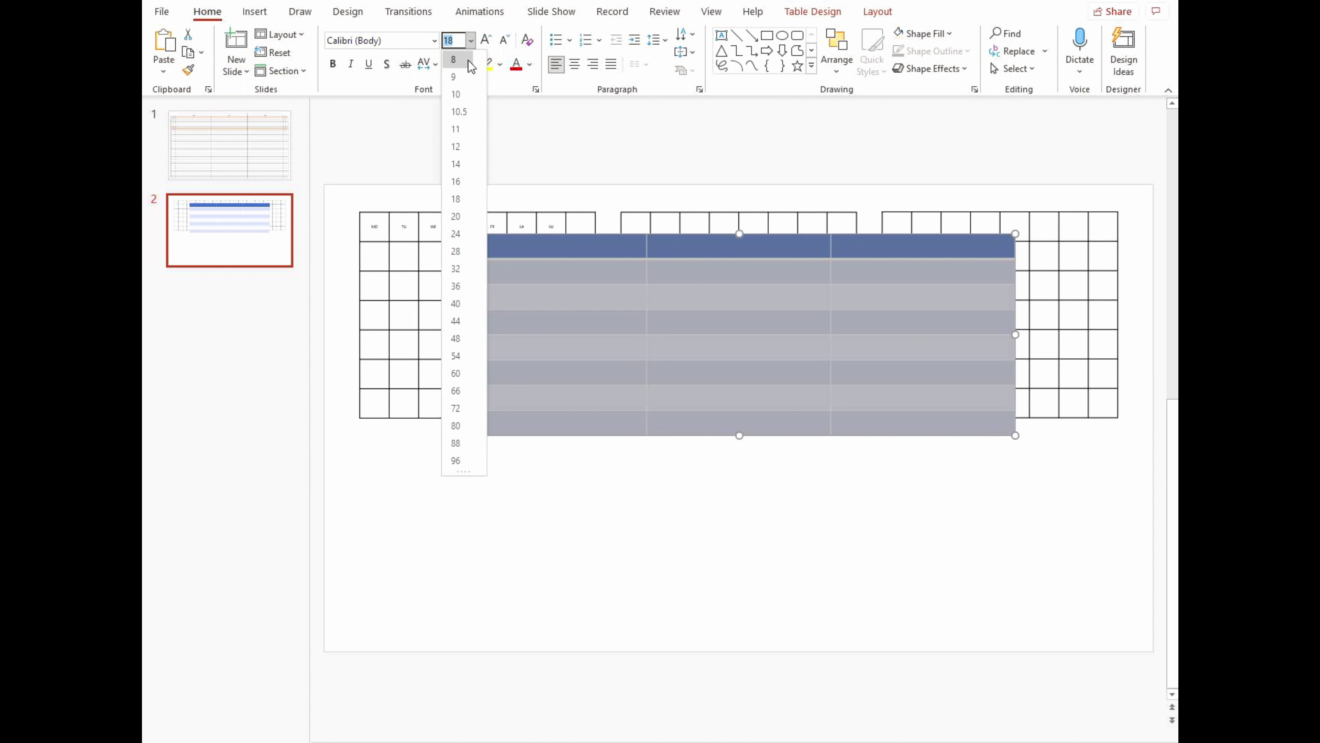
left_click(455, 58)
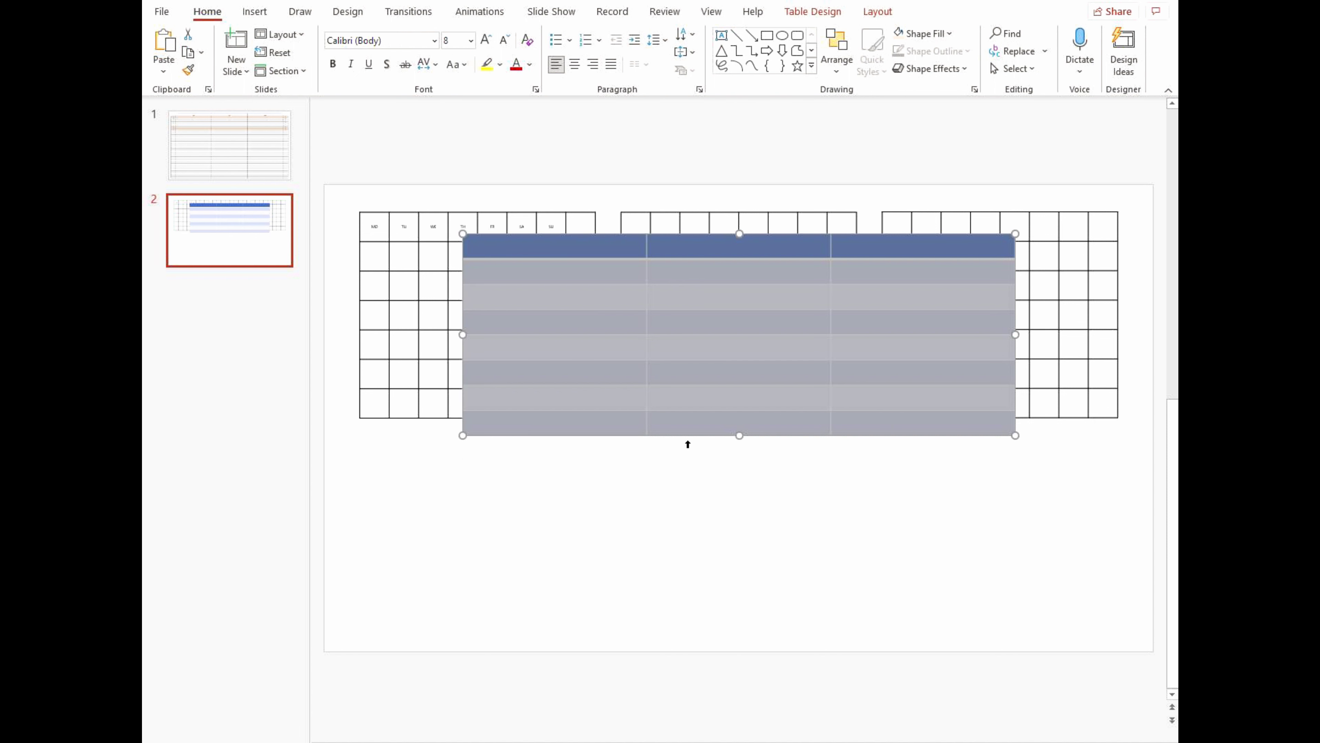
left_click_drag(684, 436, 584, 642)
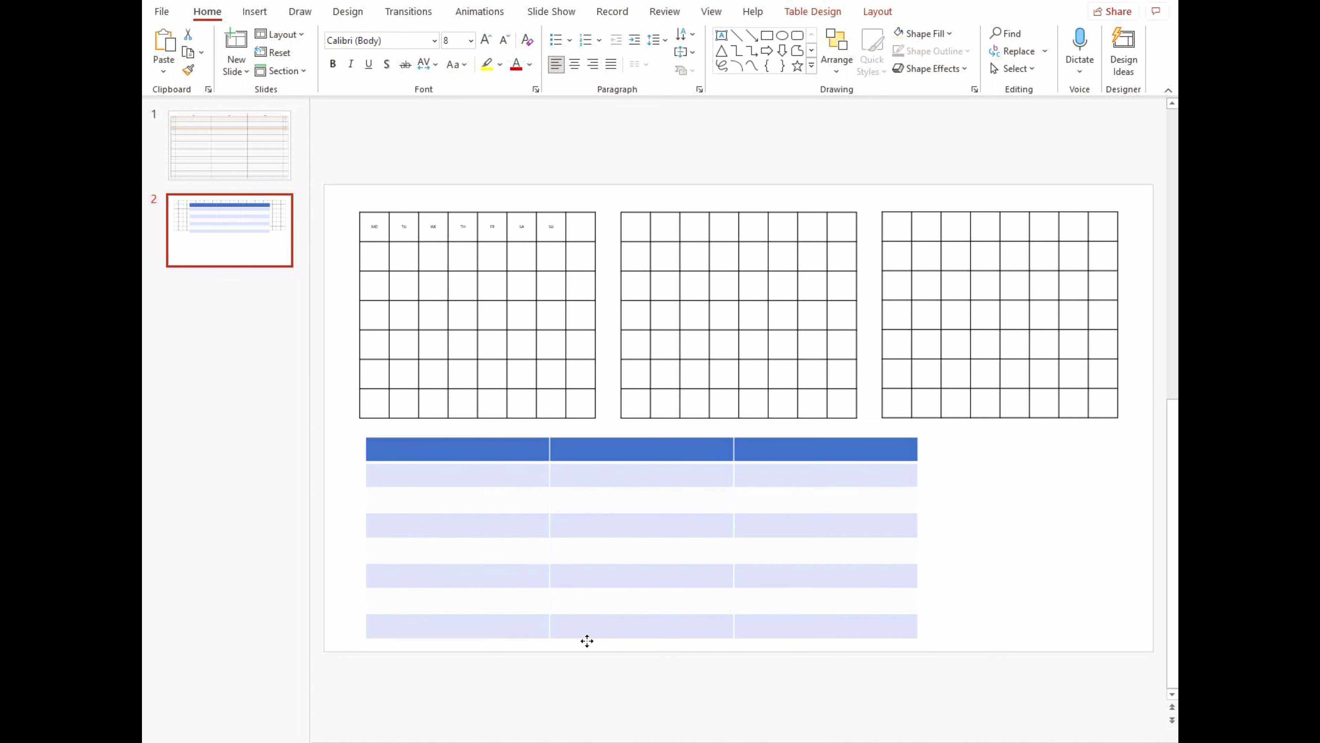
left_click_drag(912, 540, 596, 519)
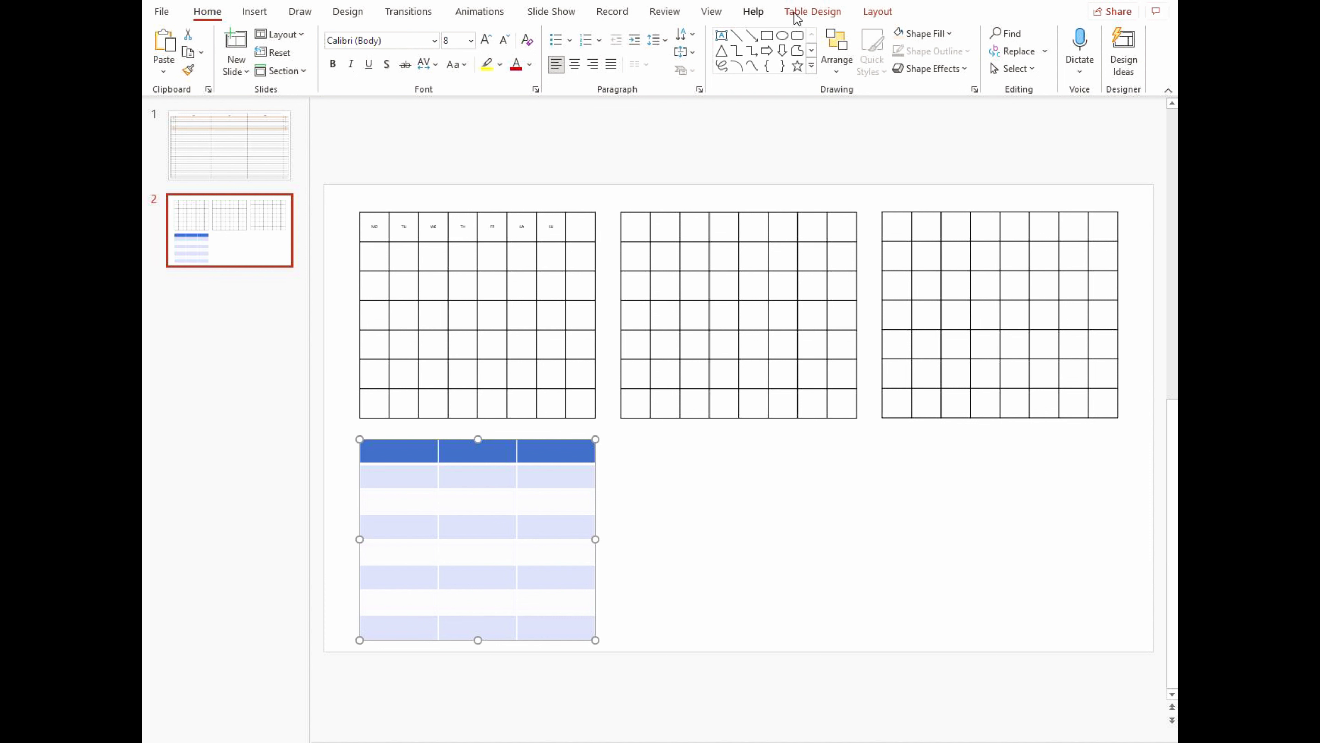
Step: Apply the plain black grid table style to the lower table
left_click(804, 12)
left_click(716, 65)
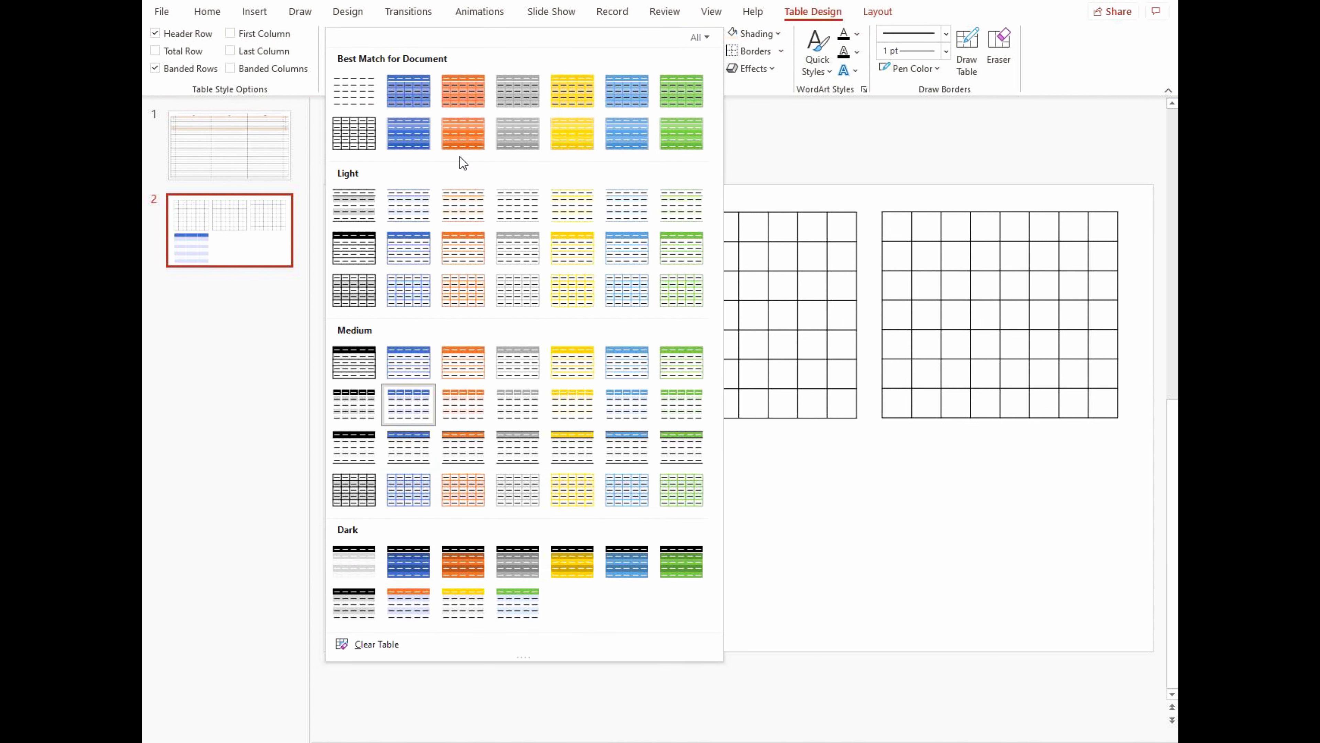
left_click(347, 151)
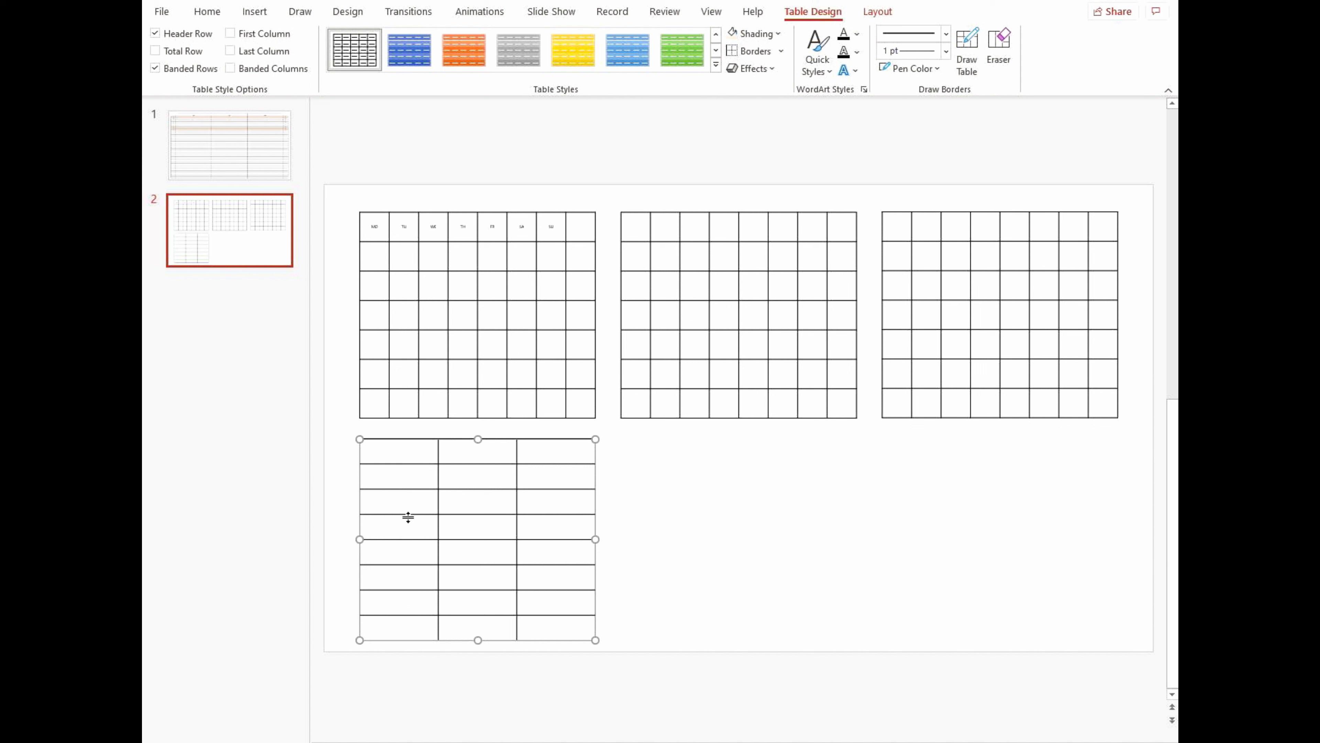
Step: Narrow the lower table's first column and widen its middle column, leaving a thin right strip
left_click_drag(438, 502, 402, 510)
left_click_drag(402, 510, 400, 511)
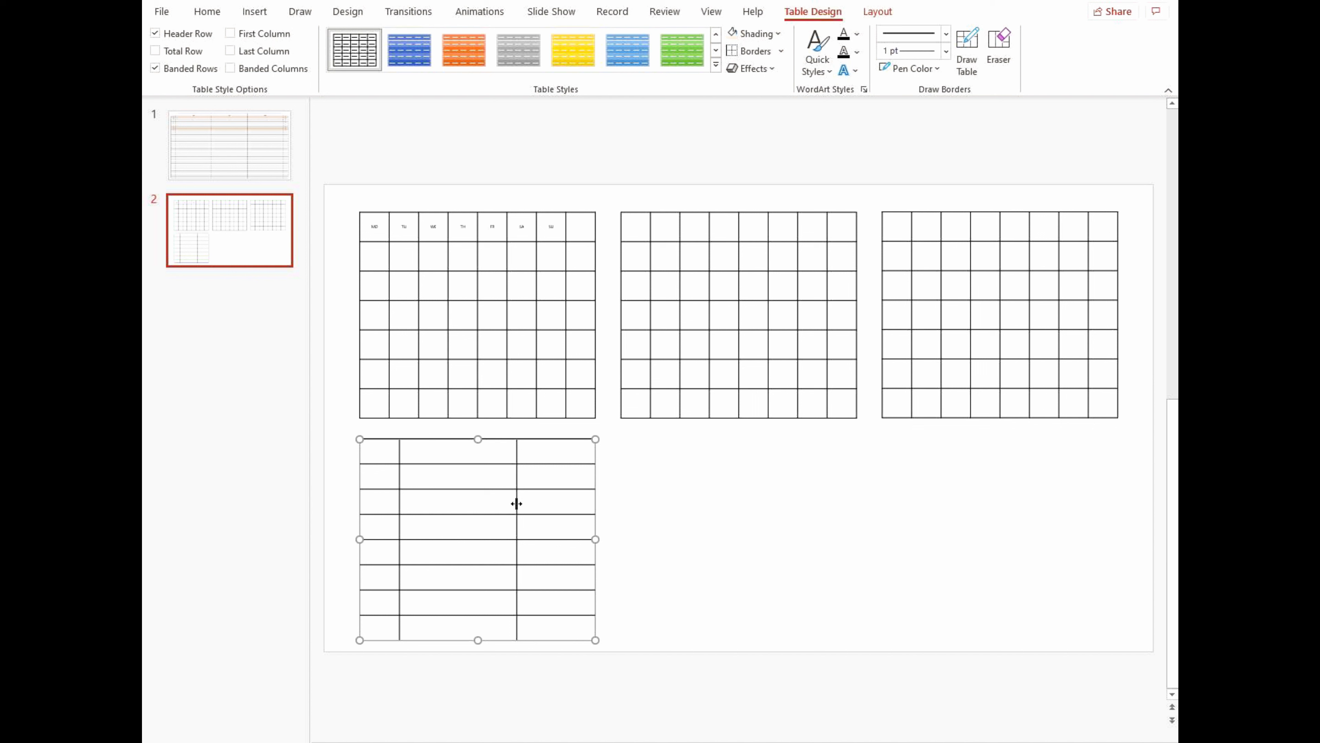
mouse_move(516, 503)
left_mouse_down()
mouse_move(601, 504)
mouse_move(563, 503)
mouse_move(582, 503)
left_mouse_up()
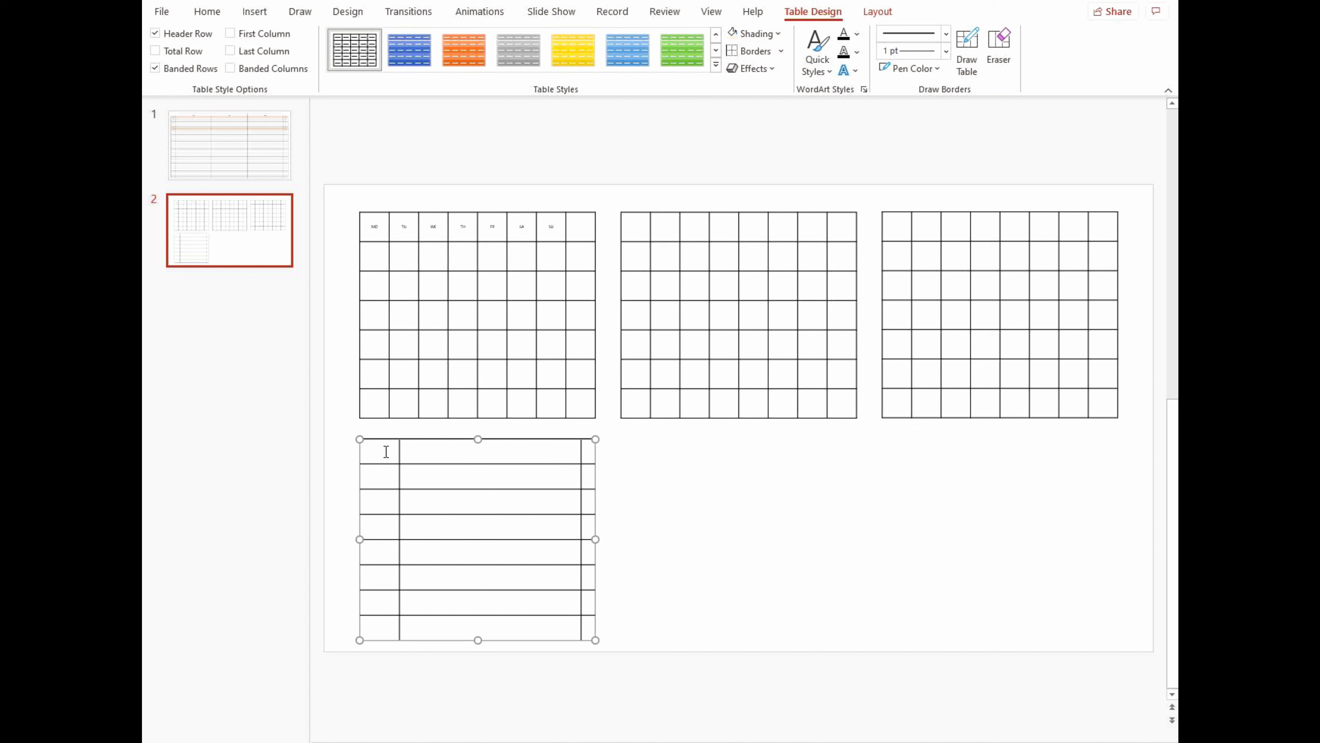
left_click_drag(386, 452, 448, 450)
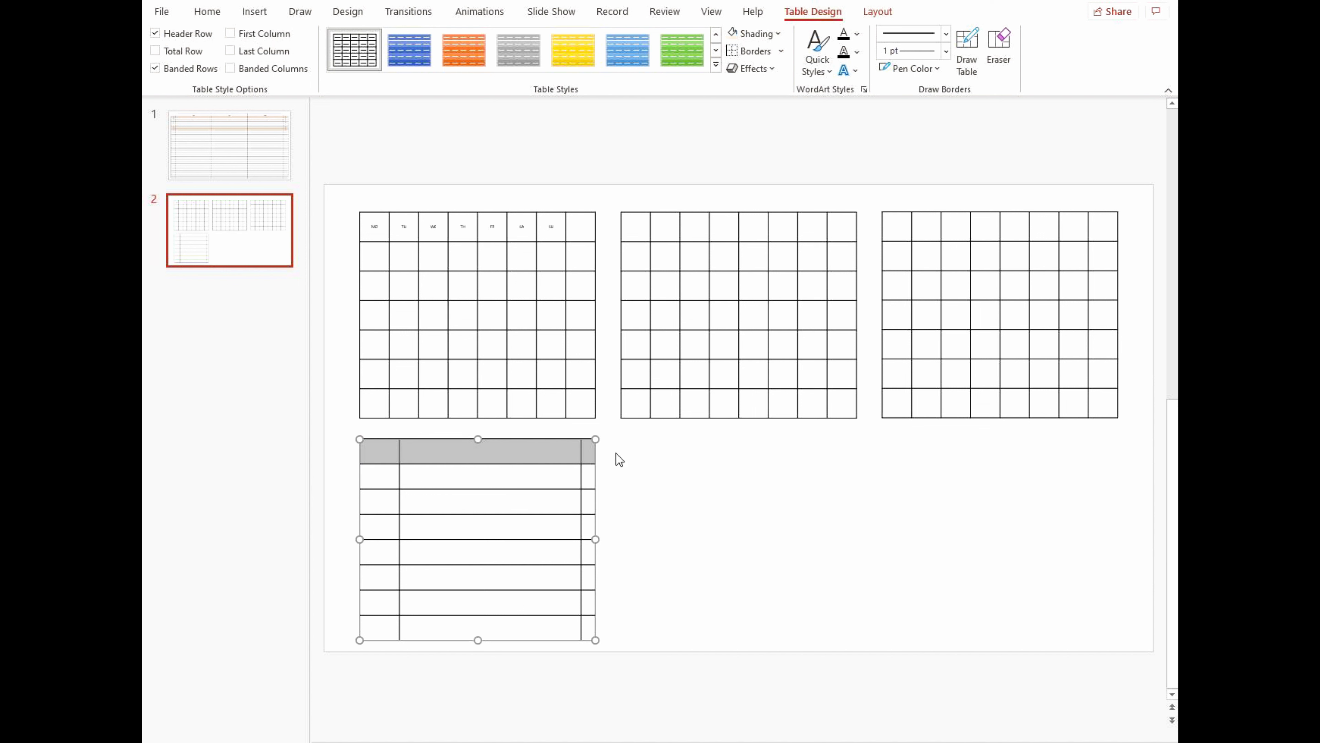
Step: Merge the top row into one cell, centred horizontally and vertically, at font size 14
left_click(876, 11)
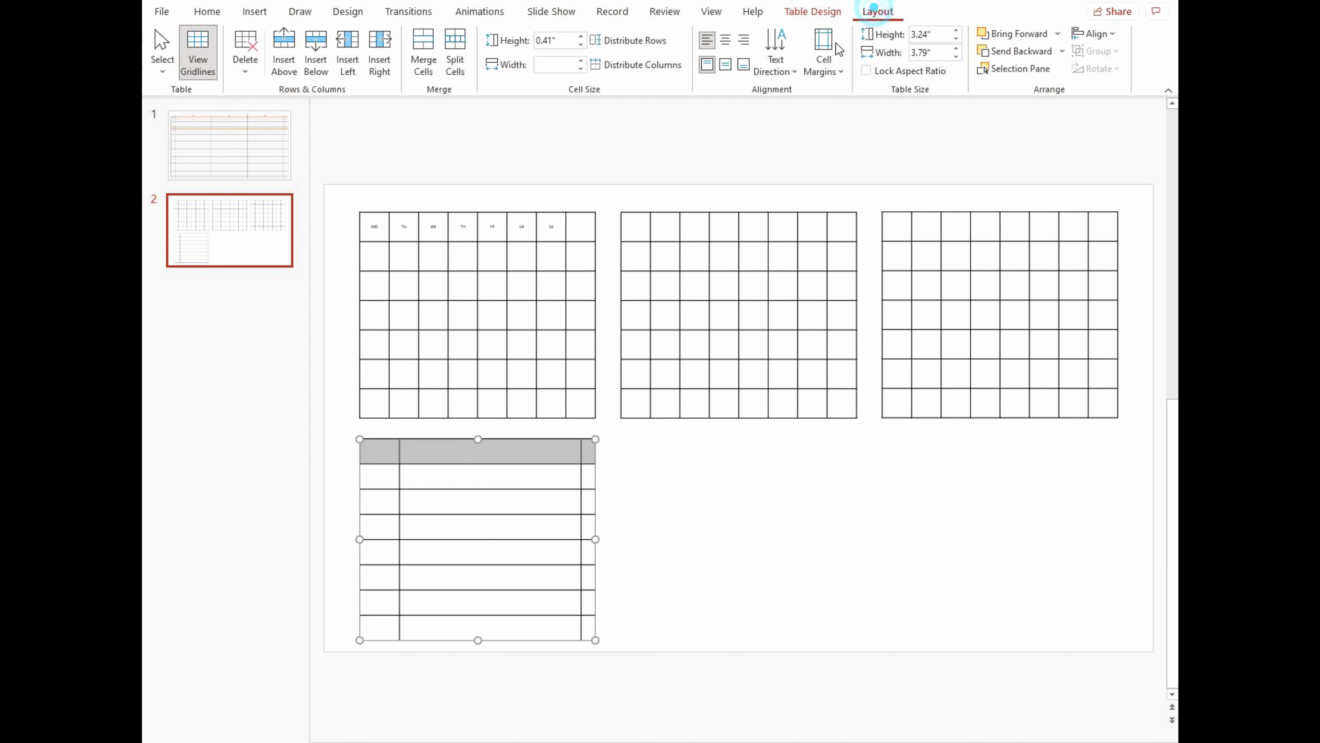
left_click(422, 63)
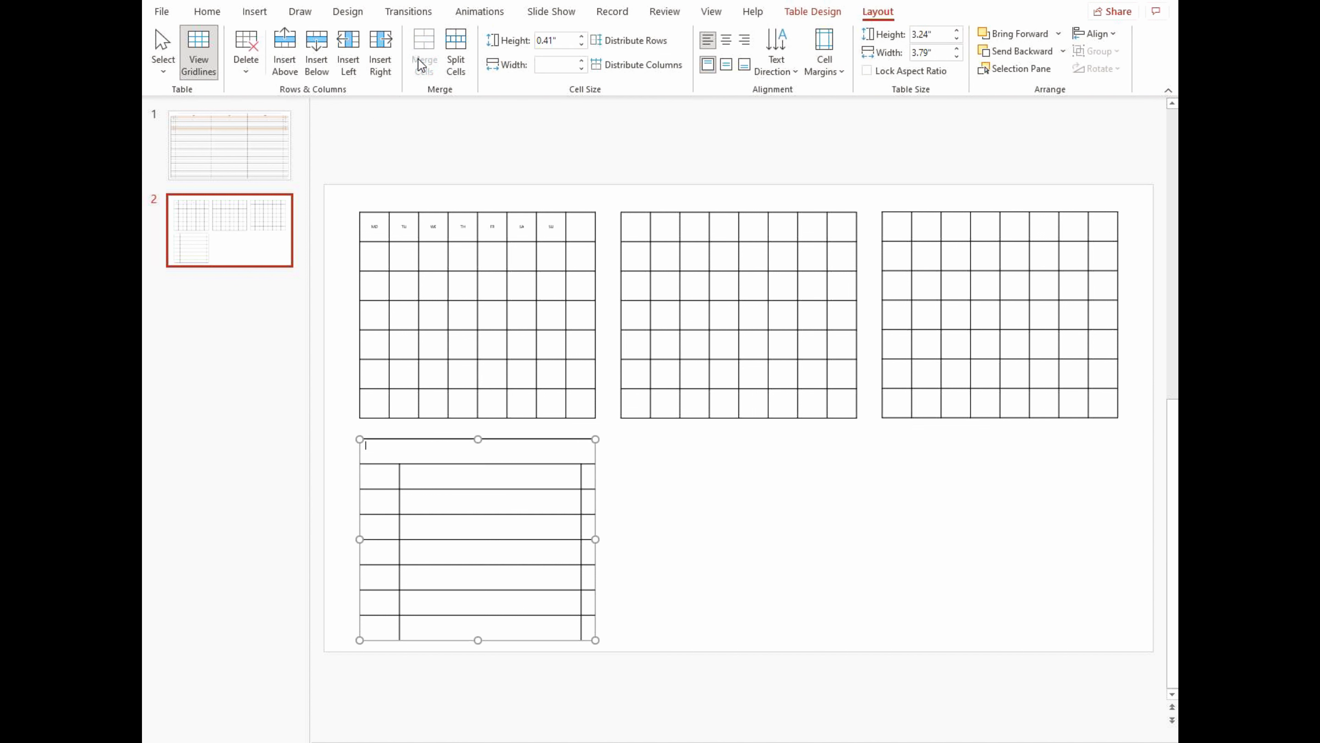
left_click(193, 14)
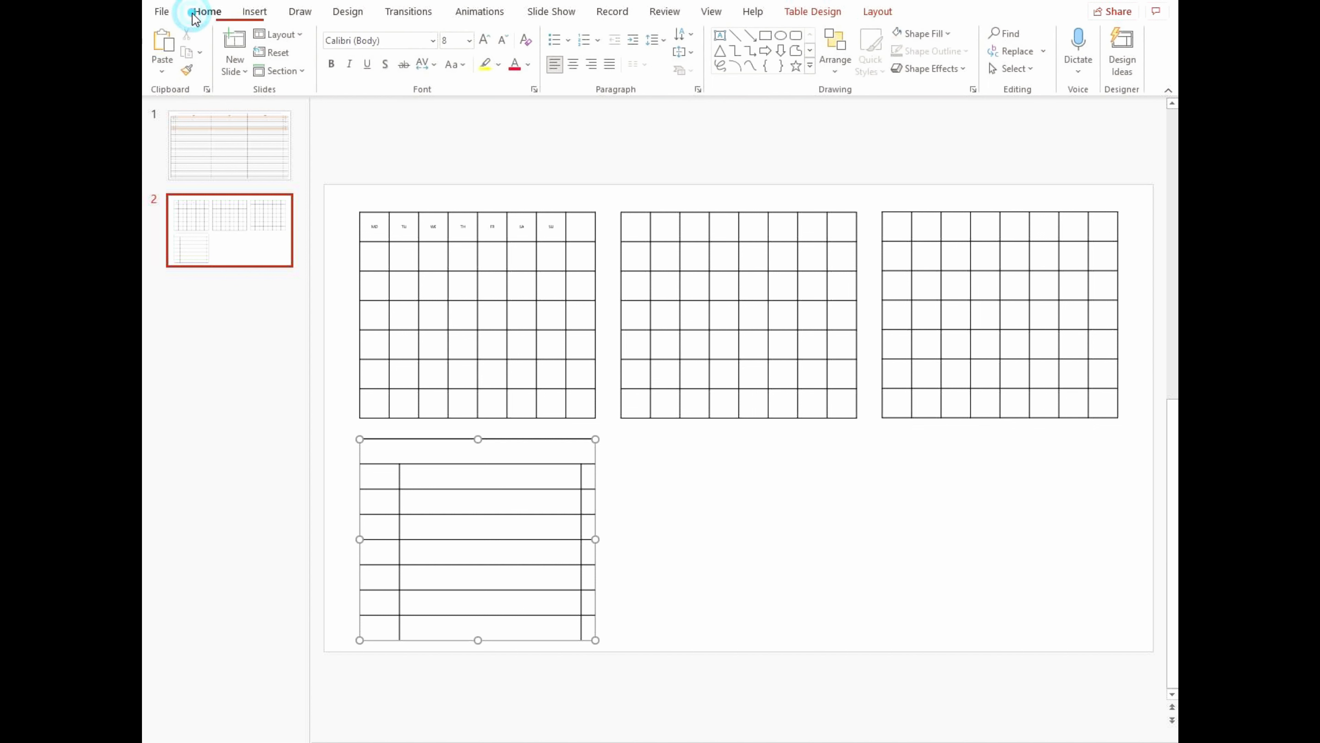
left_click(571, 65)
left_click(686, 52)
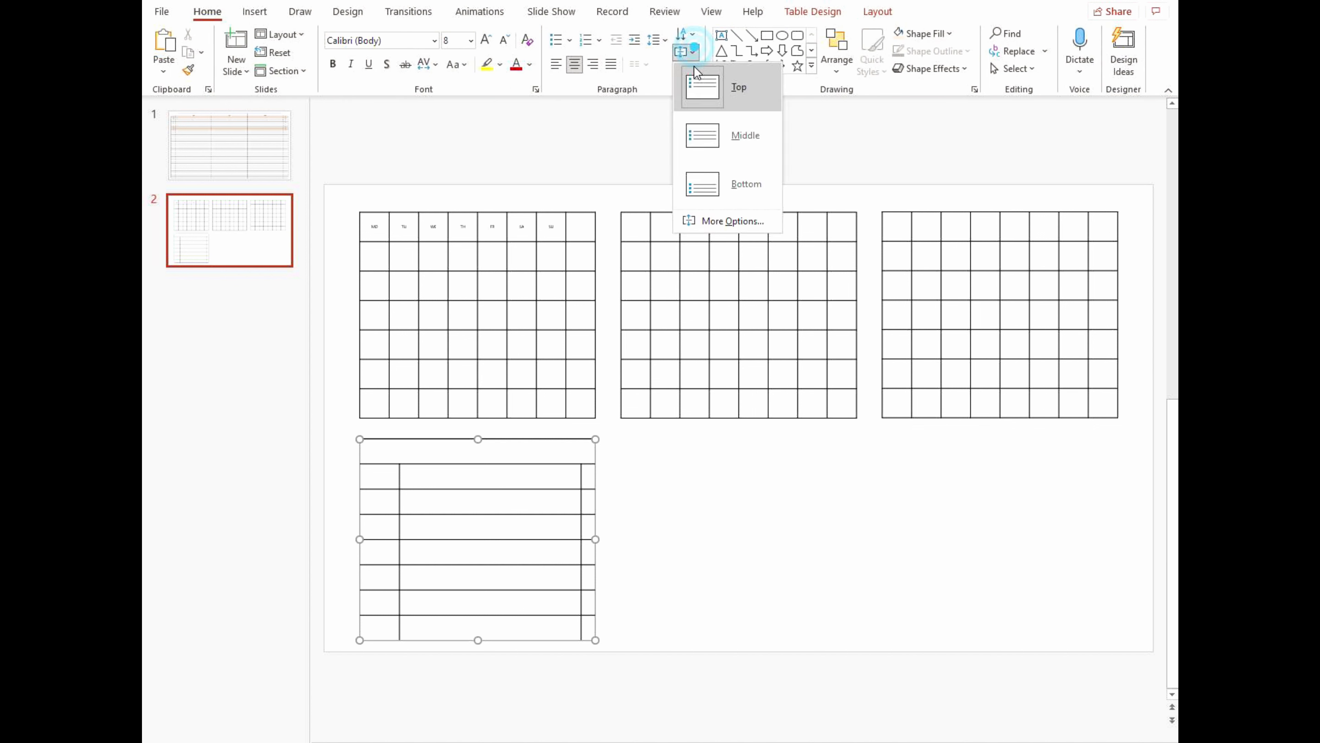
left_click(698, 133)
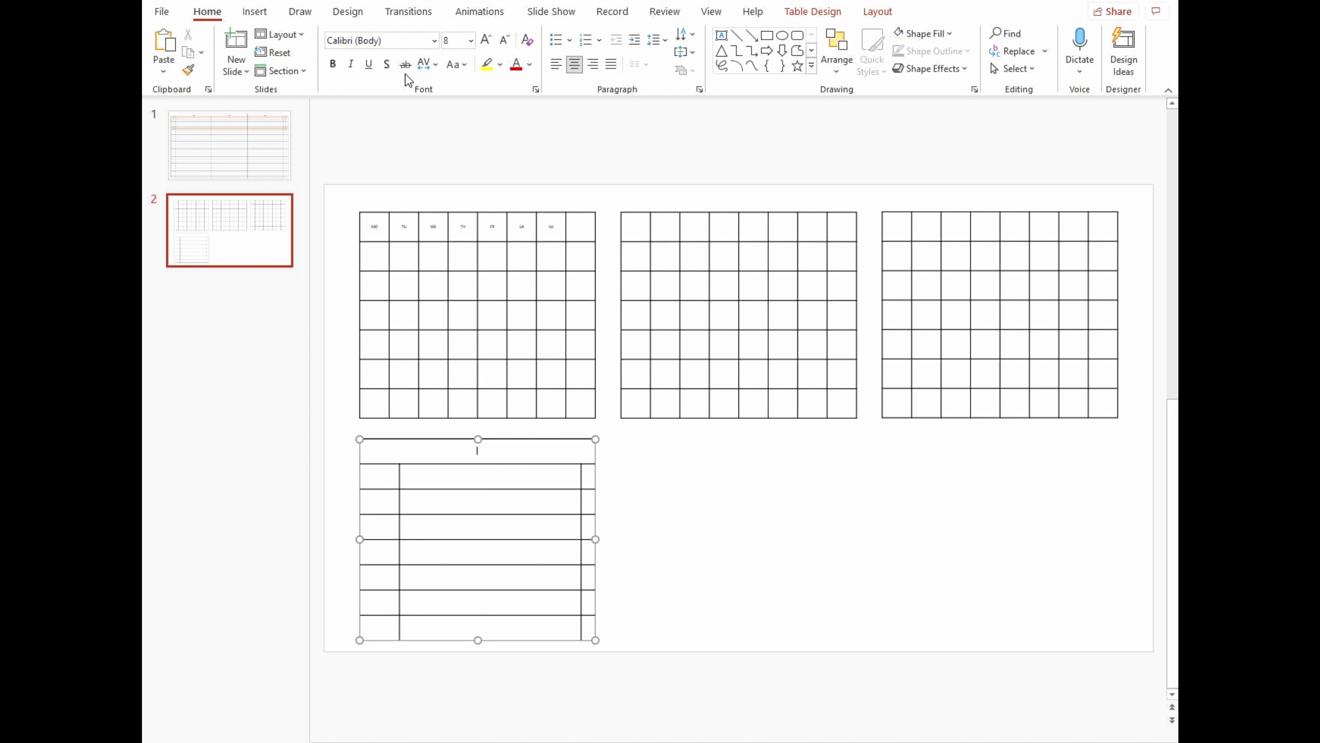
left_click(471, 41)
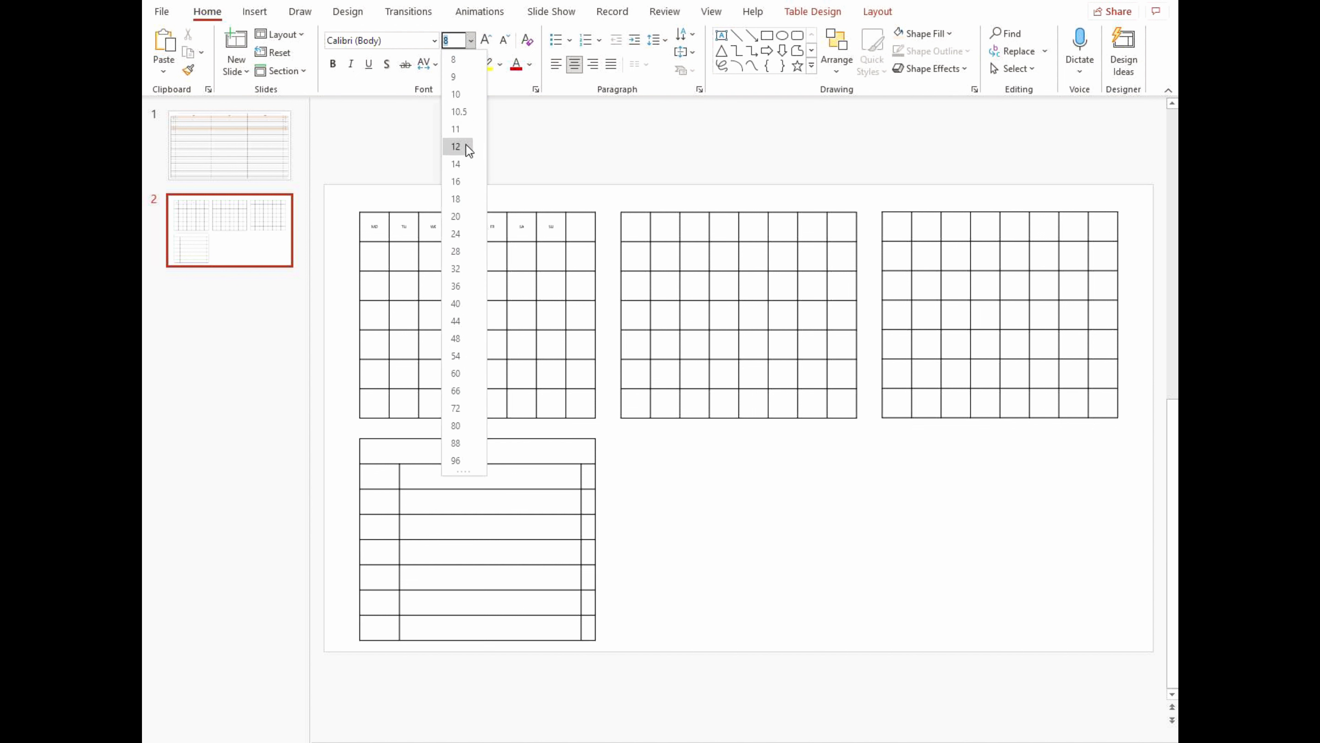
left_click(465, 164)
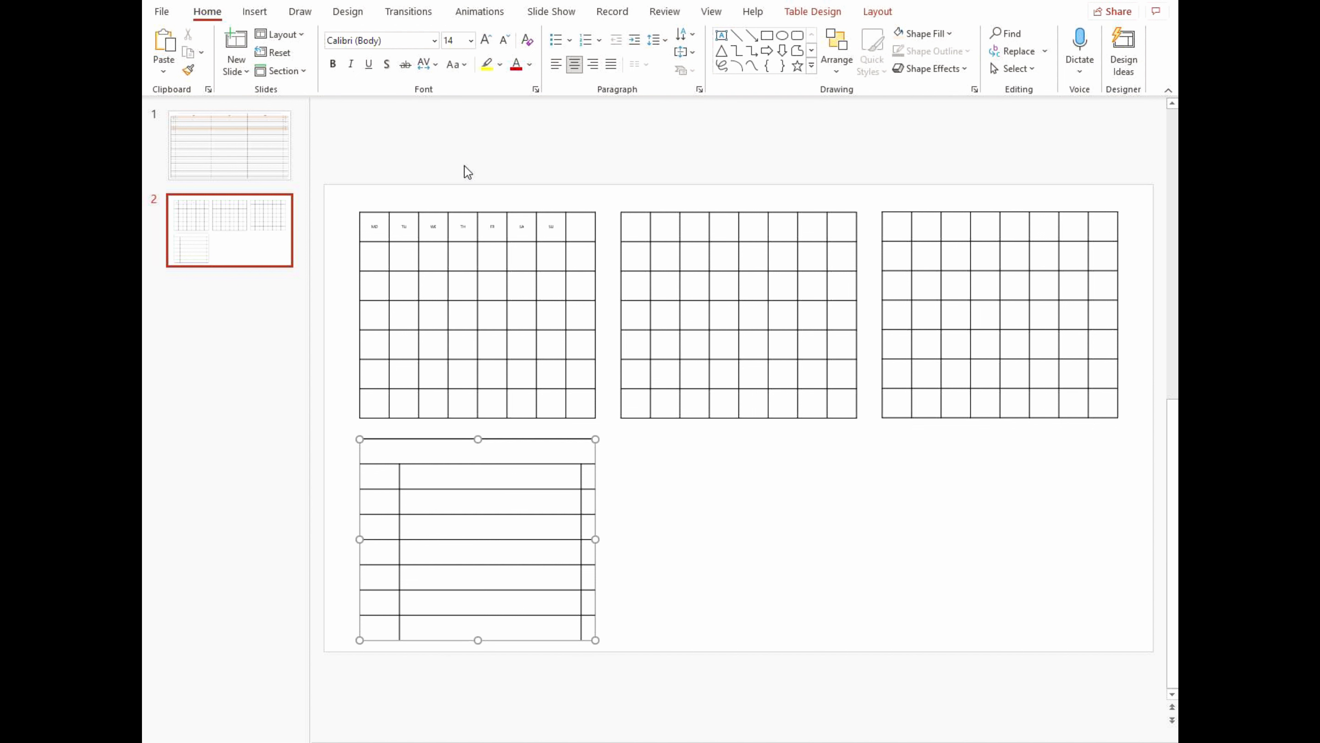
Step: Type the header text 'MONTHLY IMPORTANT' into the merged top cell
type("mONT")
type("H")
key("BackSpace")
key("BackSpace")
key("BackSpace")
key("BackSpace")
key("BackSpace")
type("MONTHL")
type("Y")
type(" IM")
type("PORTANT")
left_click(379, 478)
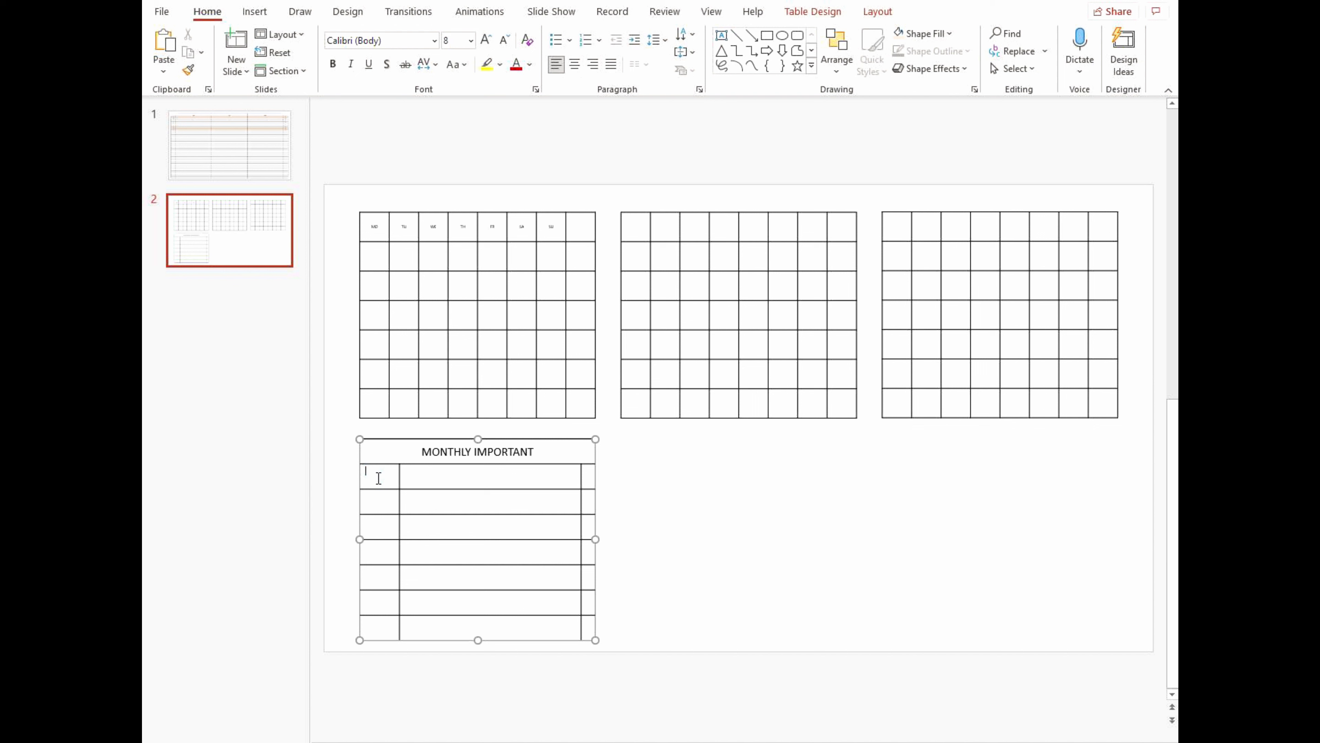
Step: Raise the table's bottom edge to tighten the rows, then insert six rows below
left_click_drag(476, 640, 486, 568)
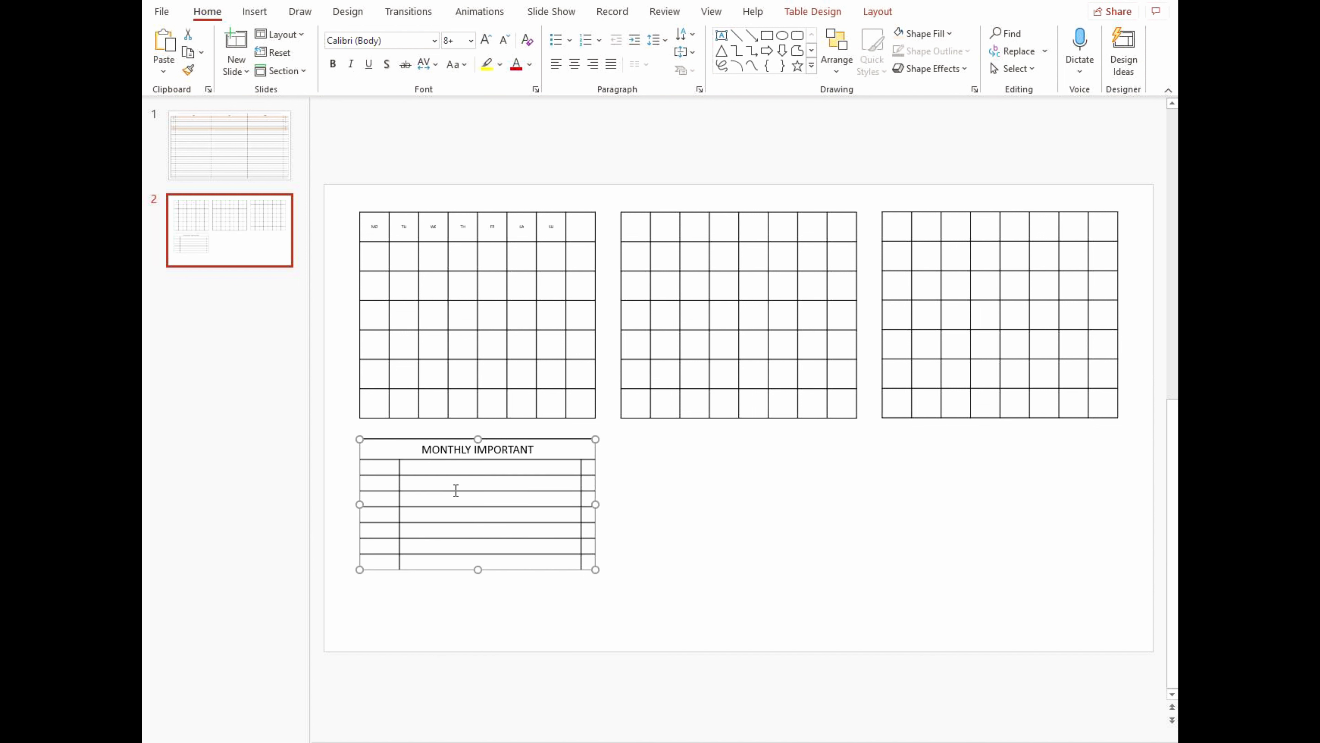
left_click_drag(478, 569, 477, 539)
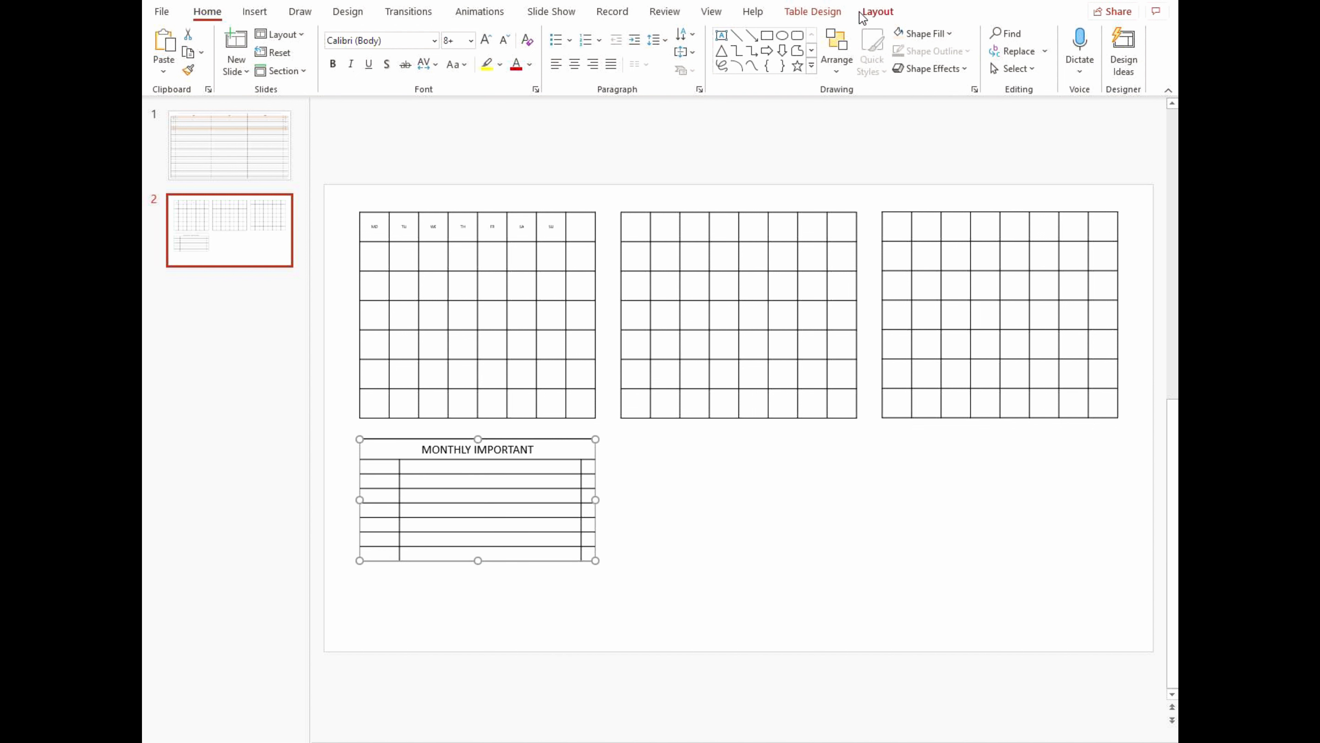
left_click(822, 13)
left_click(878, 12)
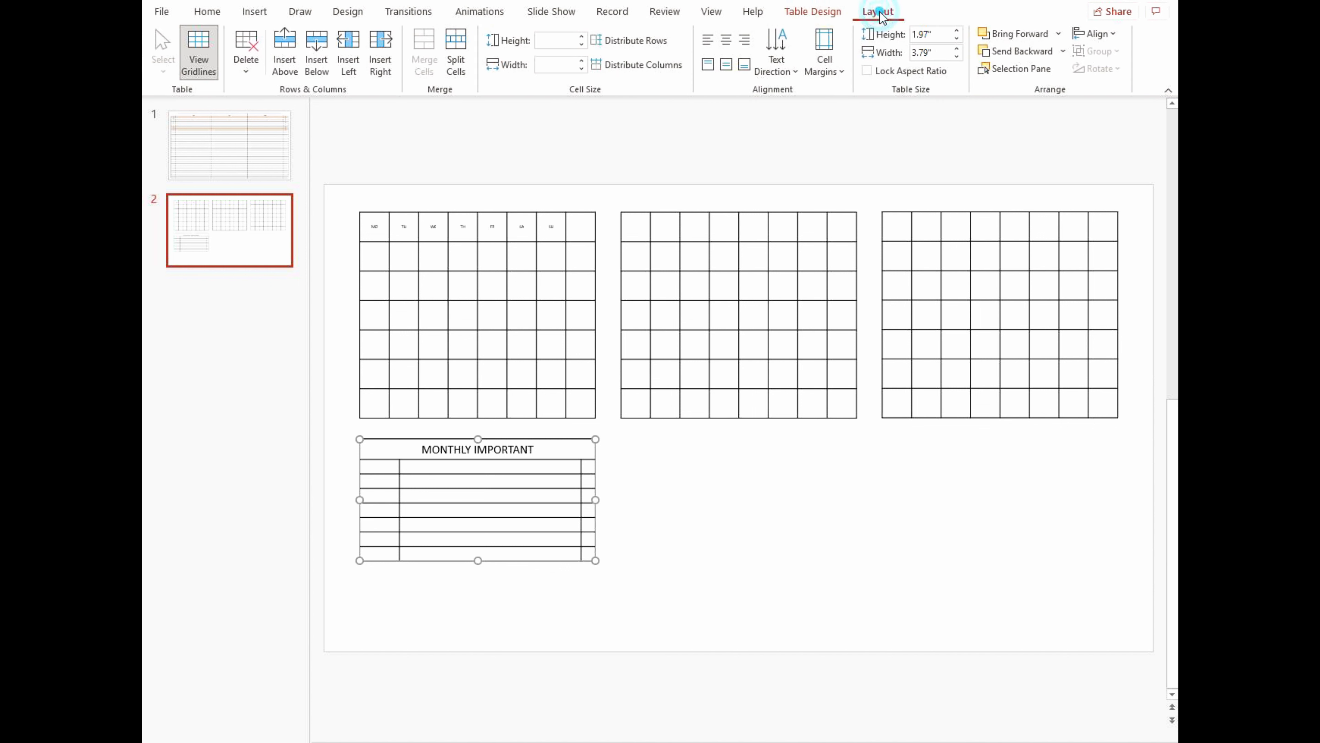
left_click(315, 73)
left_click(314, 73)
left_click(315, 72)
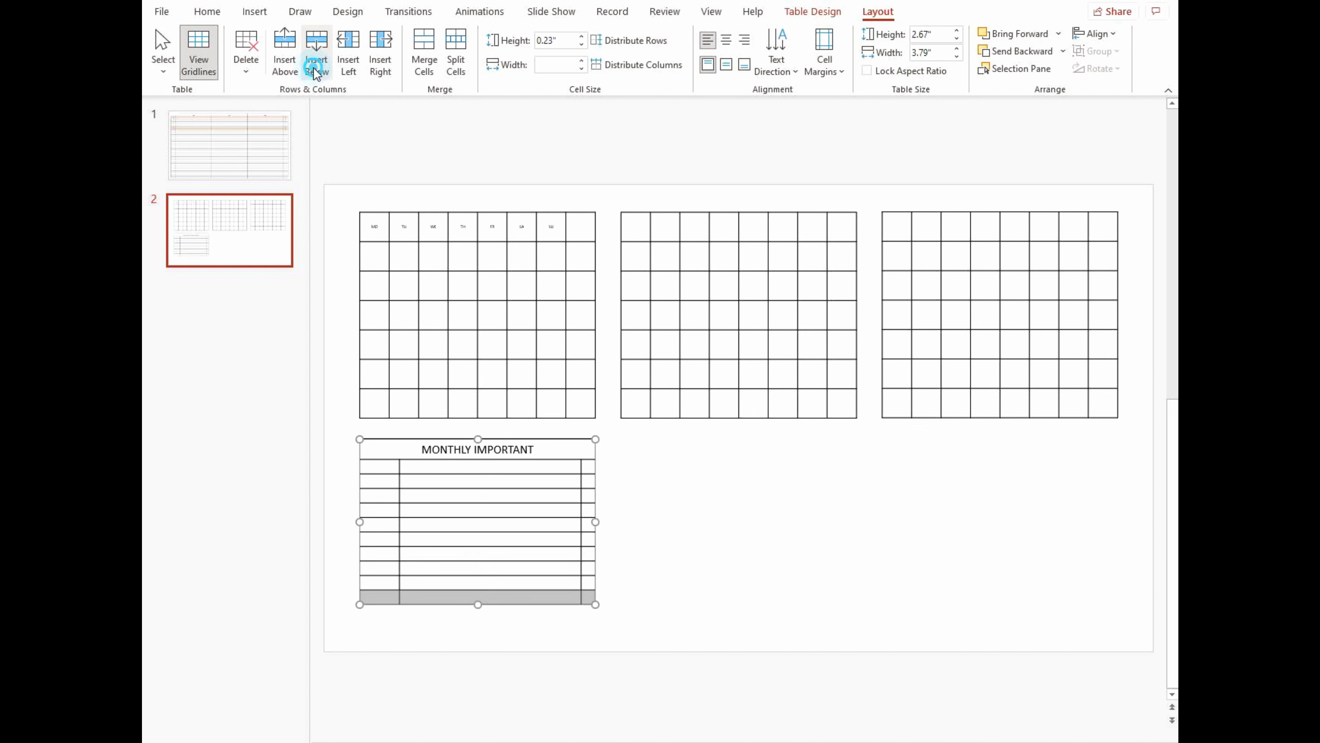
left_click(315, 73)
left_click(315, 73)
left_click(315, 73)
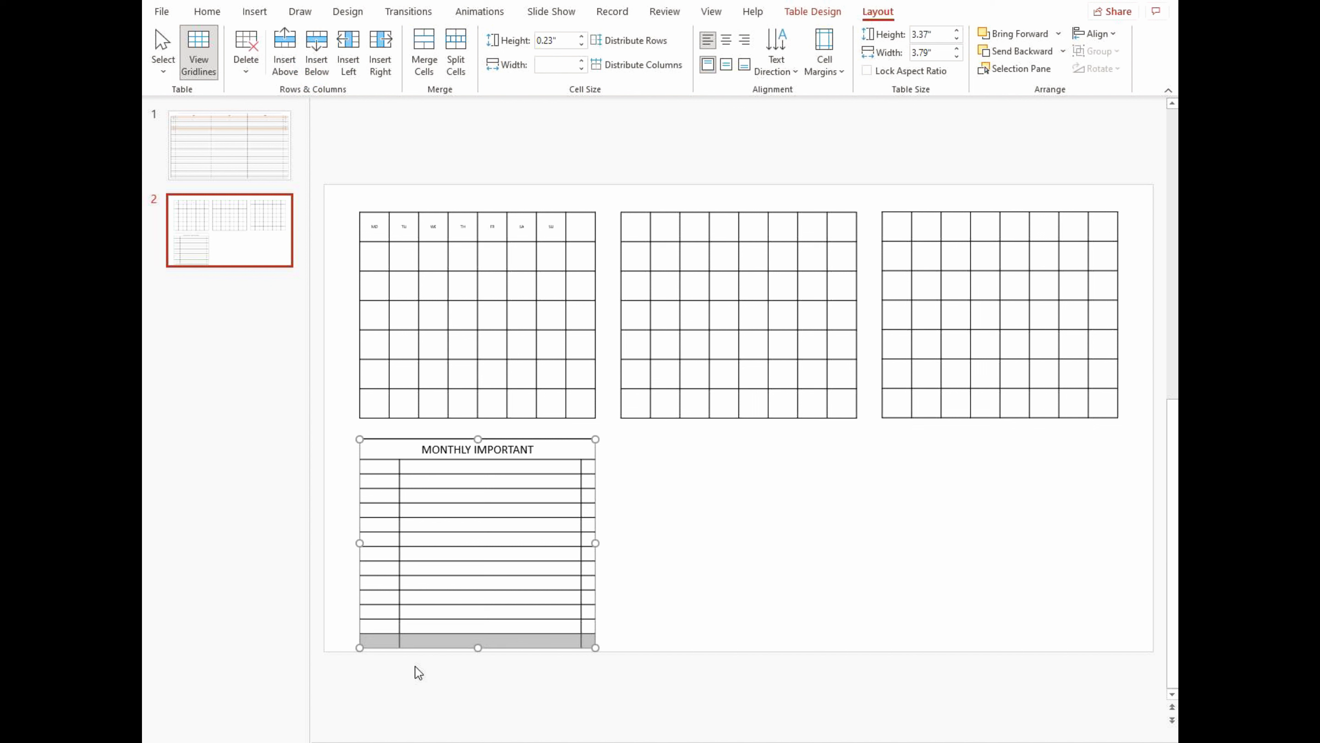
Step: Nudge the MONTHLY IMPORTANT table slightly upward
left_click(423, 684)
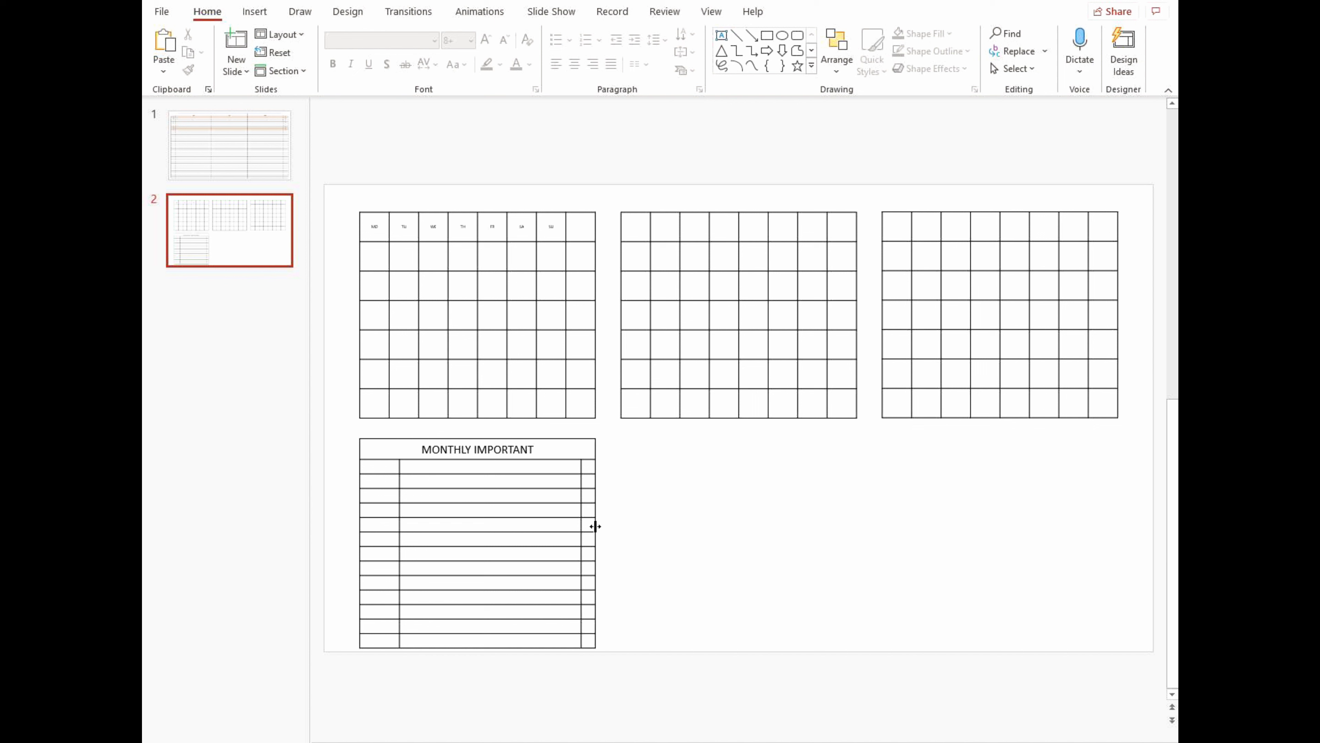
left_click(594, 515)
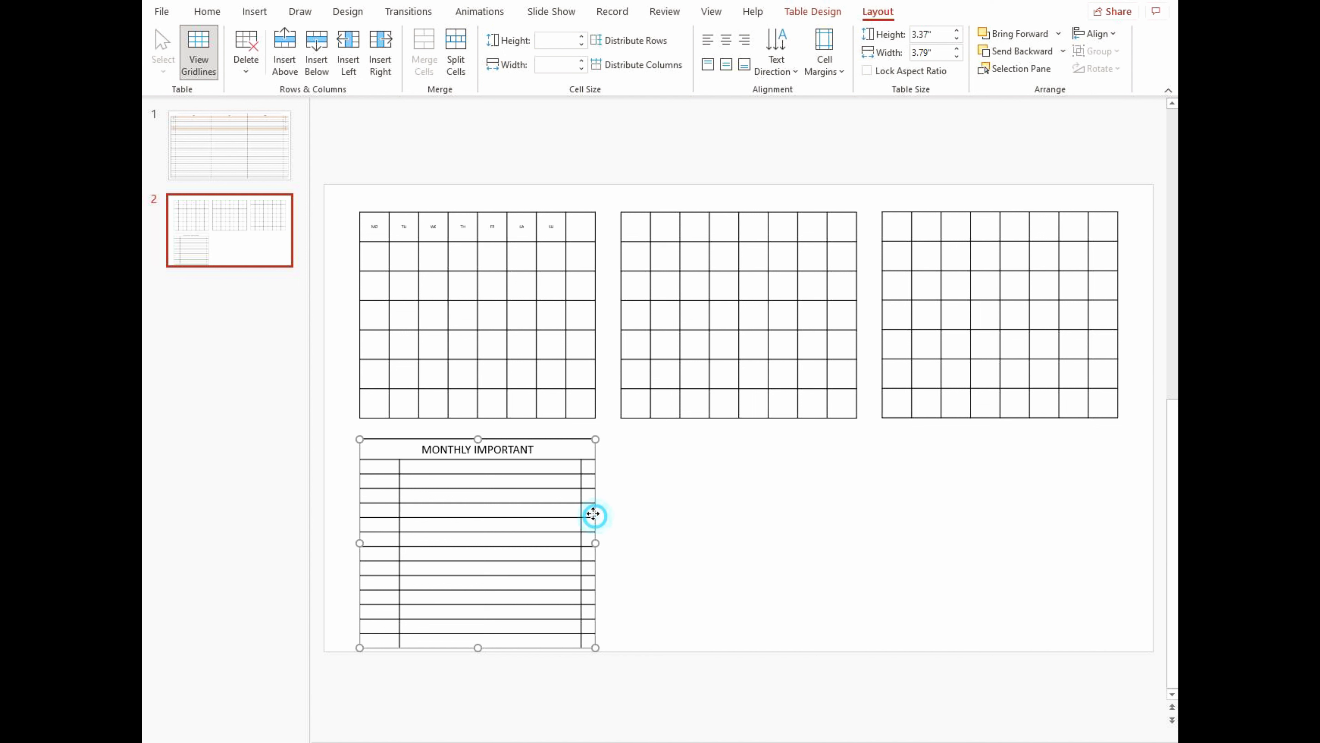
left_click_drag(593, 514, 593, 510)
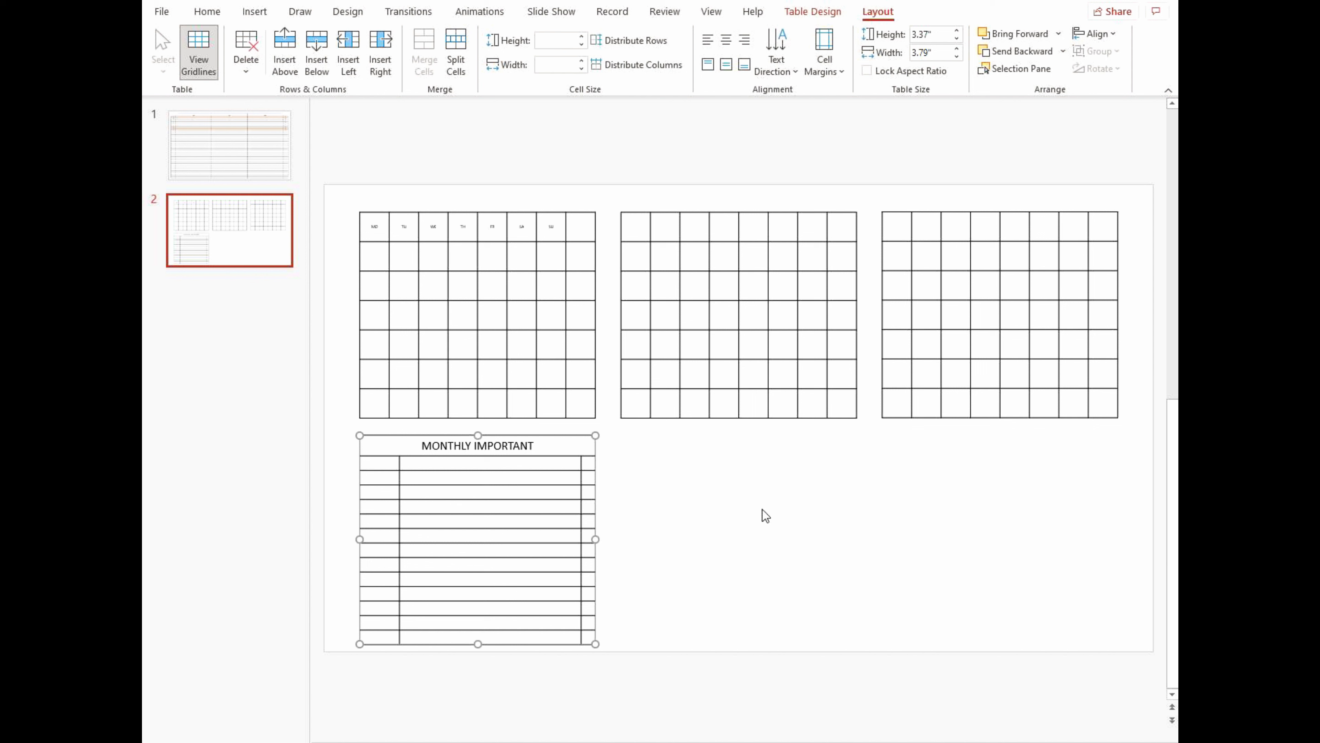
Step: Duplicate the MONTHLY IMPORTANT table and align the copy under the second calendar grid
key("ctrl+v")
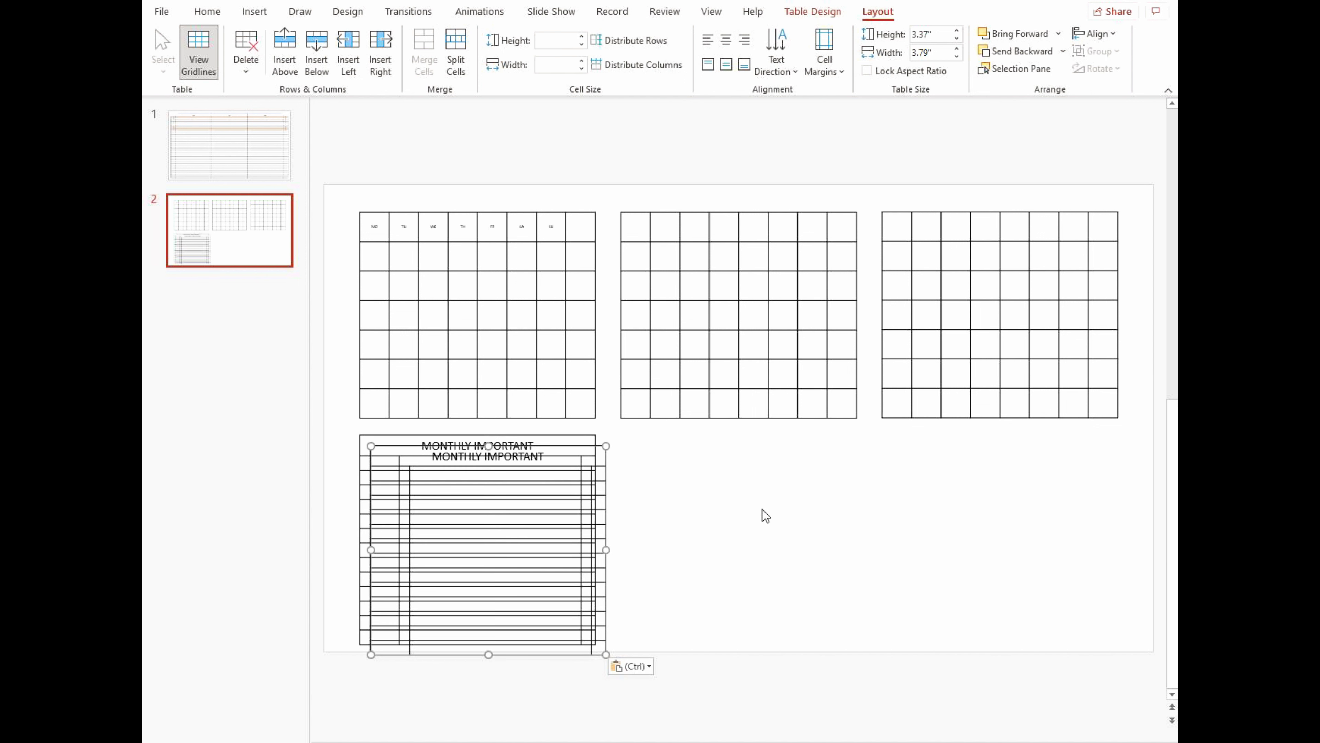
left_click_drag(608, 583, 856, 564)
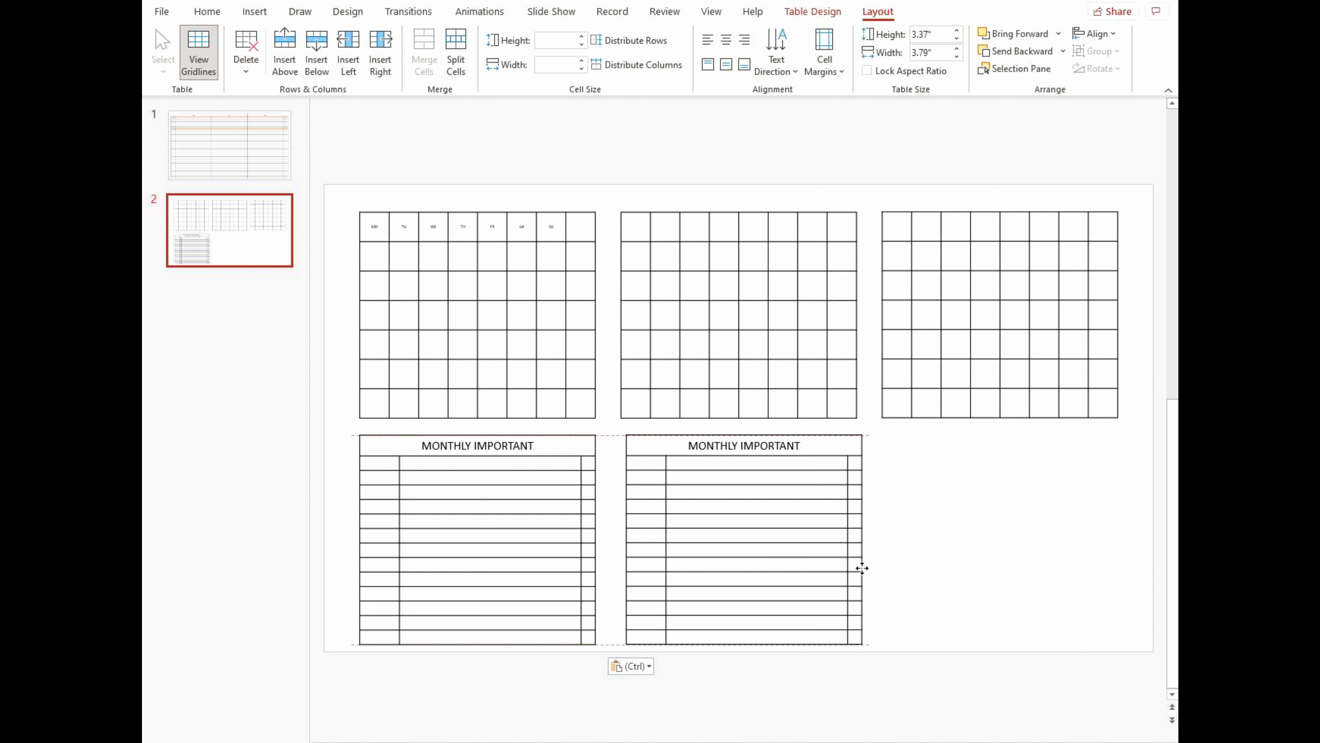
left_click_drag(857, 564, 864, 568)
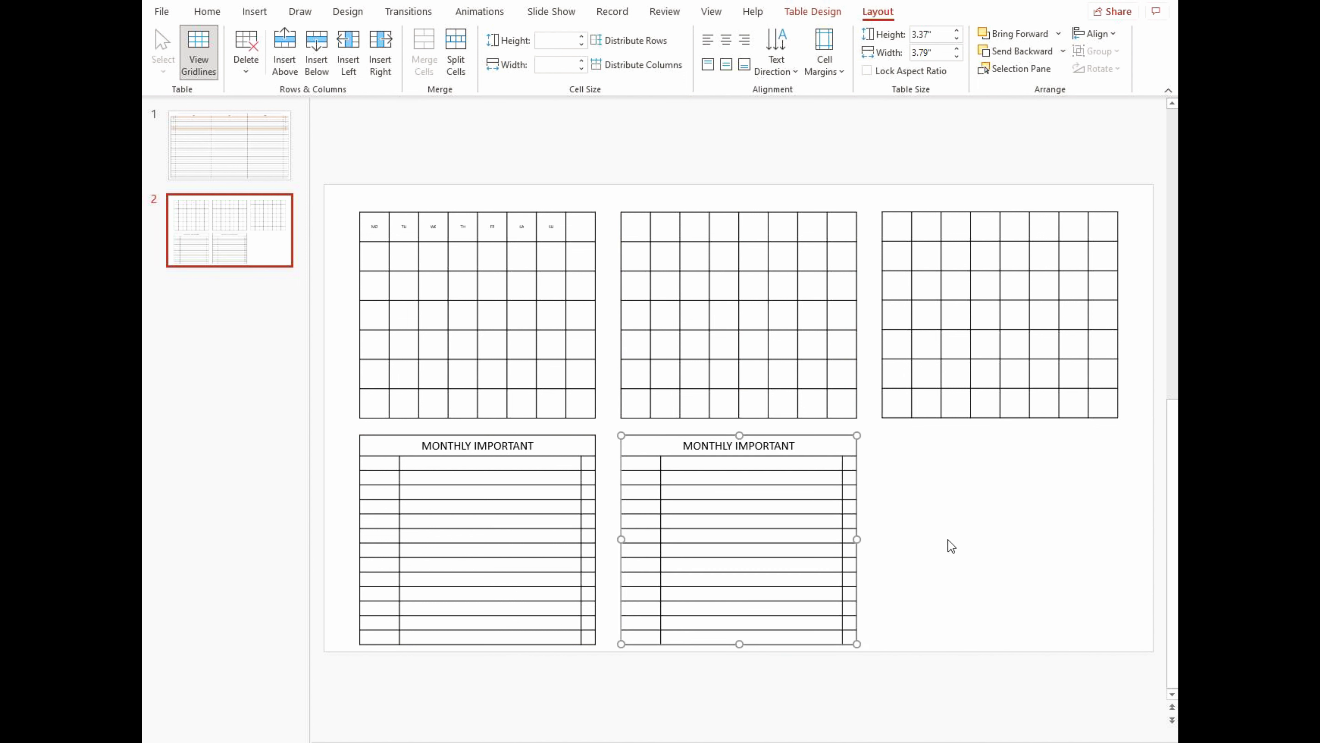
Step: Make a third copy and align it under the third calendar grid
key("ctrl+v")
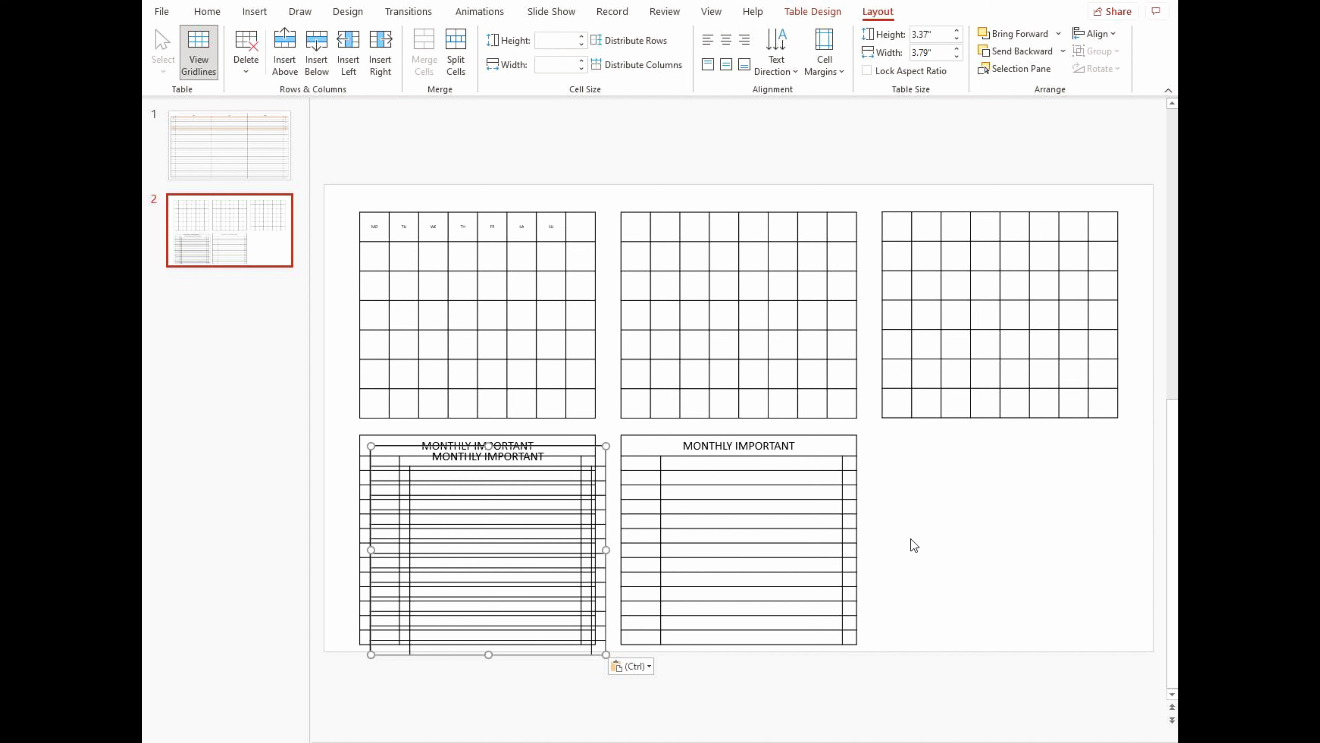
left_click_drag(605, 567, 1117, 550)
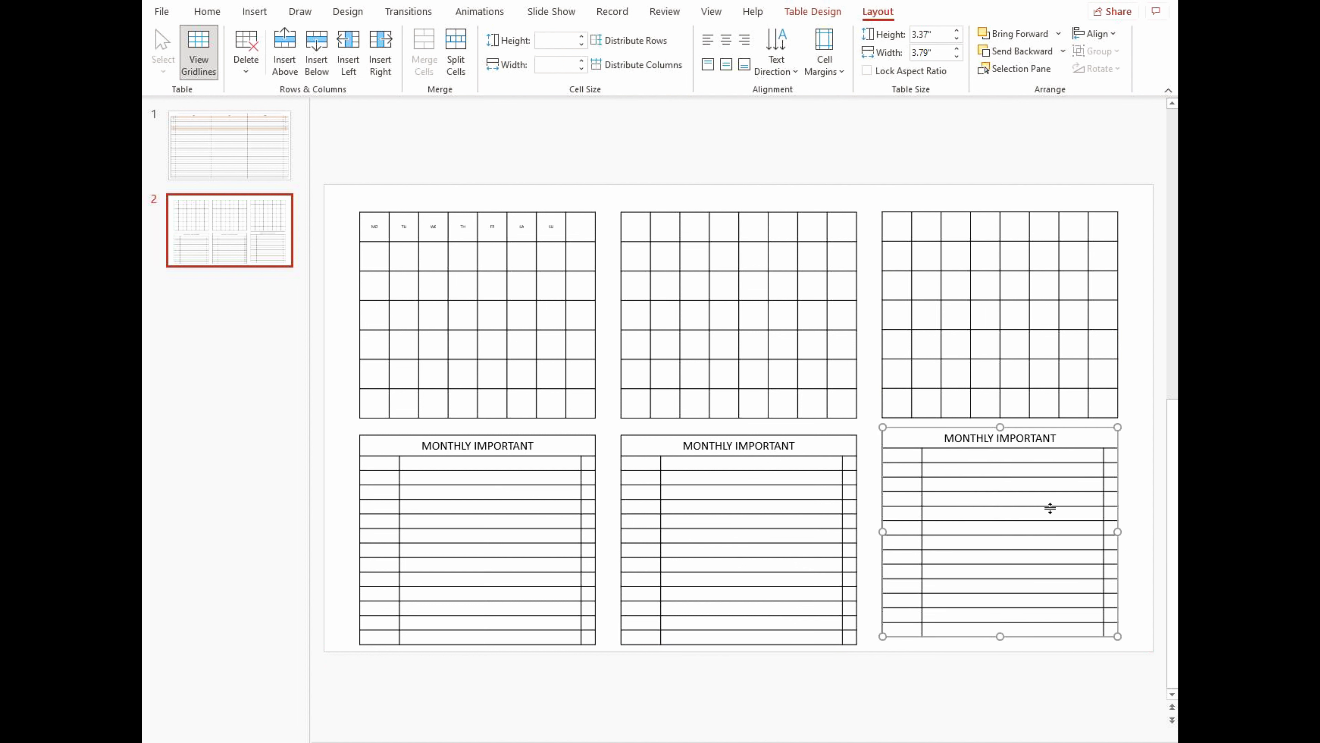
left_click_drag(1118, 481, 1120, 488)
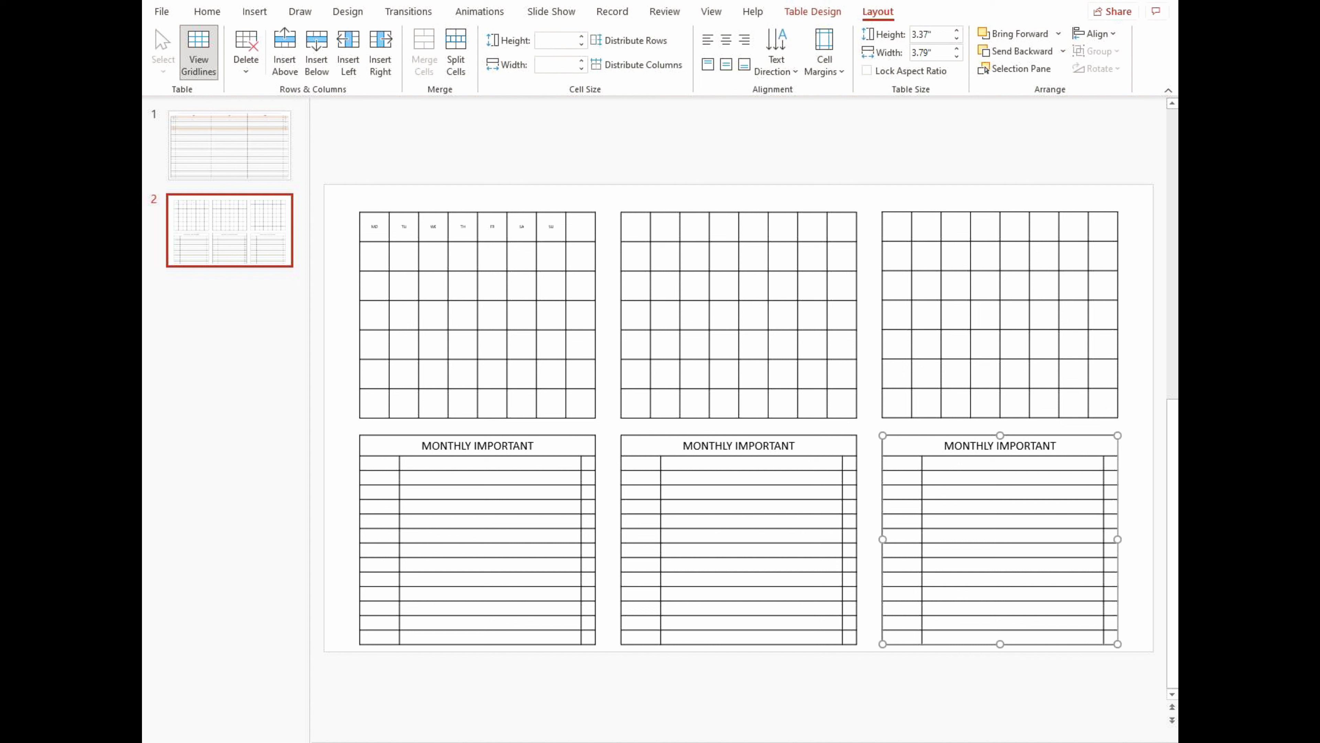
left_click(827, 700)
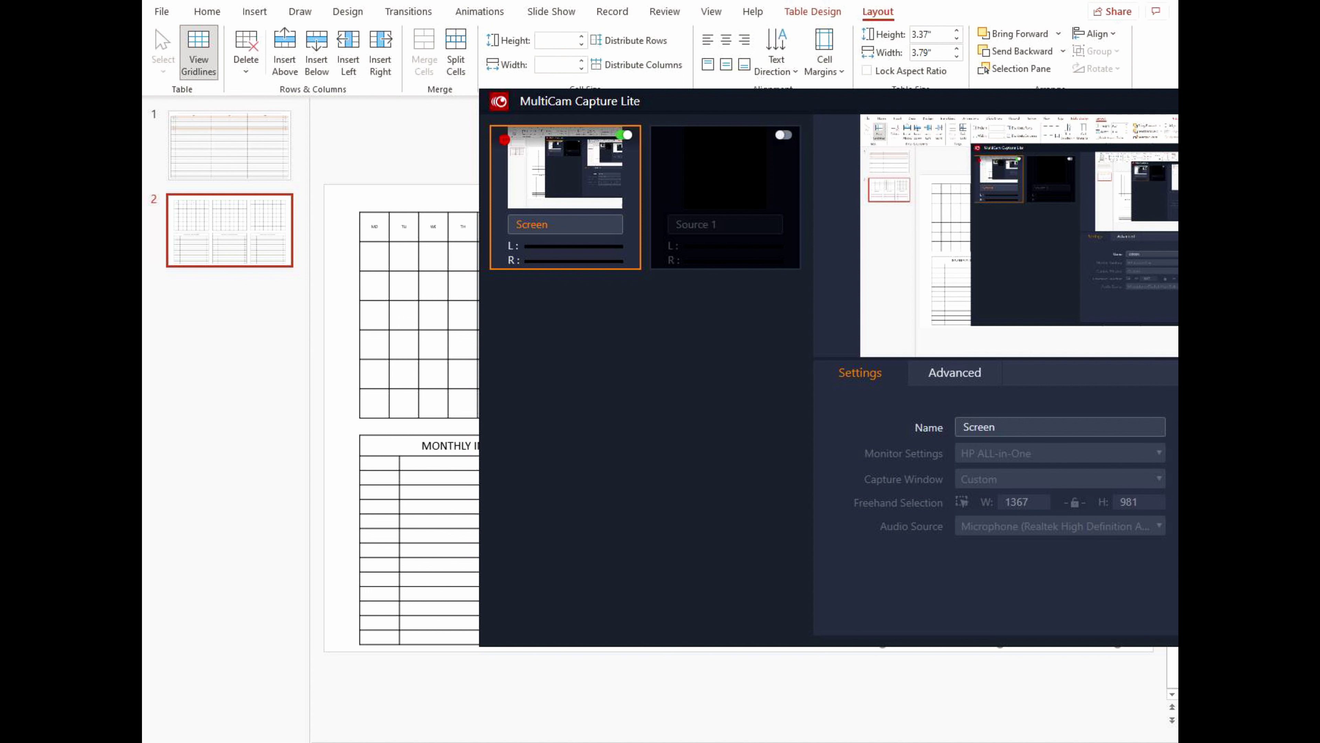
Step: Stop the screen recording with the F10 hotkey
key("F10")
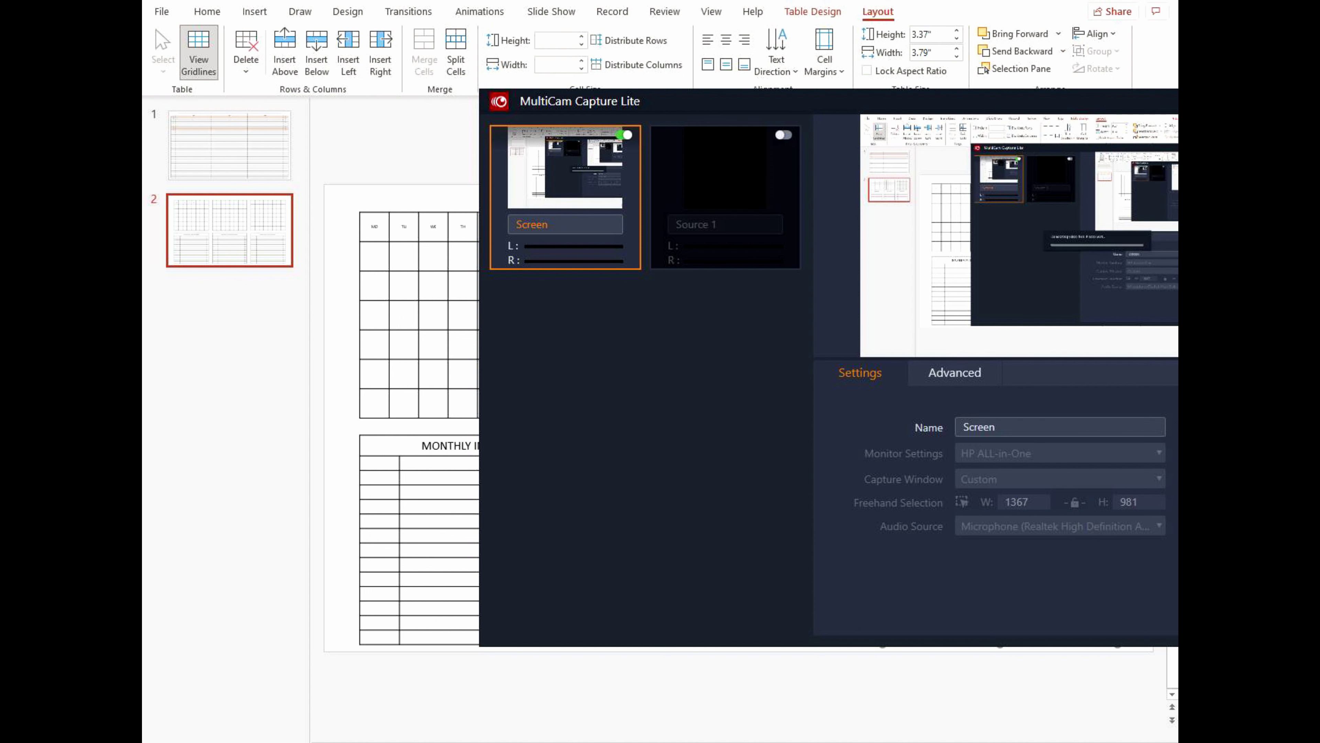